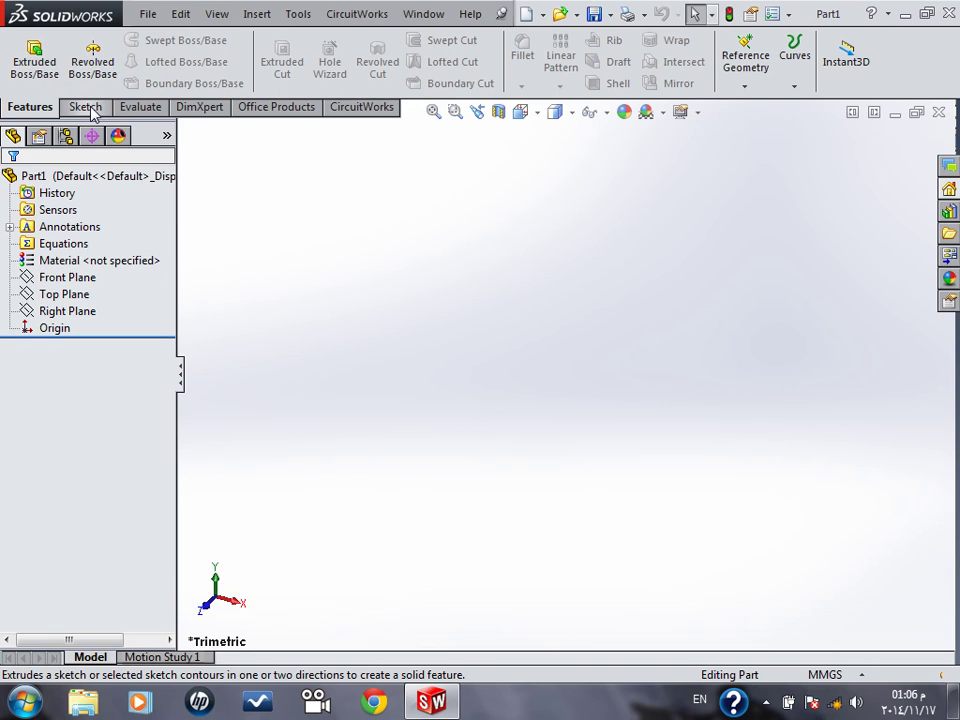
- Start a new sketch on the Front Plane
left_click(86, 107)
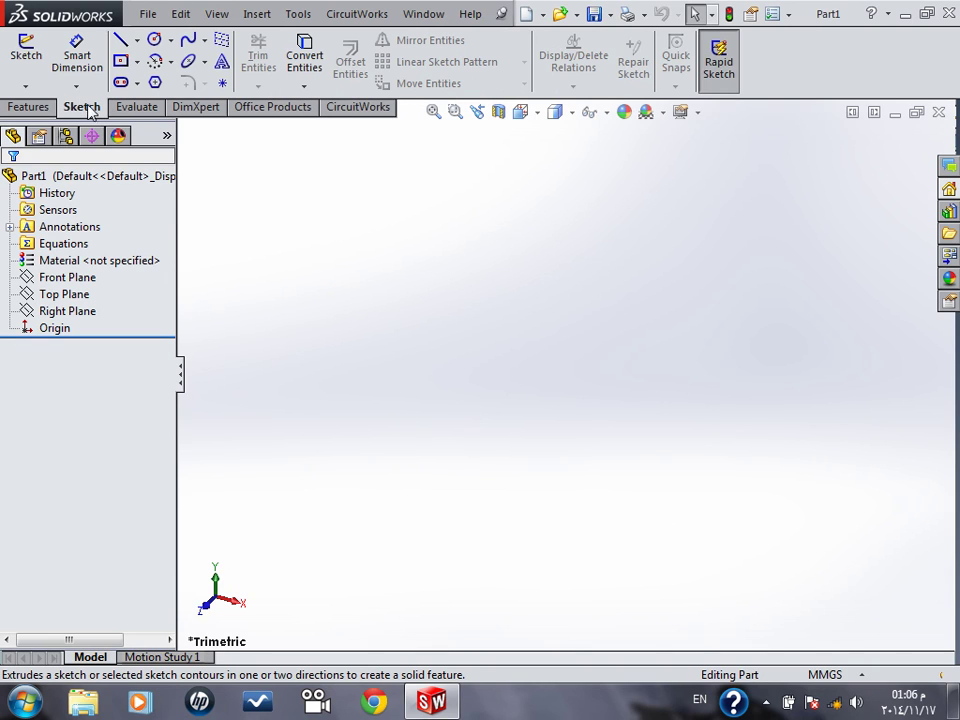
left_click(26, 52)
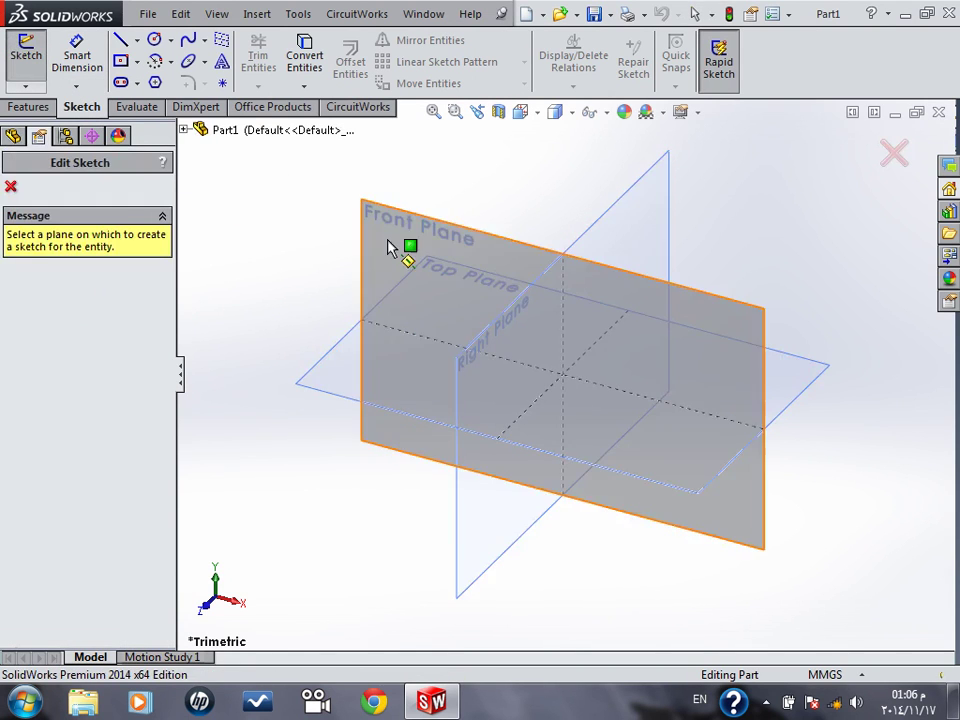
left_click(392, 245)
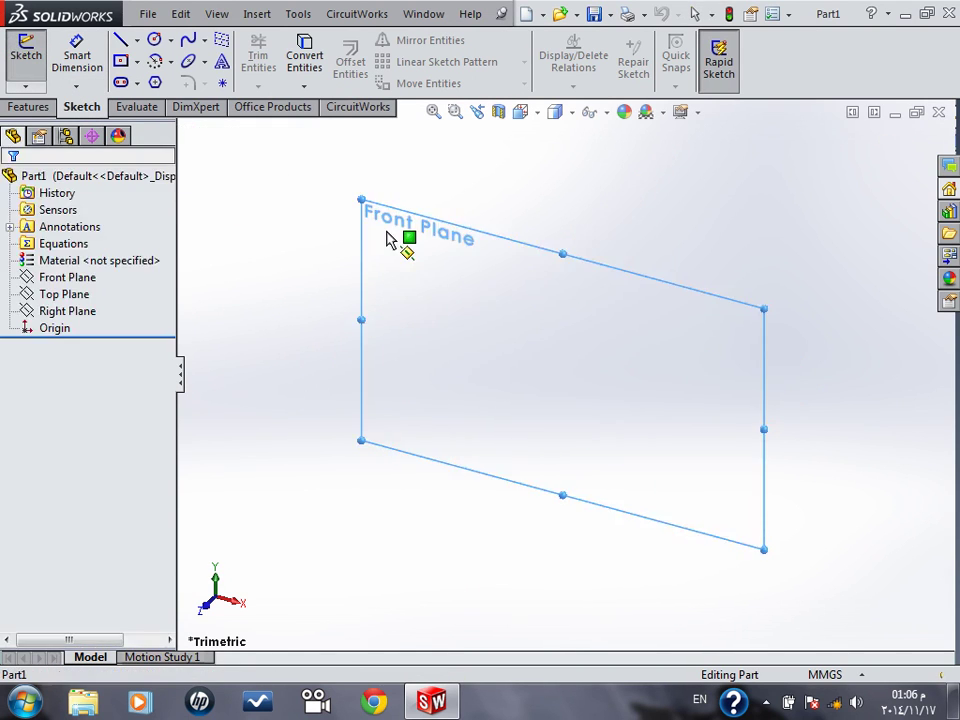
left_click(120, 61)
left_click(716, 296)
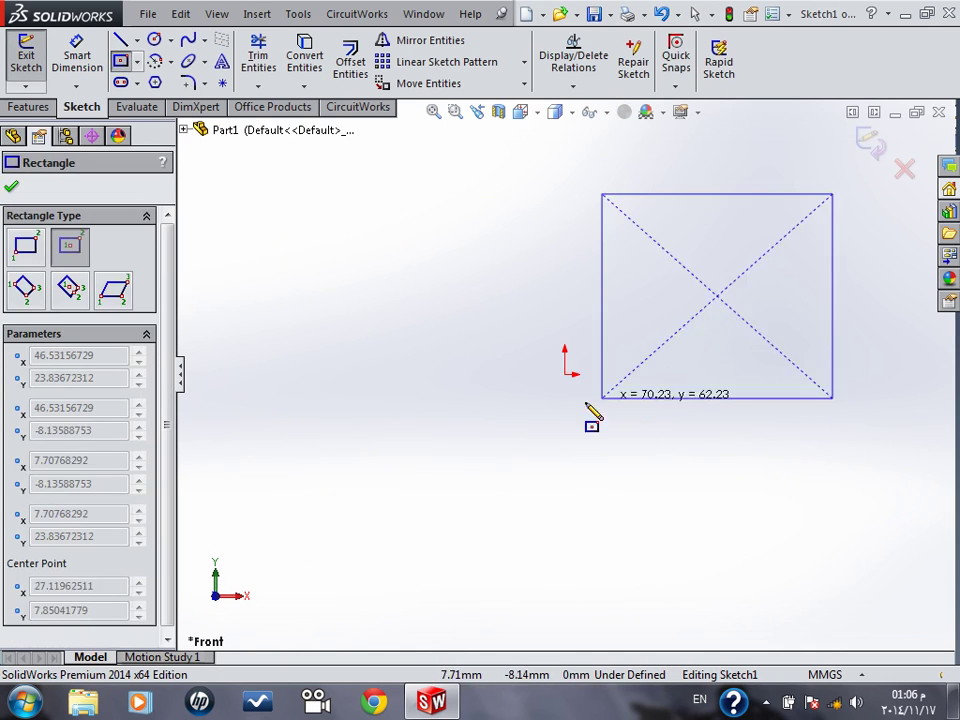
left_click(405, 443)
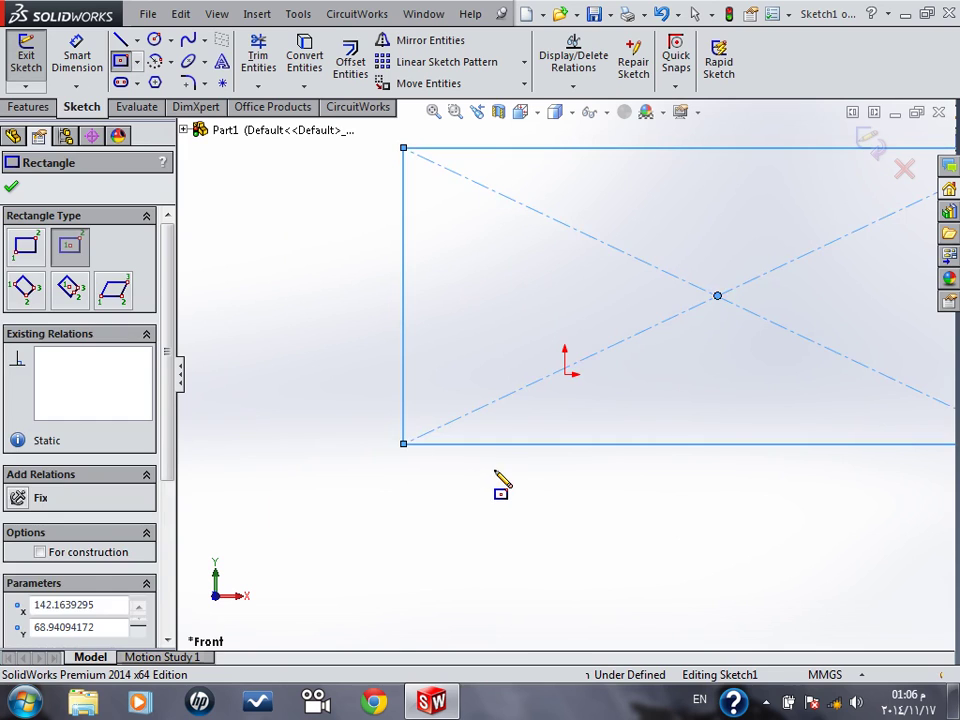
key("ctrl+z")
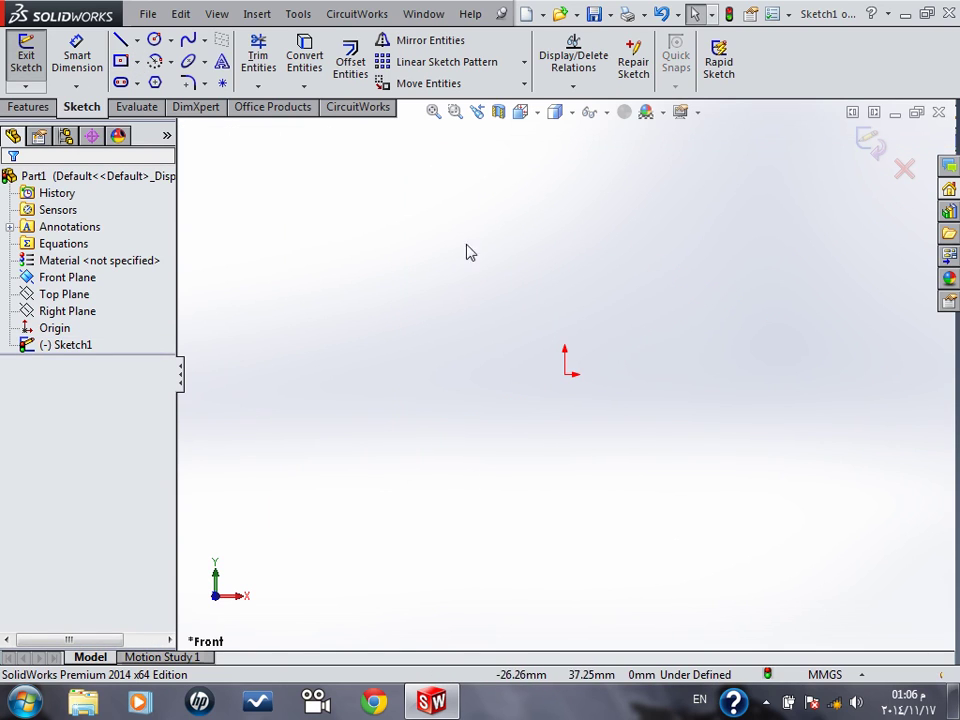
- Draw a center rectangle about 120 mm wide and 88 mm high, centred on the origin
left_click(566, 376)
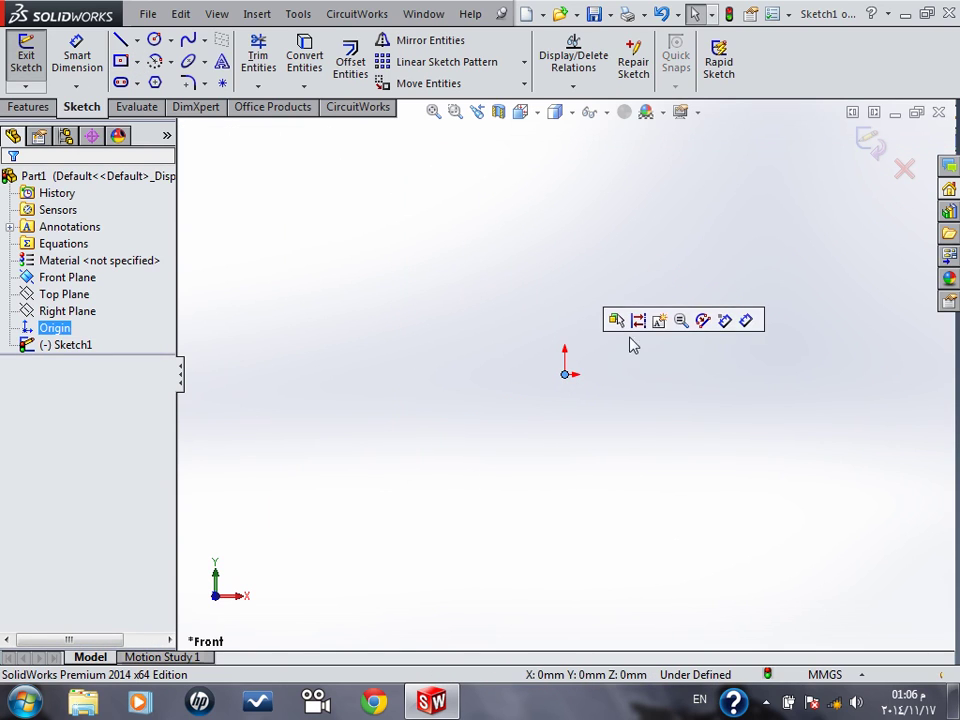
left_click(121, 60)
left_click_drag(565, 375, 763, 230)
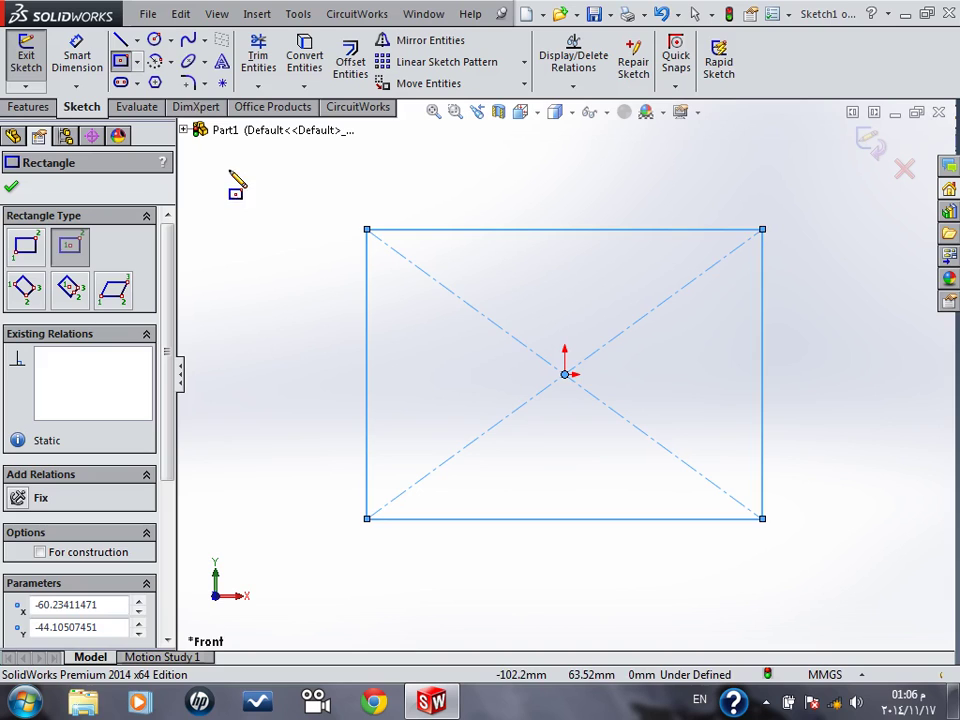
key("Escape")
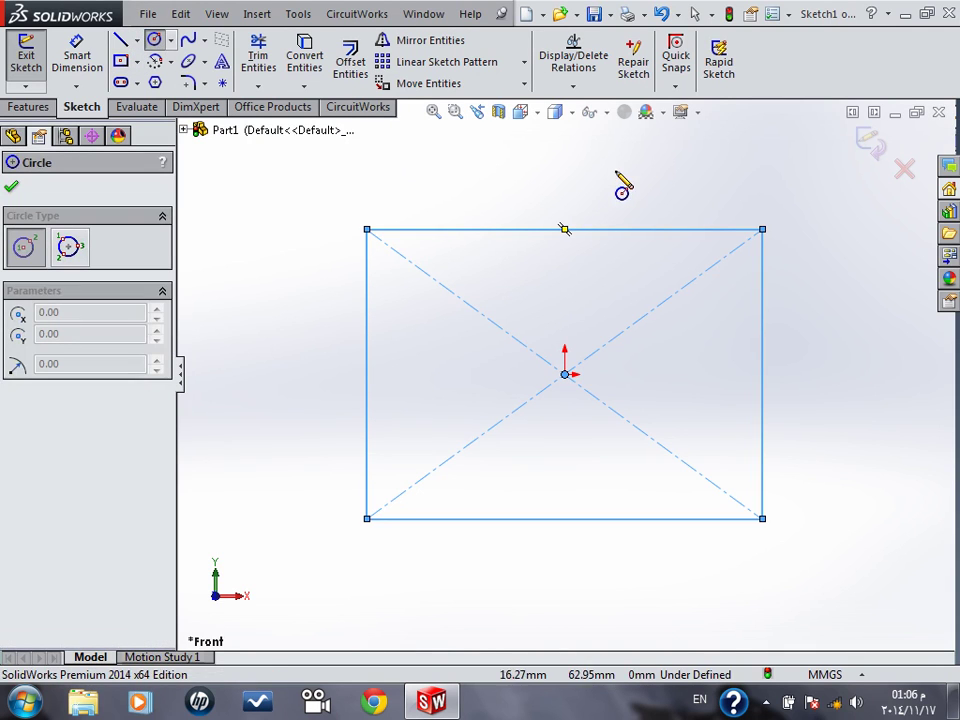
- Draw a circle of about 37 mm radius centred above the rectangle and overlapping its upper edge
left_click(622, 146)
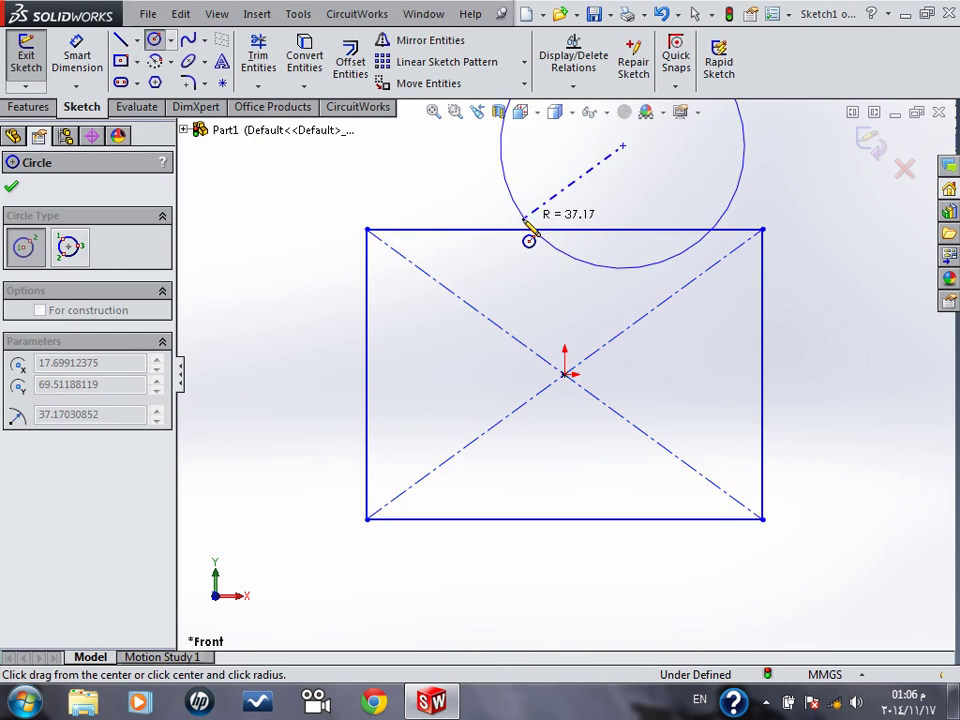
left_click(530, 238)
left_click(12, 190)
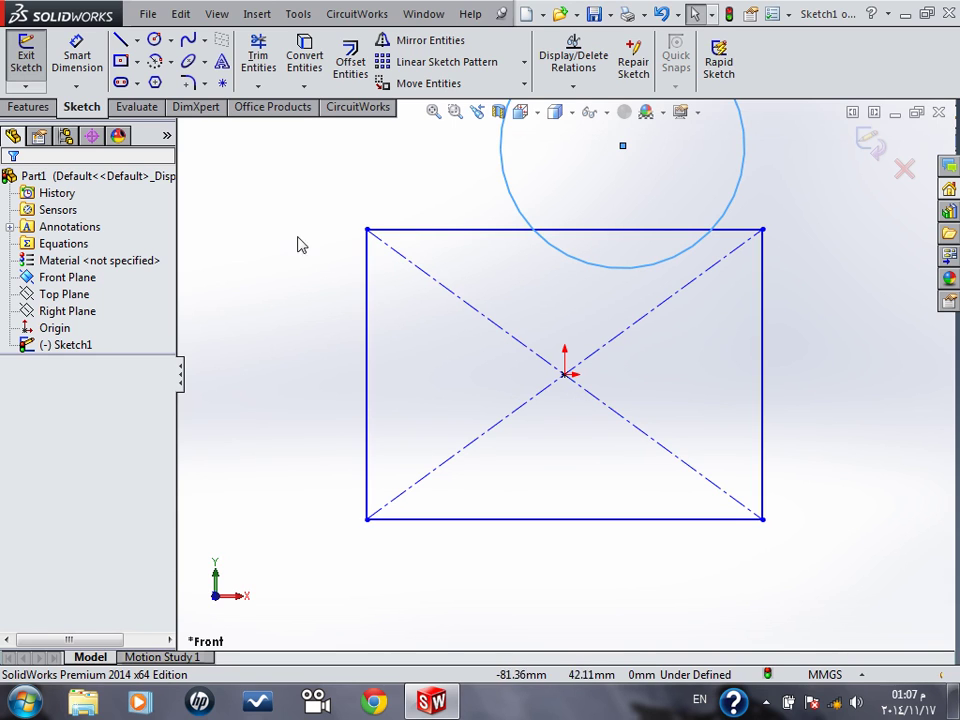
- Try a blind boss extrusion of the rectangle and circle sketch at a 42 mm depth, and cancel it
left_click(30, 107)
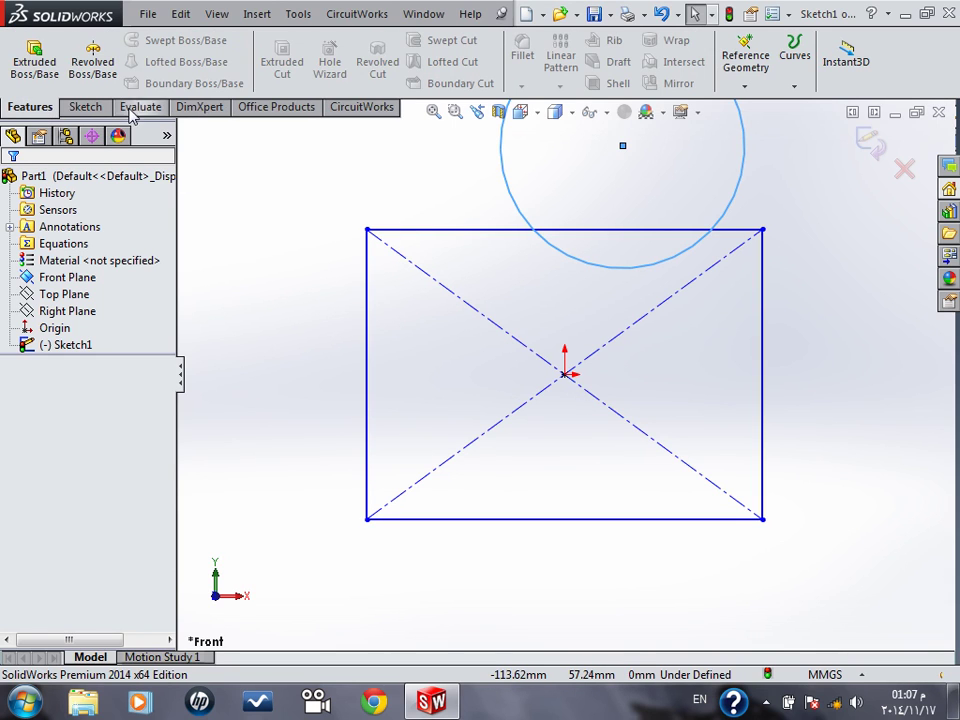
key("f")
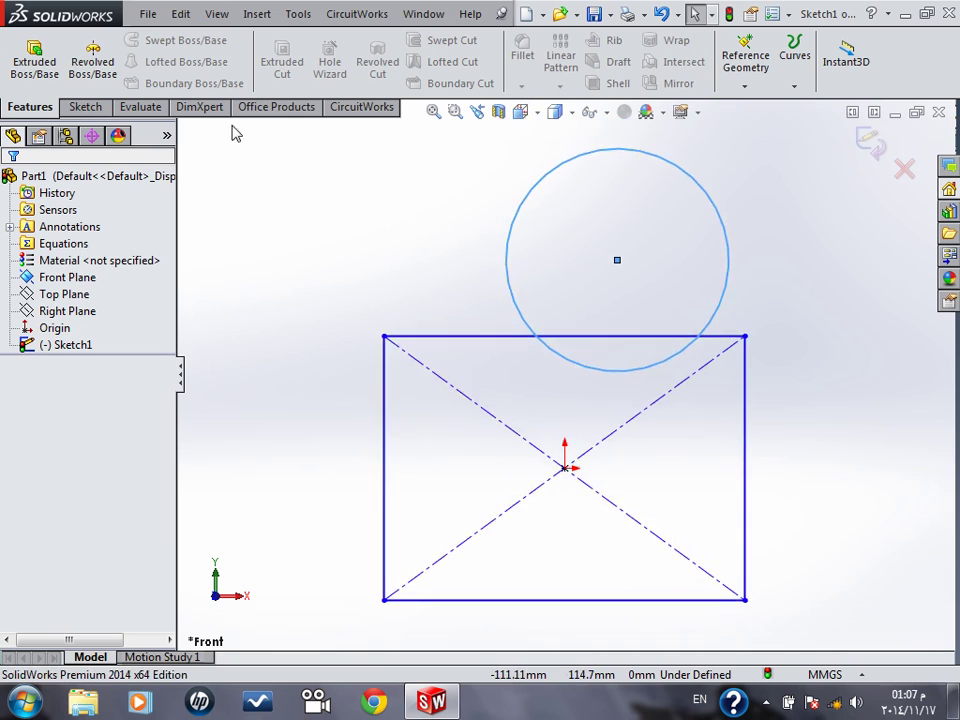
left_click(38, 60)
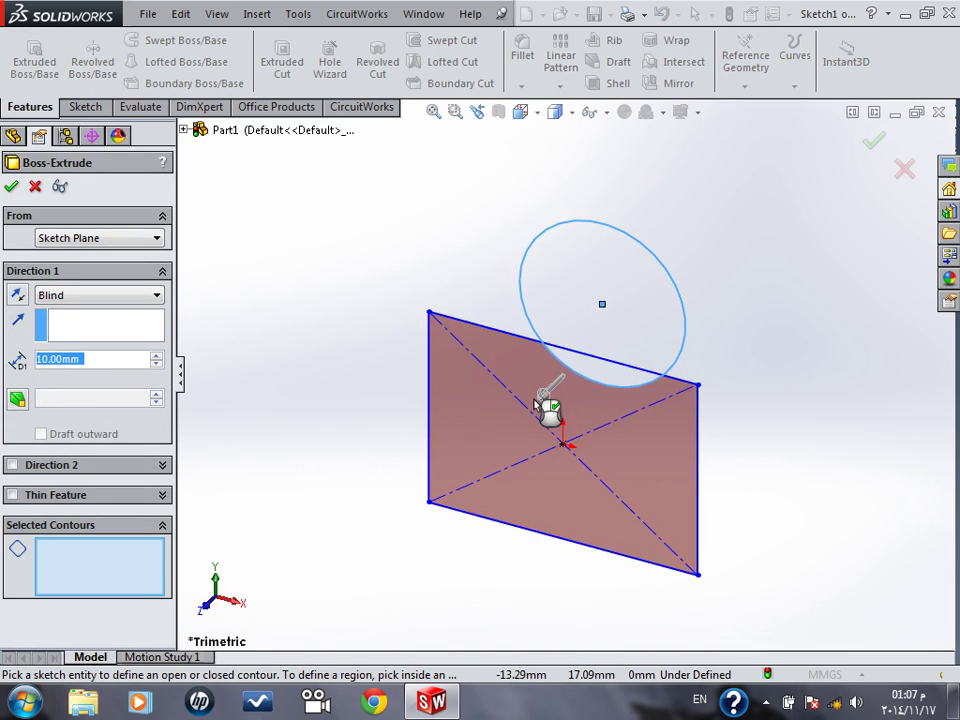
left_click(552, 400)
left_click_drag(540, 402, 418, 318)
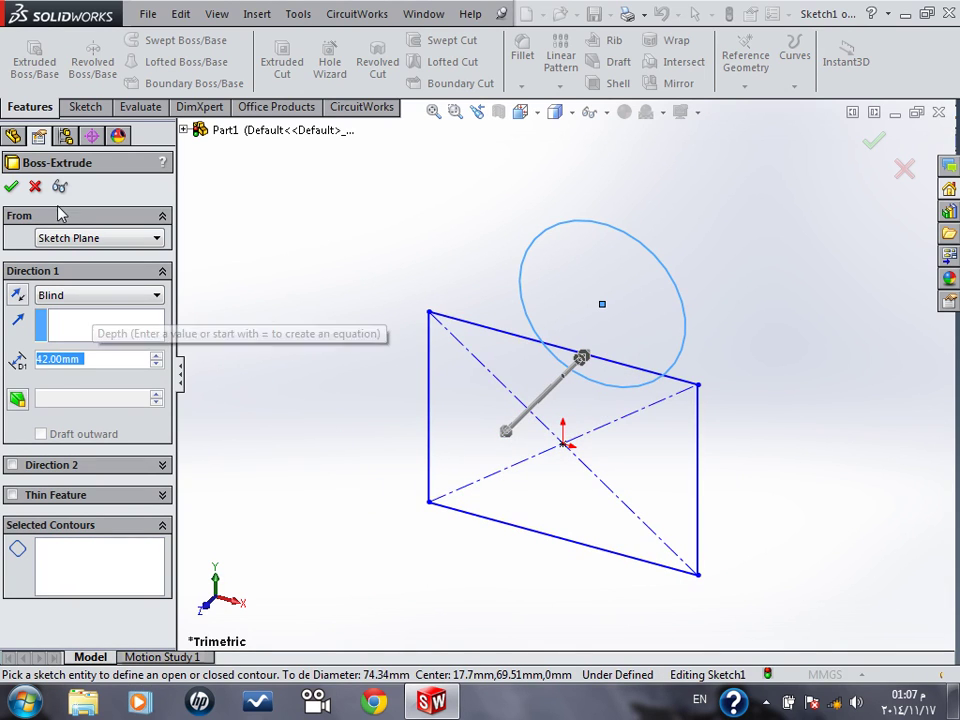
left_click(34, 188)
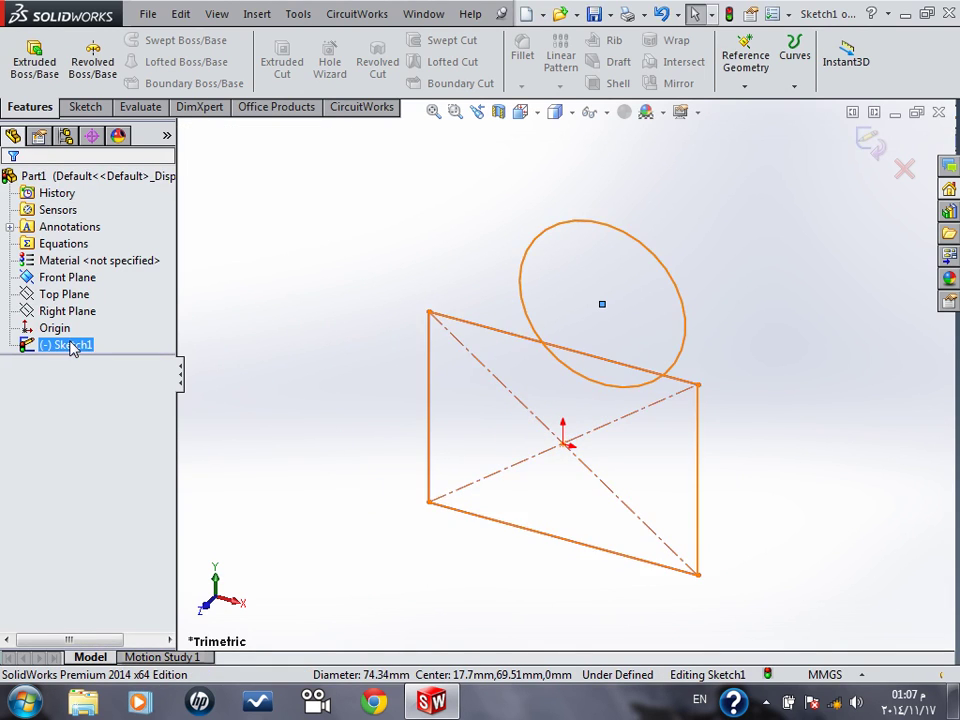
- Delete the circle from the sketch, keeping the rectangle
left_click(72, 344)
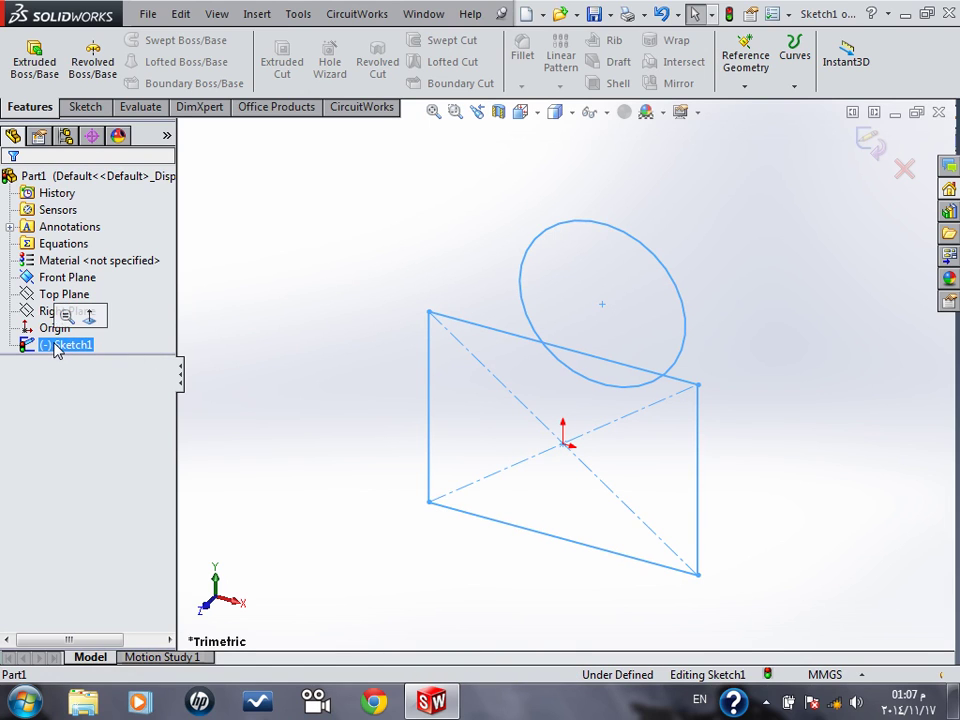
right_click(55, 350)
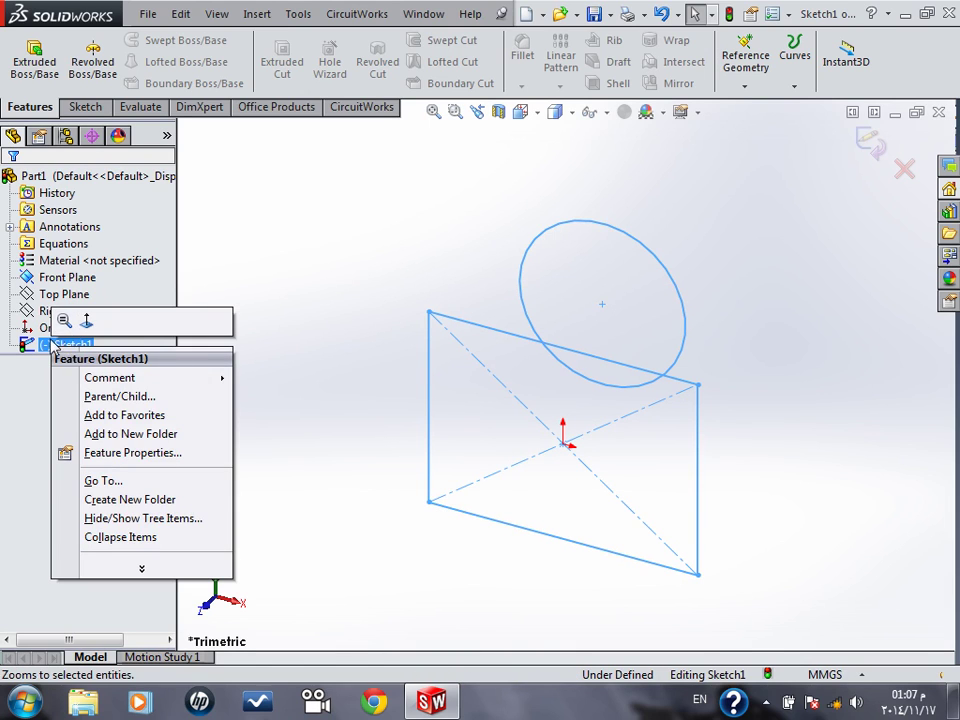
left_click(60, 345)
left_click(596, 229)
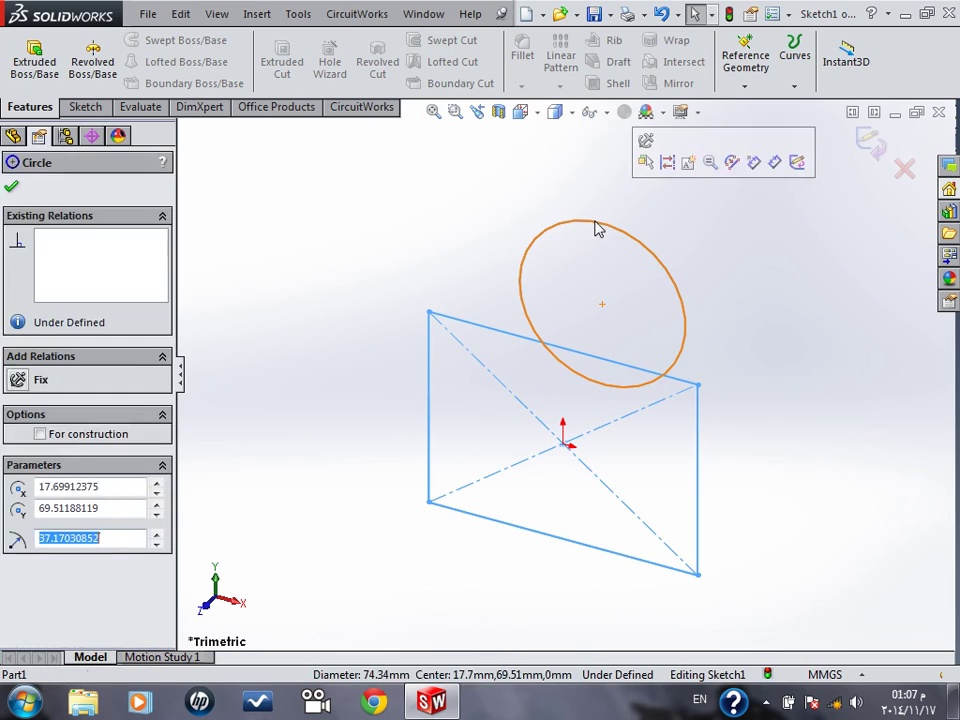
key("Delete")
left_click(58, 210)
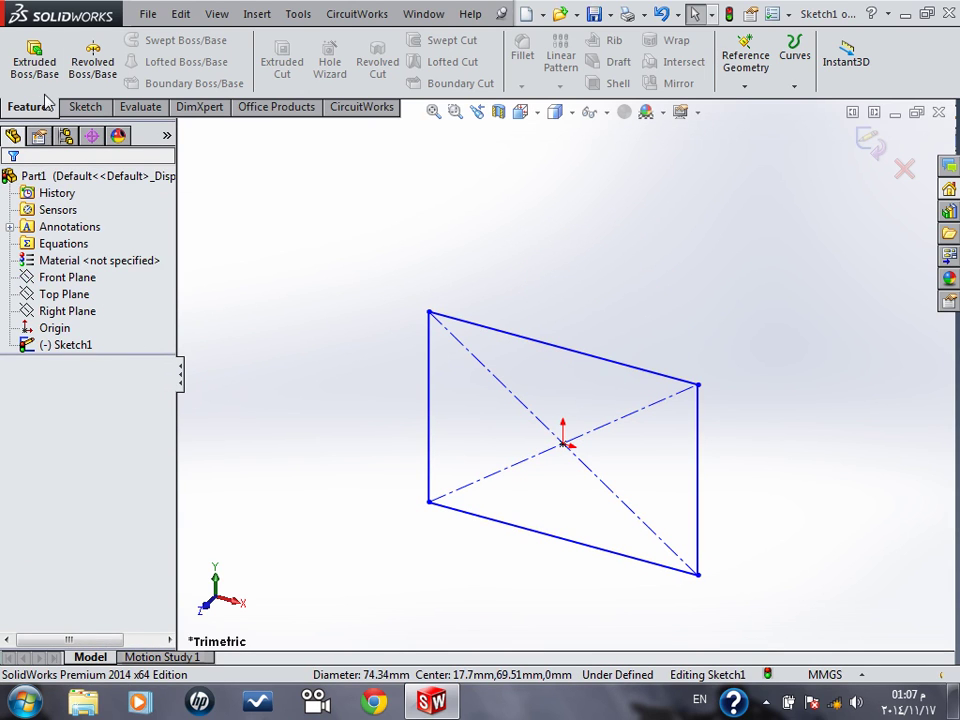
- Set up a 53 mm blind boss extrusion of the rectangle and reverse its direction to the back of the sketch plane
left_click(34, 55)
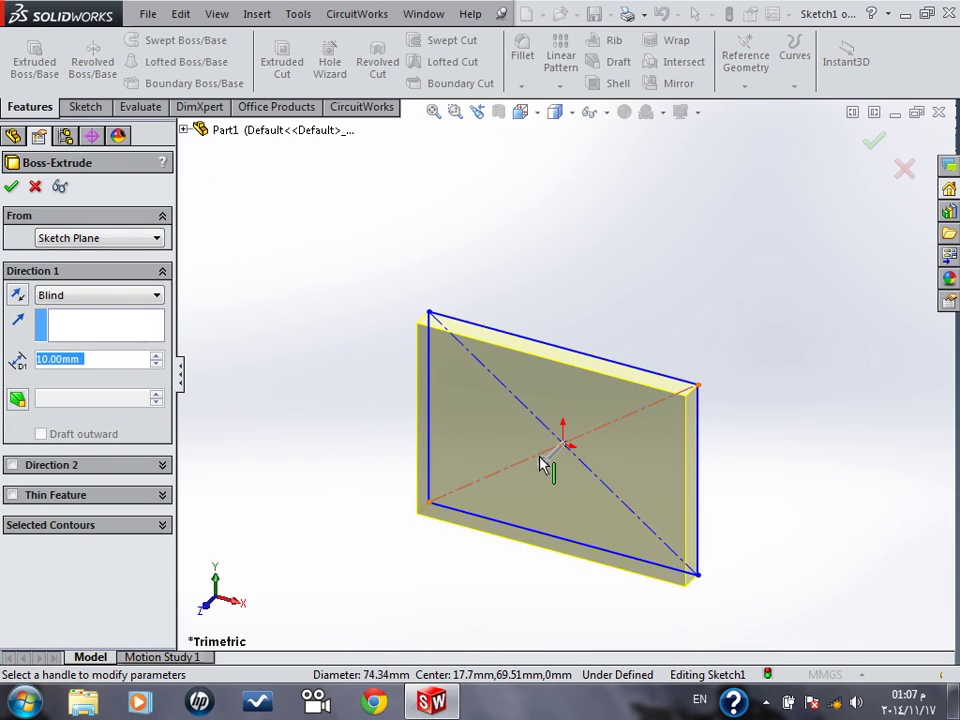
mouse_move(549, 463)
left_mouse_down()
mouse_move(478, 514)
mouse_move(647, 334)
mouse_move(506, 505)
mouse_move(476, 506)
mouse_move(505, 502)
left_mouse_up()
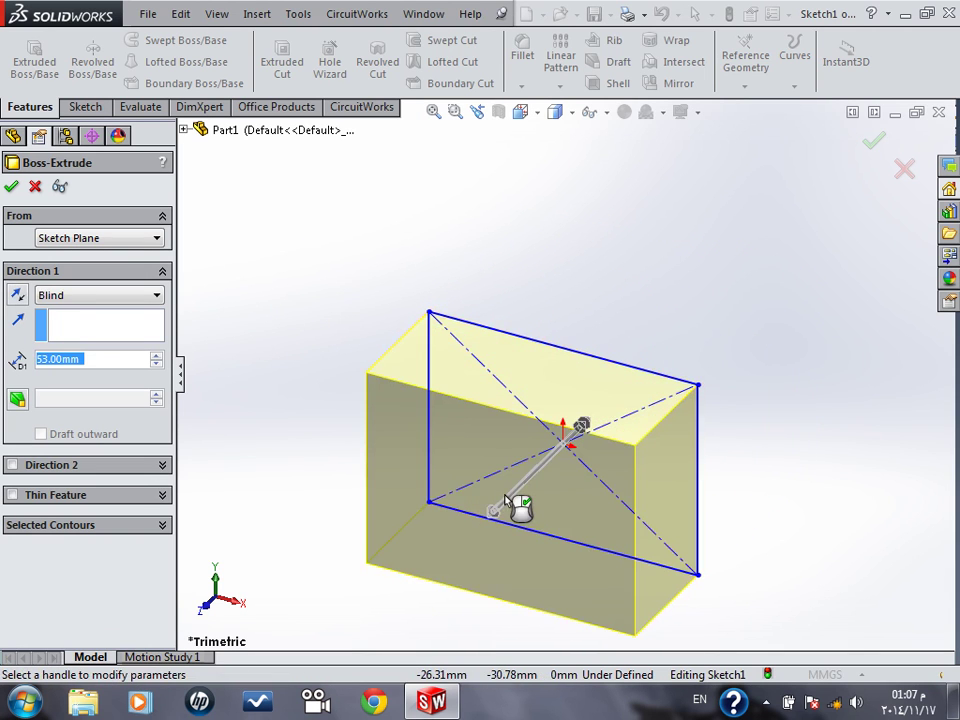
left_click(15, 300)
left_click(16, 300)
left_click(16, 300)
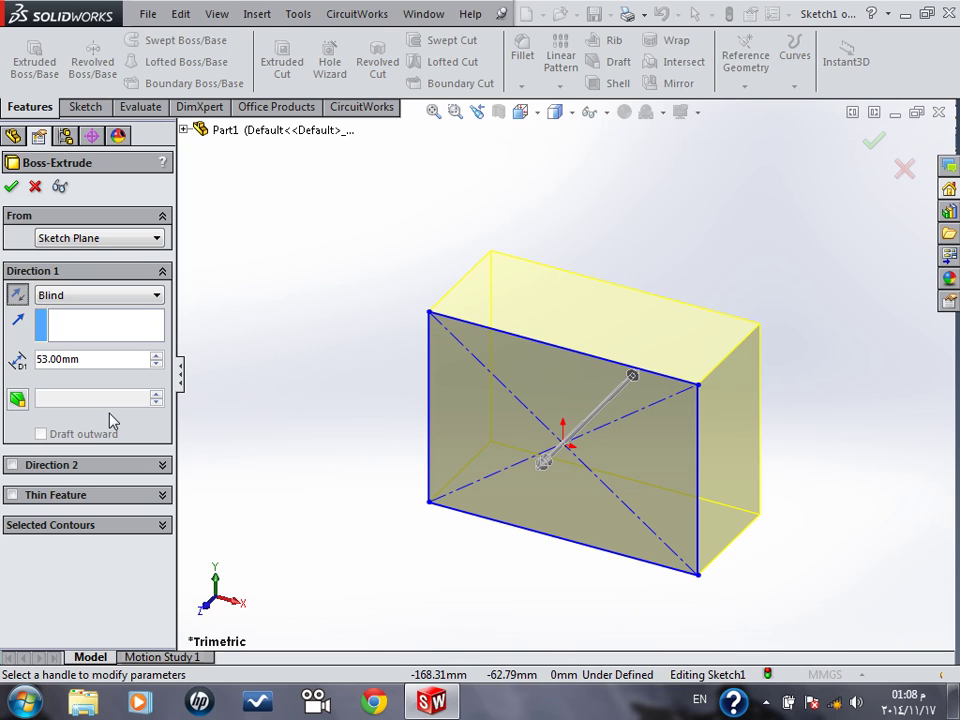
- Make the extrusion a one-direction thin feature, trying a 50 mm wall and returning the thickness to 10 mm
left_click(12, 495)
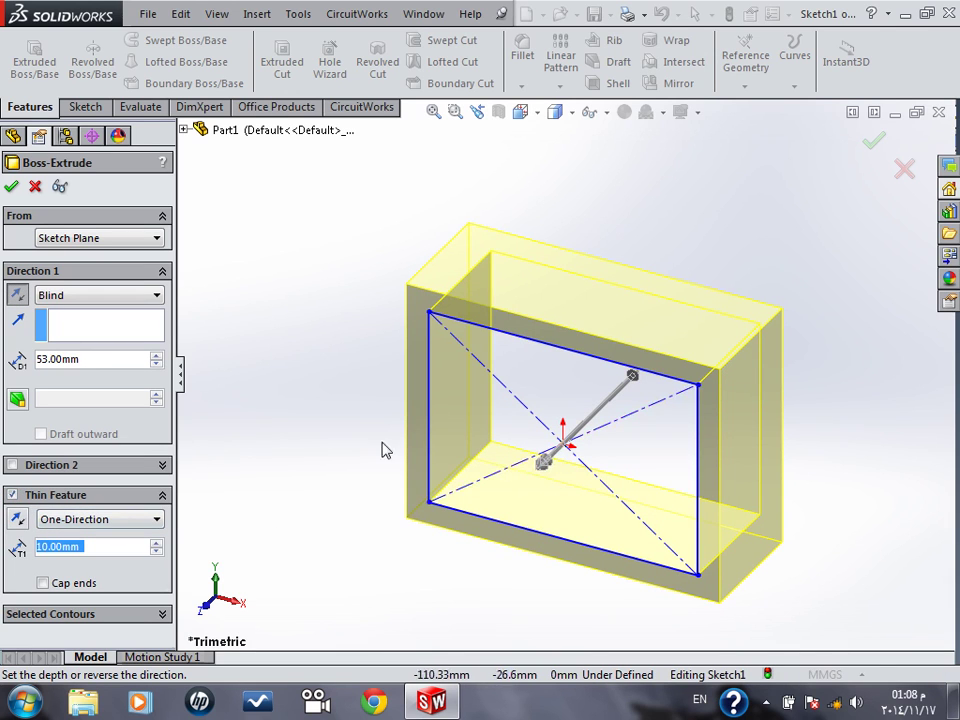
left_click(156, 543)
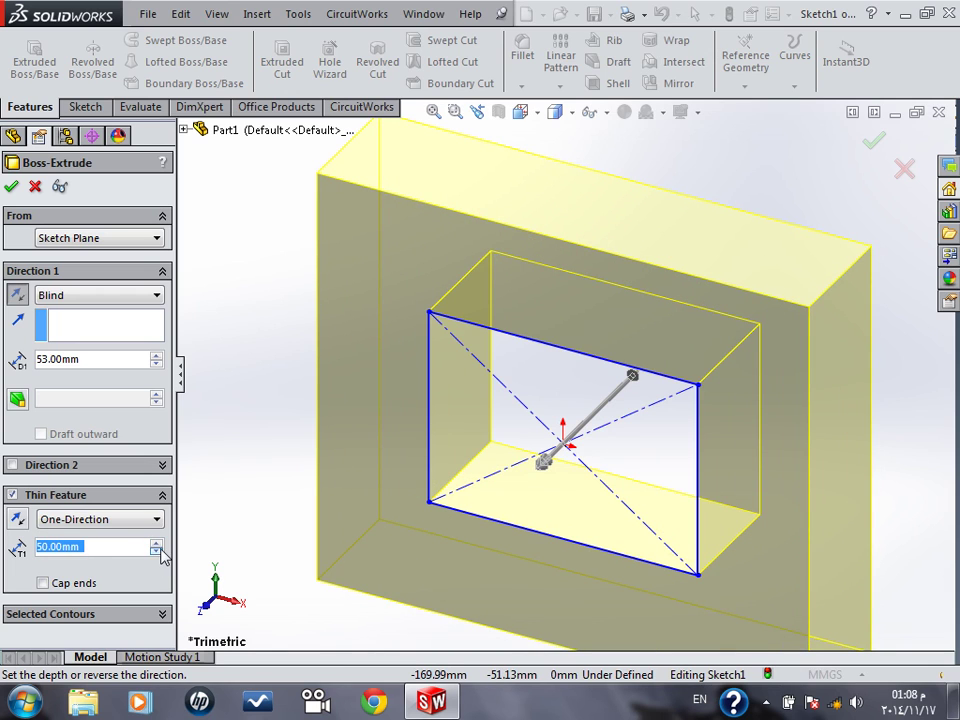
left_click(156, 551)
left_click(156, 551)
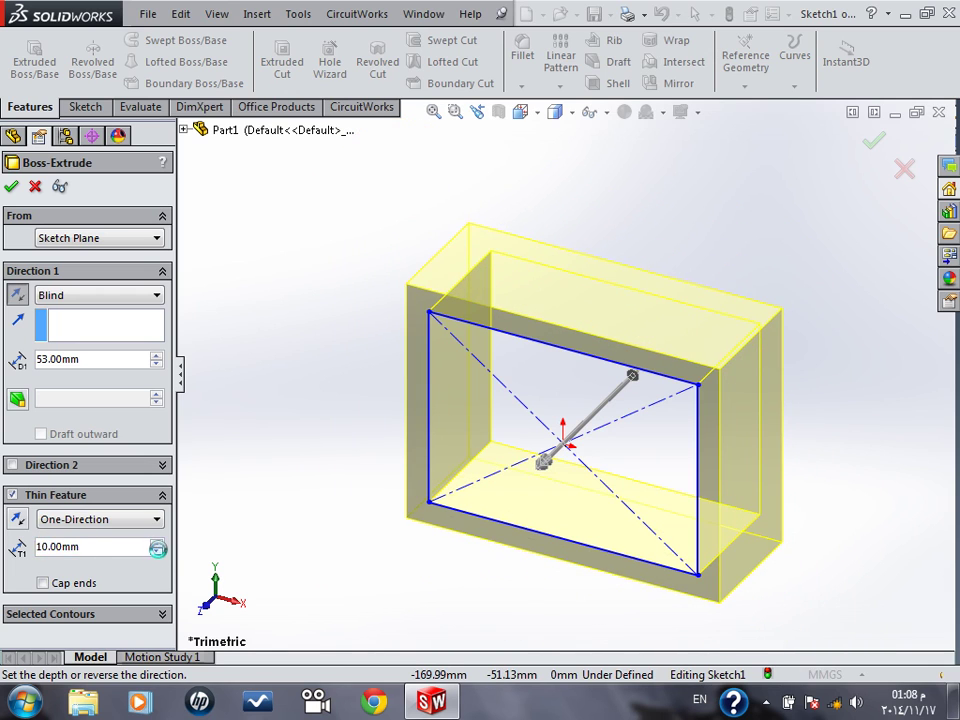
- Add a second blind direction of 78 mm to the thin extrusion, and cancel the whole extrusion
left_click(545, 468)
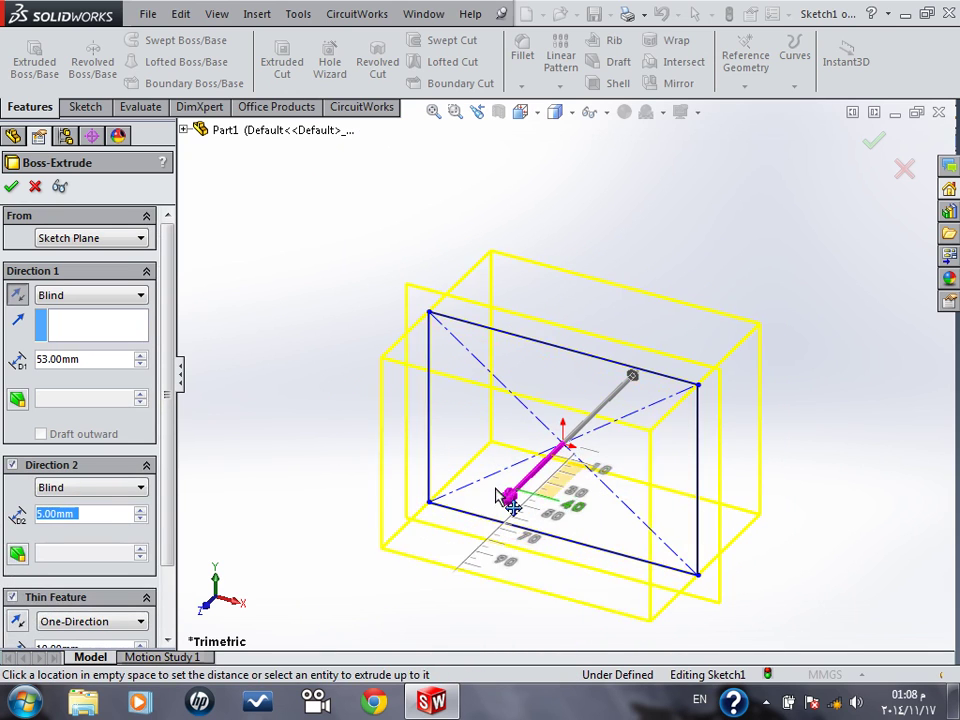
left_click(450, 528)
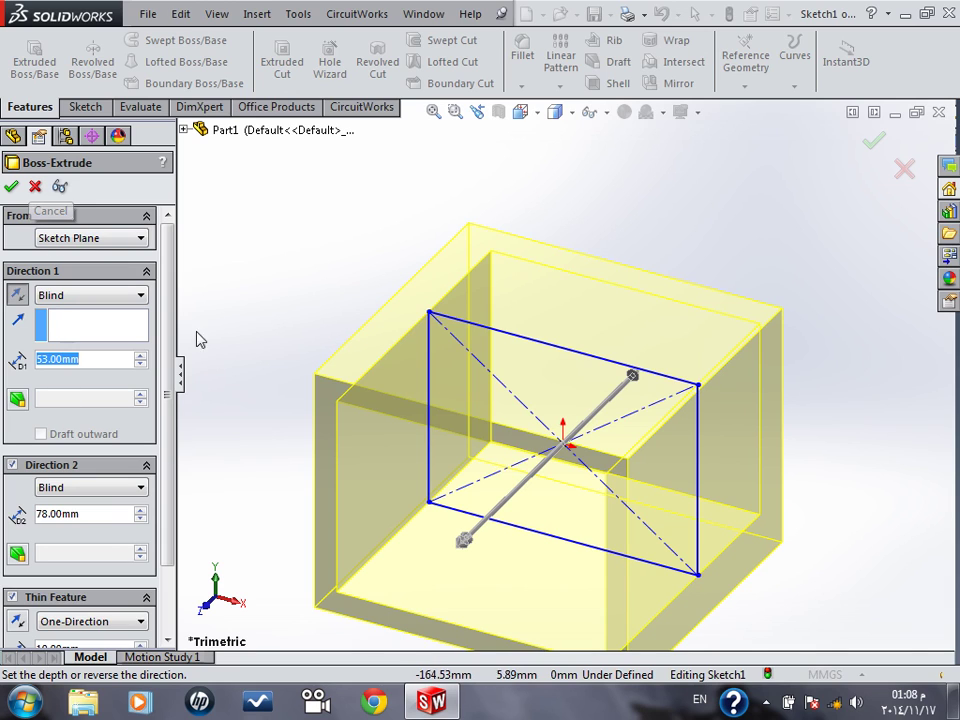
scroll(160, 300, "down", 3)
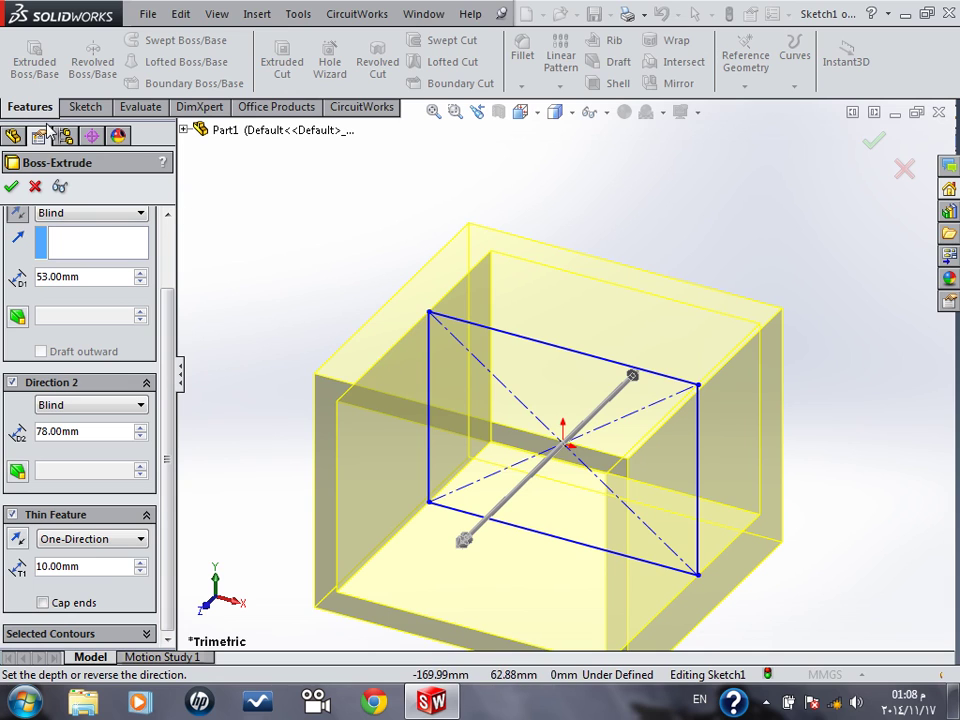
left_click(35, 188)
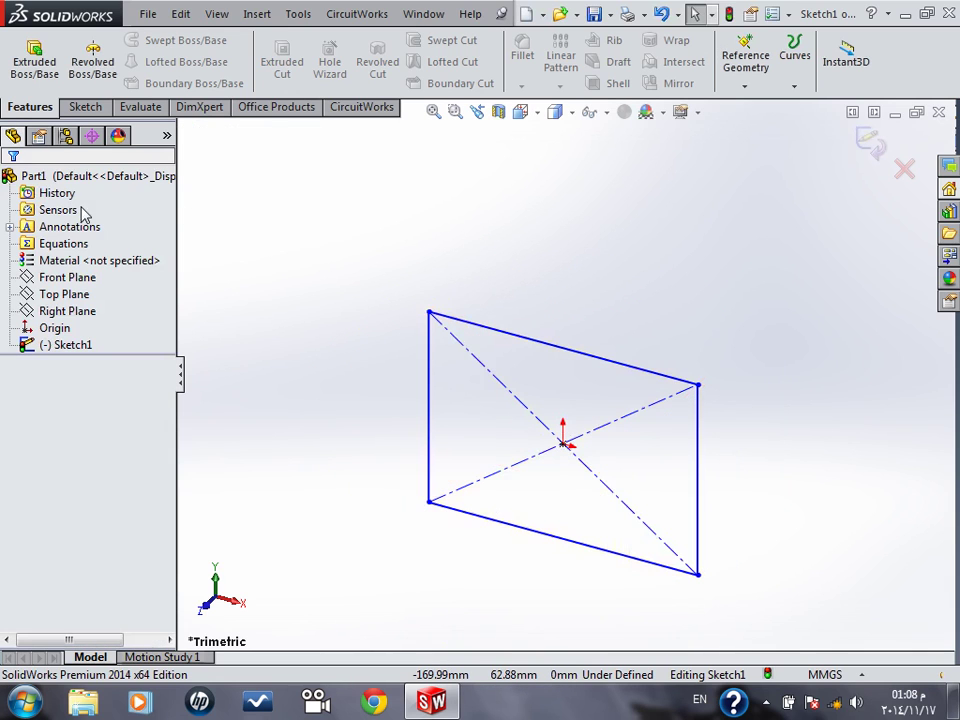
- Draw a circle of about 53 mm radius centred above the rectangle and crossing its upper edge
left_click(82, 107)
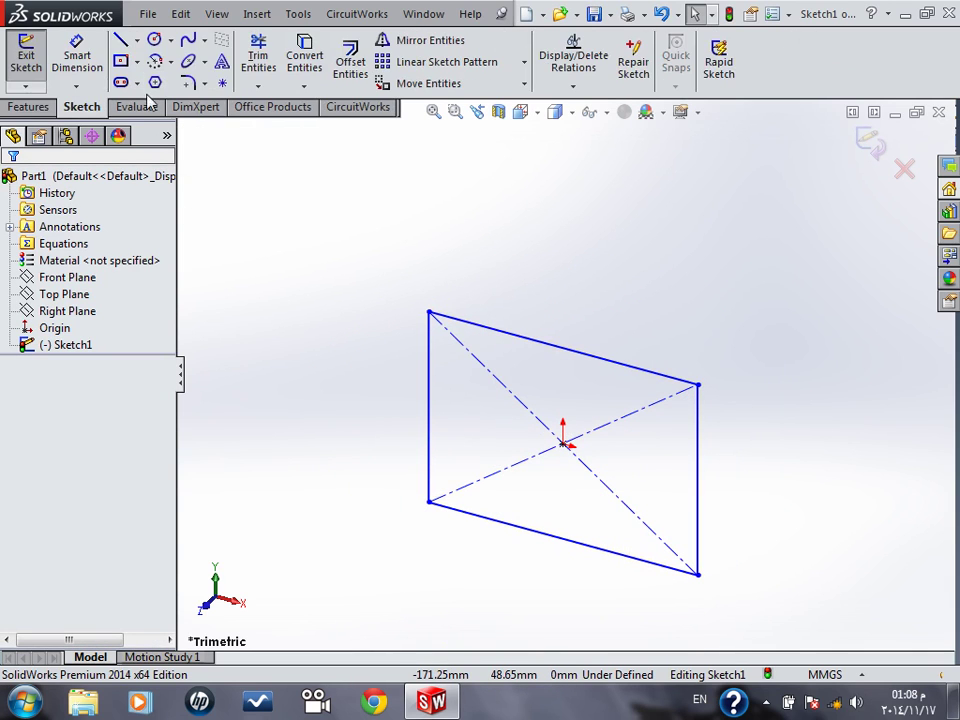
left_click(153, 39)
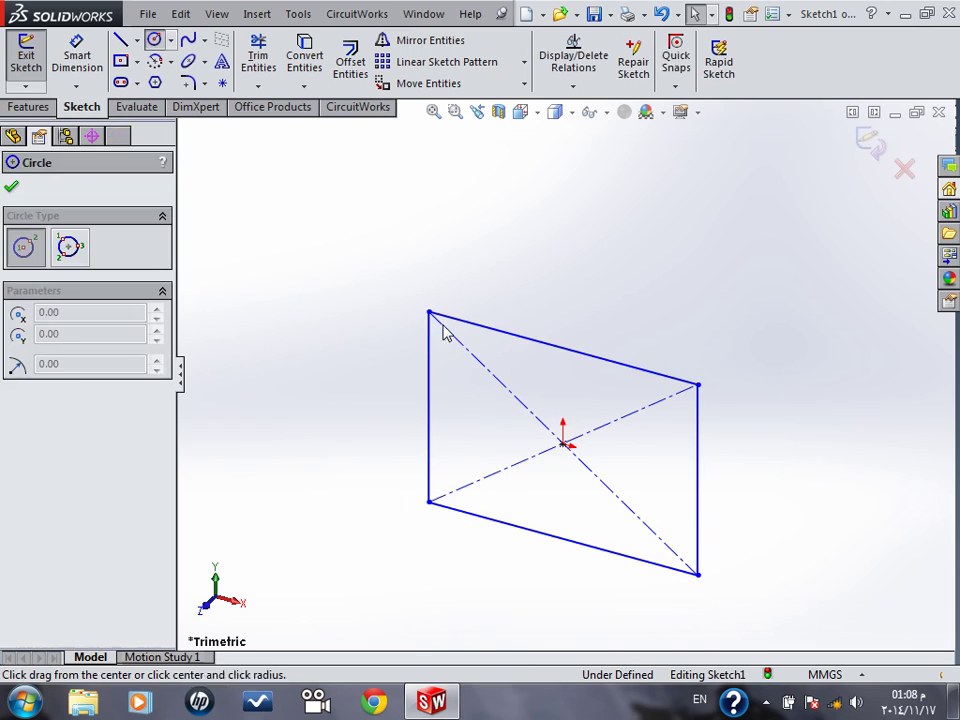
left_click(605, 275)
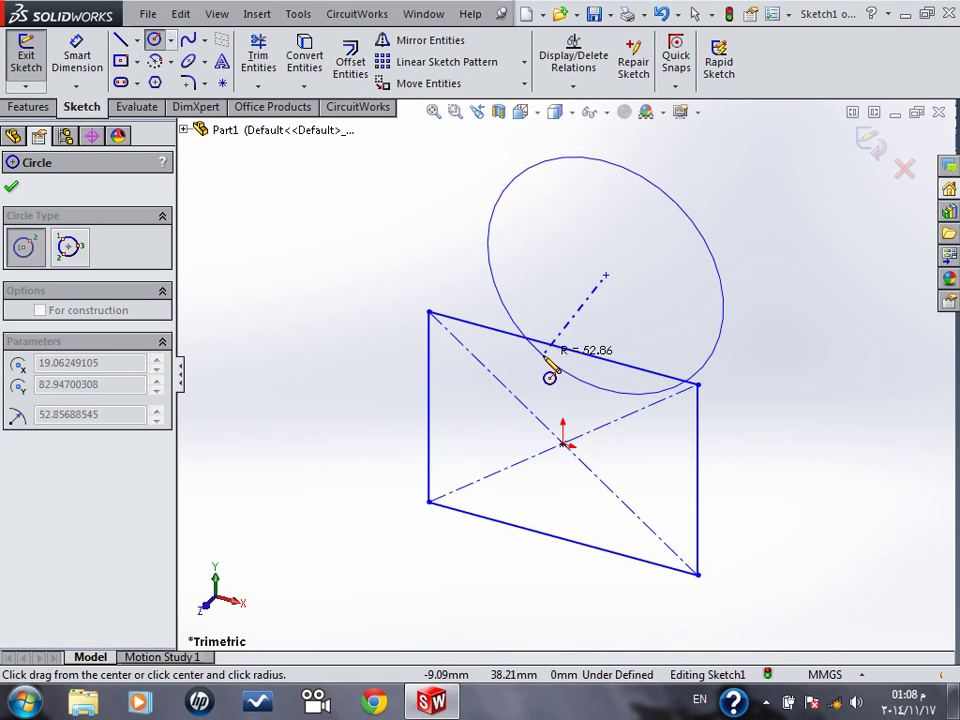
left_click(553, 369)
left_click(12, 190)
- Start a boss extrusion with the rectangle area outside the circle, the circle area above the rectangle, and the full circle as selected contours
middle_click_drag(643, 437, 660, 345)
left_click(28, 106)
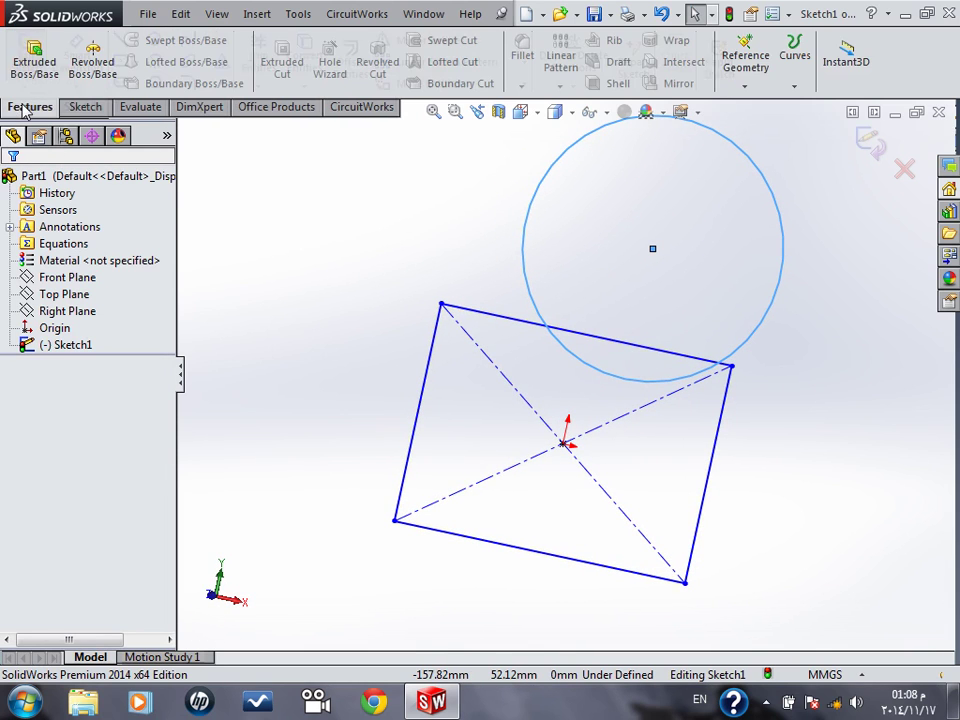
left_click(32, 62)
middle_click_drag(384, 408, 321, 388)
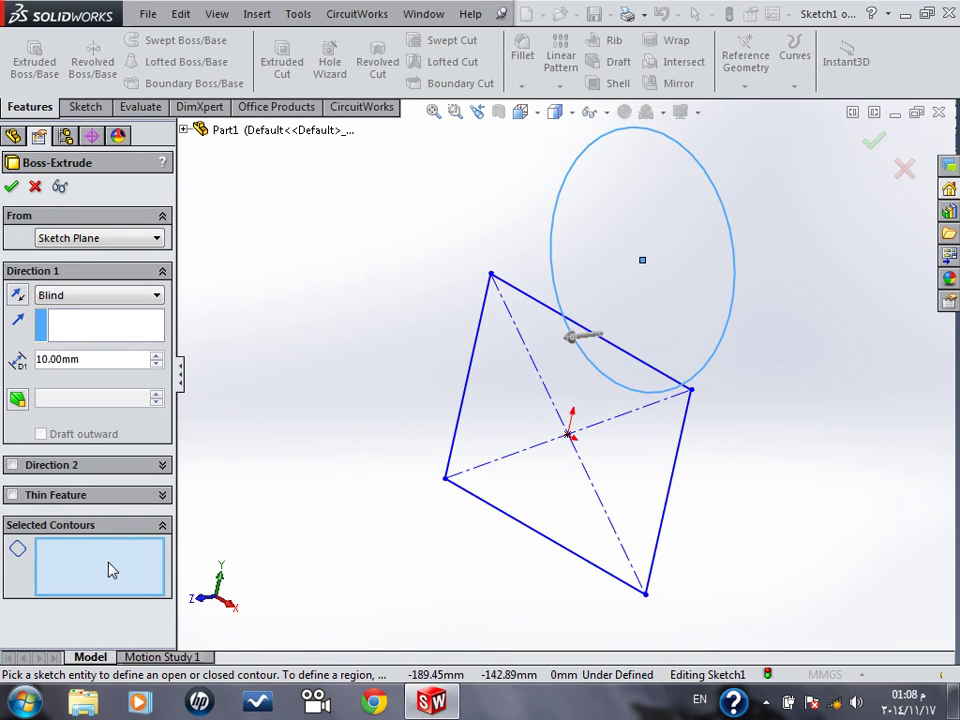
left_click(488, 438)
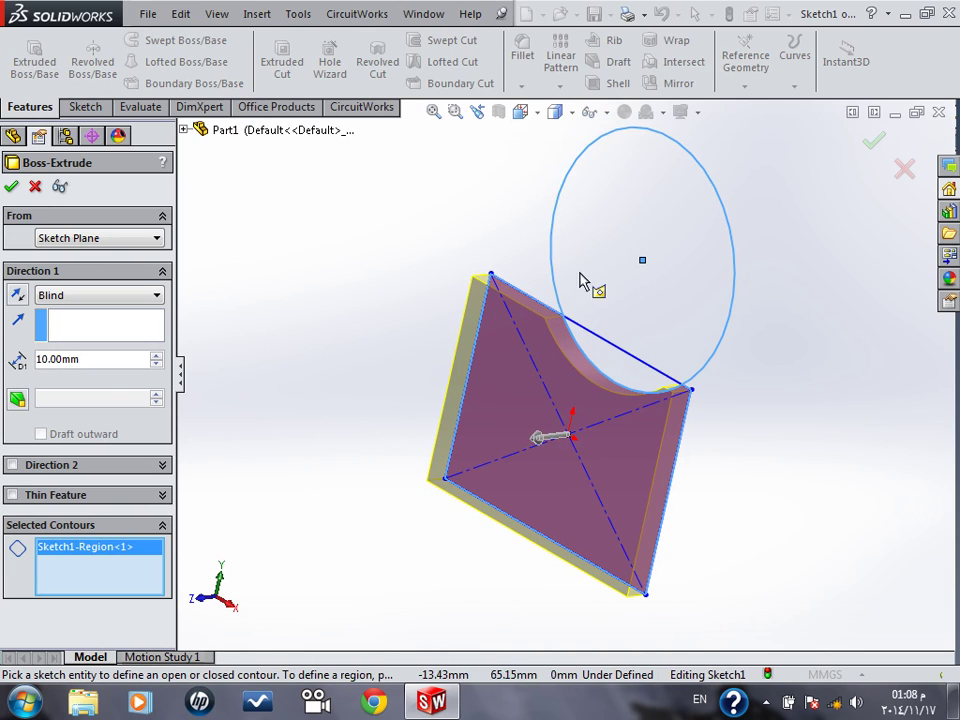
left_click(600, 248)
left_click(607, 374)
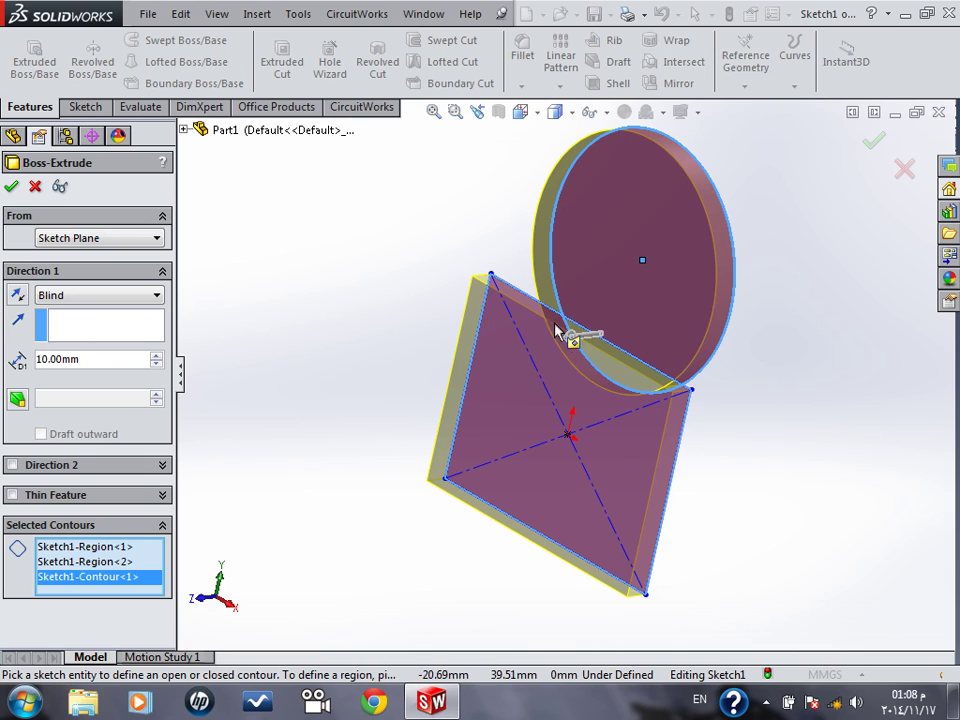
- Extrude the selected contours to a blind depth of 109 mm and view the solid isometrically
mouse_move(580, 337)
left_mouse_down()
mouse_move(405, 435)
mouse_move(403, 508)
left_mouse_up()
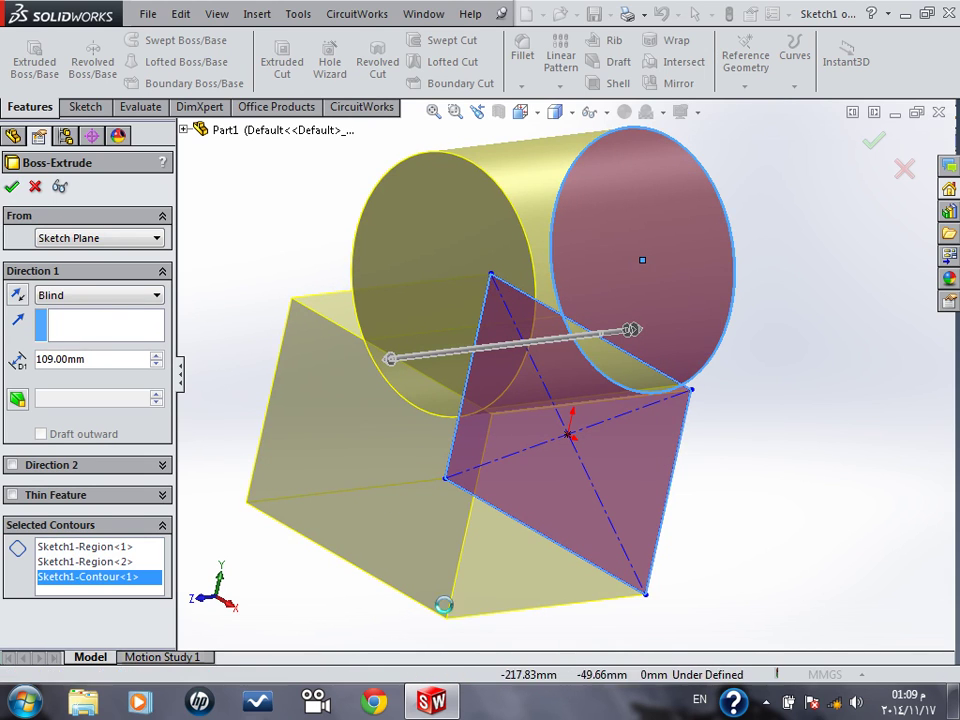
key("Return")
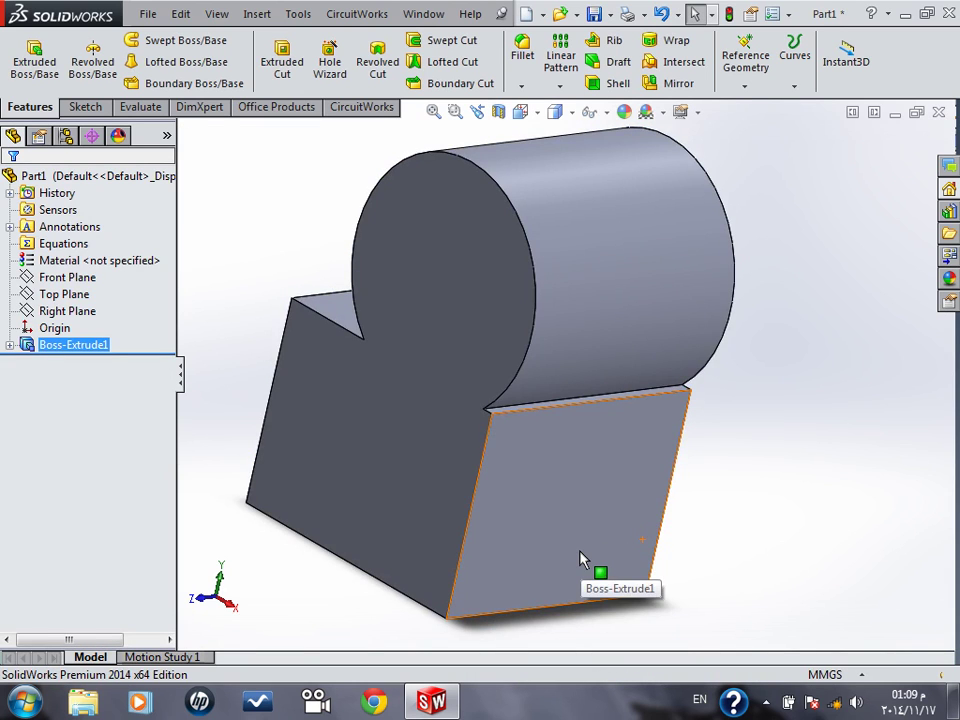
key("ctrl+7")
key("space")
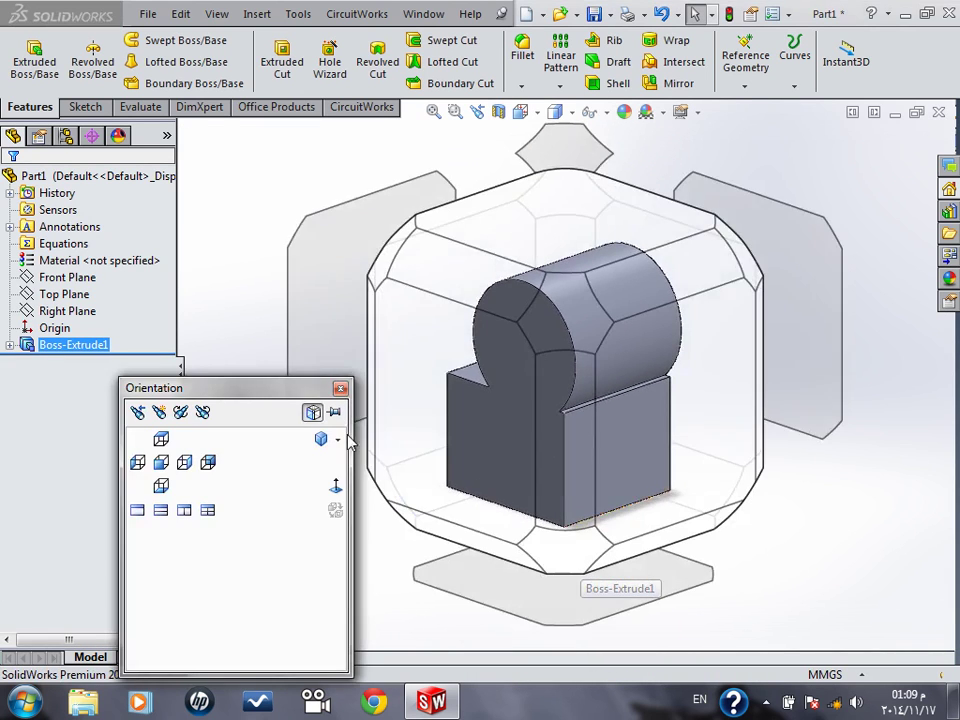
left_click(558, 326)
middle_click_drag(548, 530, 580, 446)
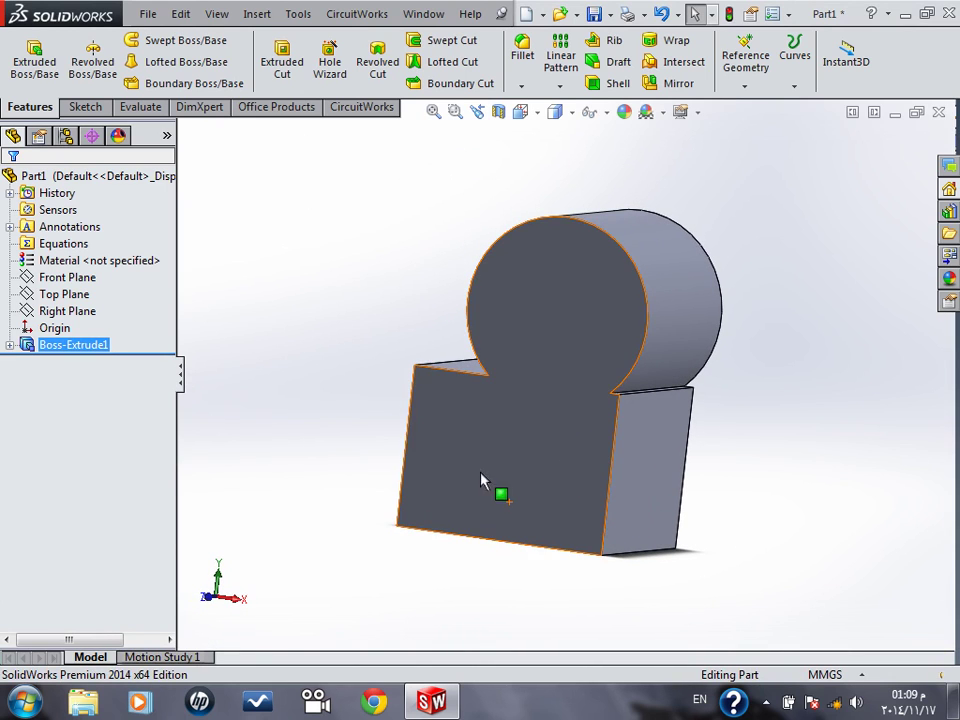
- Edit the boss extrusion to remove the circle region above the rectangle from its selected contours
left_click(33, 345)
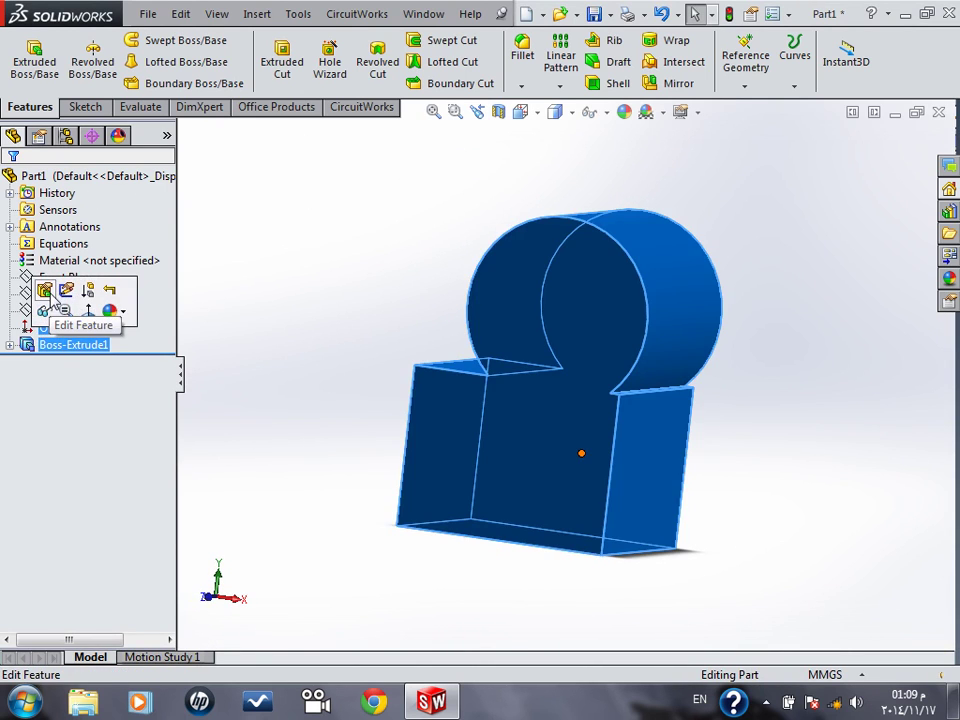
left_click(43, 292)
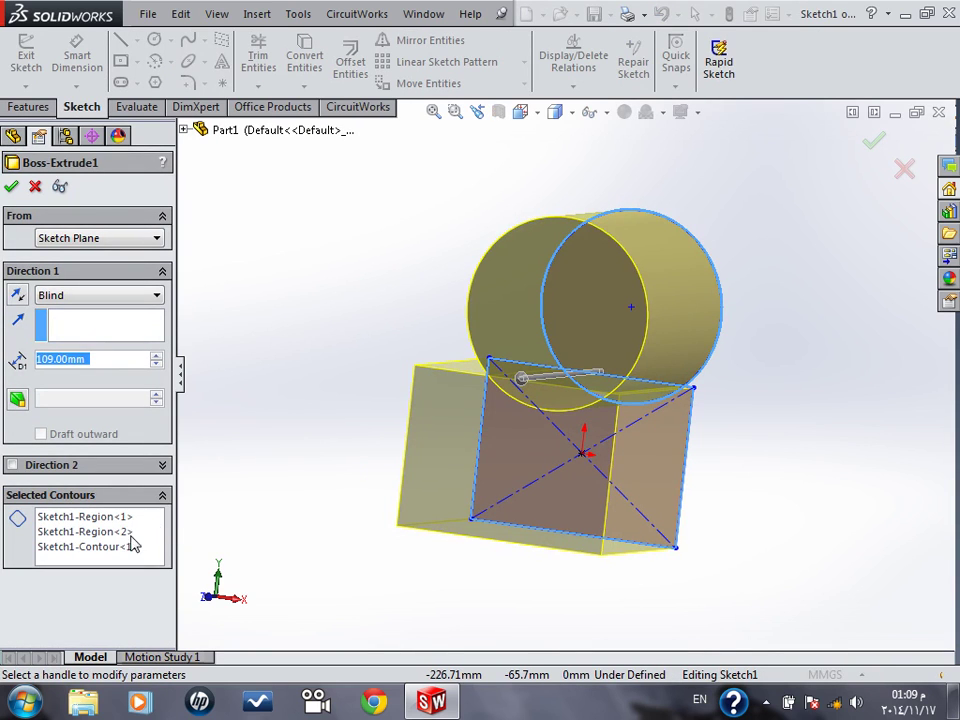
left_click(93, 531)
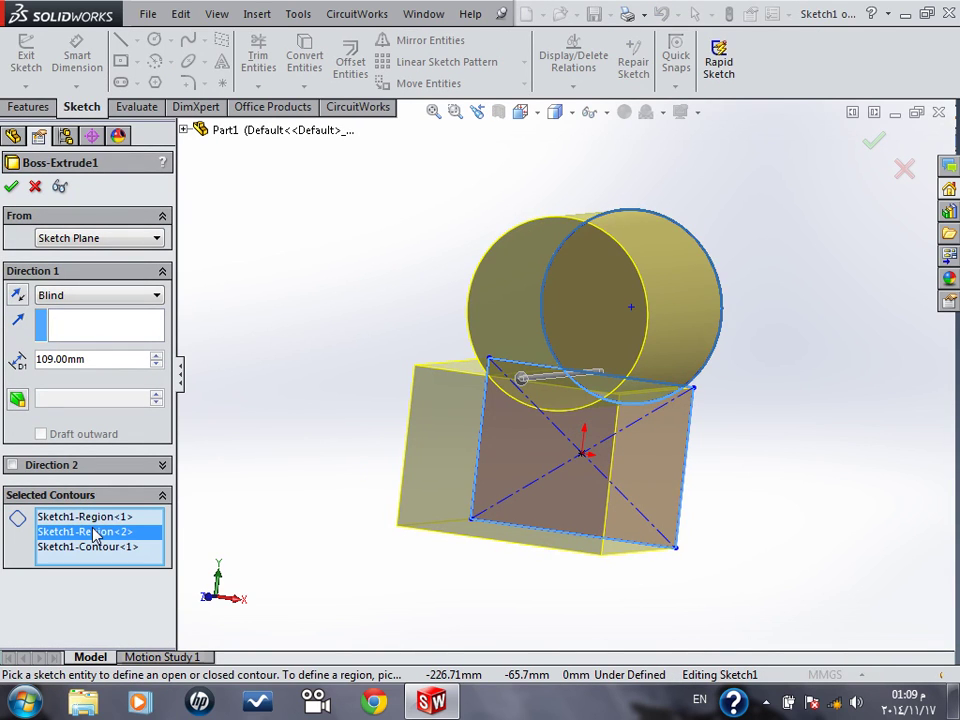
right_click(93, 533)
left_click(137, 557)
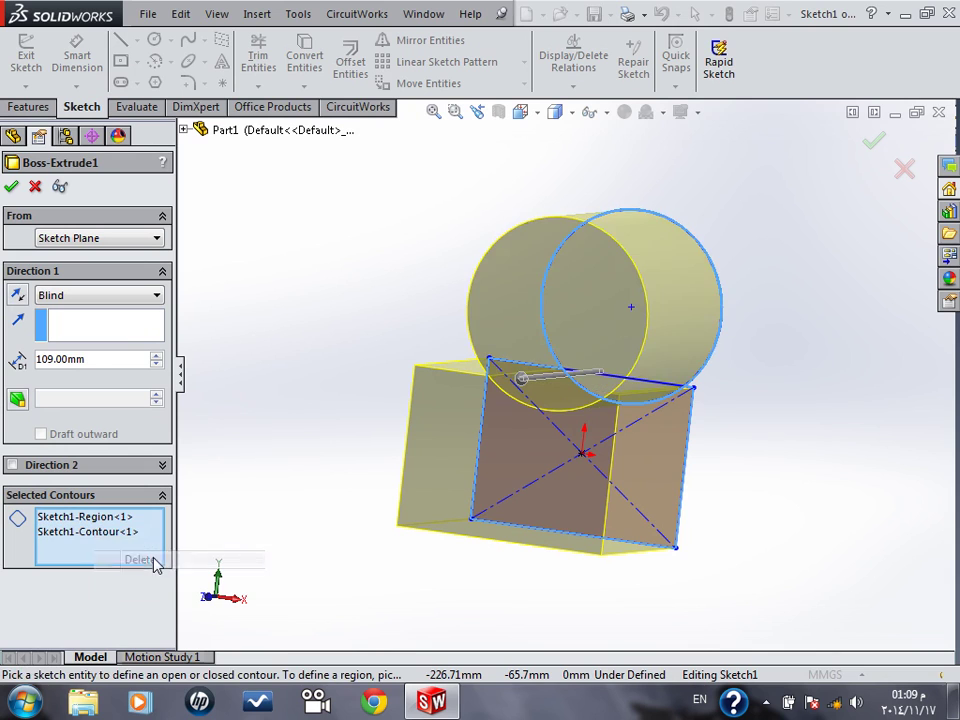
left_click(12, 187)
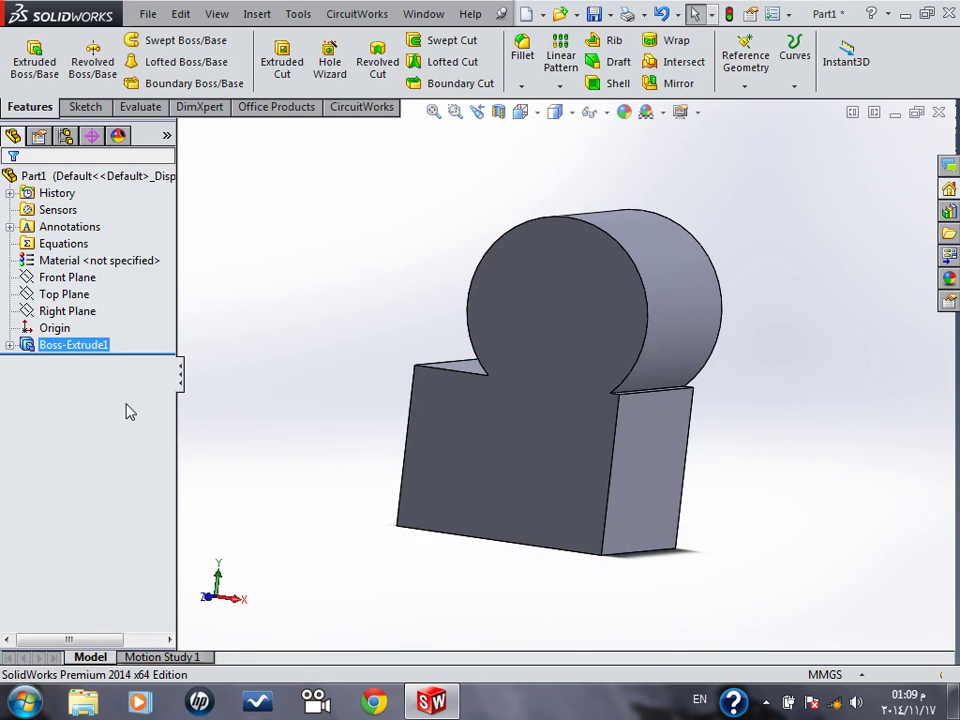
- Replace the extrusion's contours with only the rectangle region and the circle region, leaving out their overlap
left_click(34, 350)
left_click(39, 298)
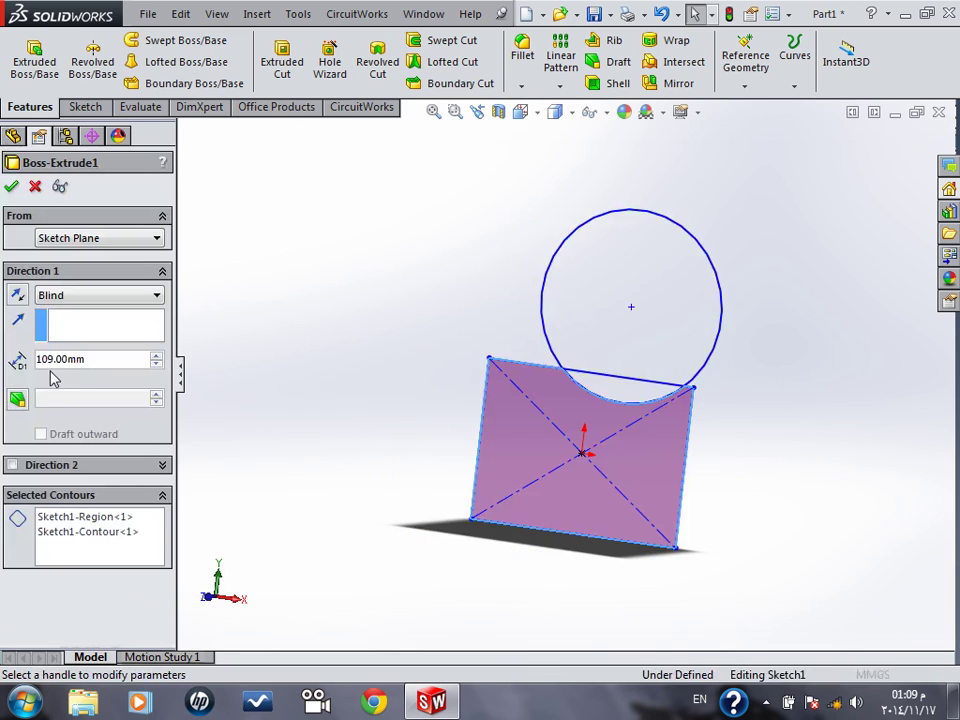
left_click(83, 534)
right_click(82, 537)
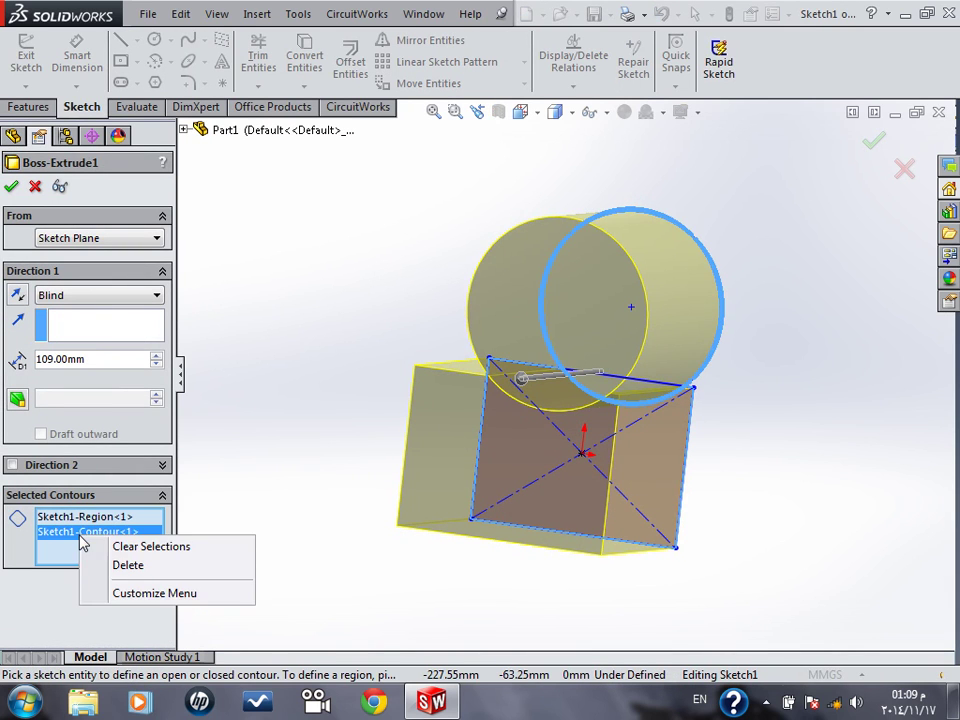
left_click(122, 546)
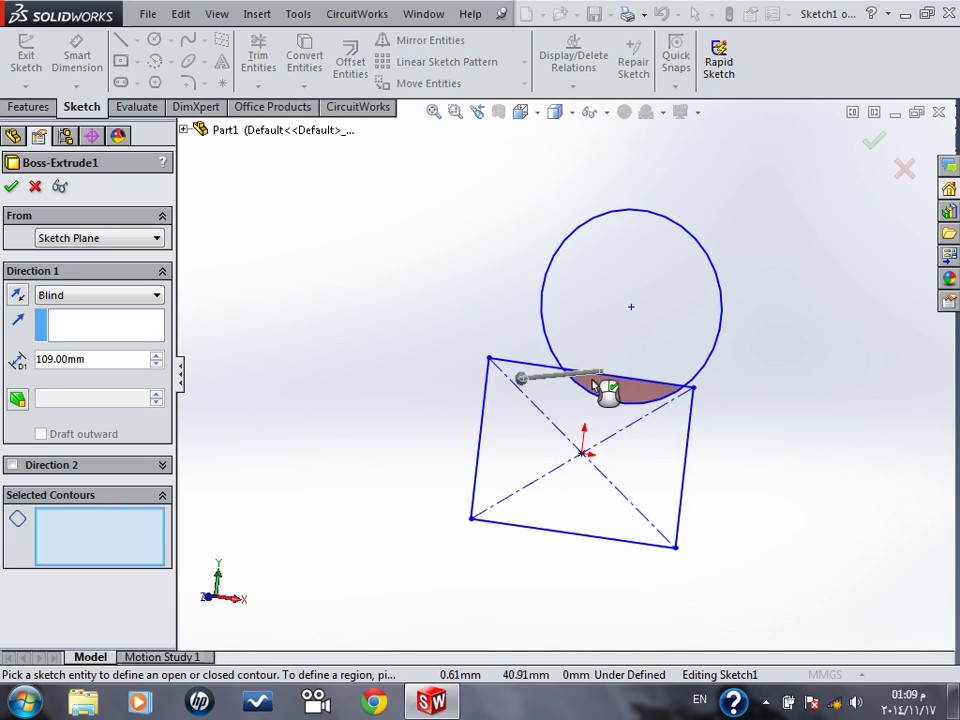
left_click(574, 439)
left_click(614, 288)
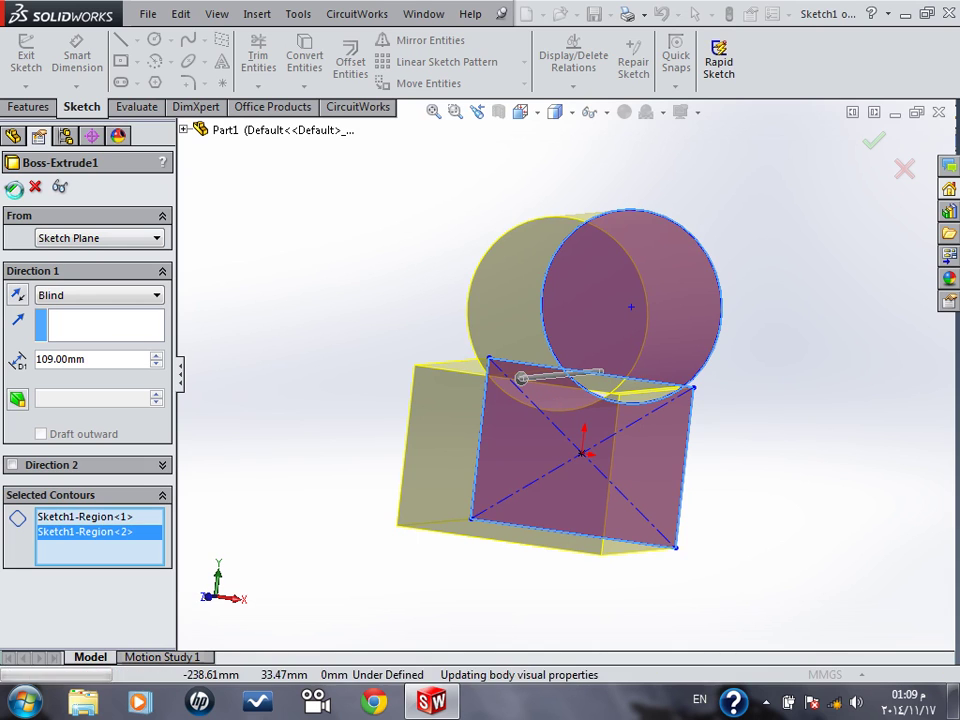
left_click(12, 187)
middle_click_drag(690, 493, 723, 475)
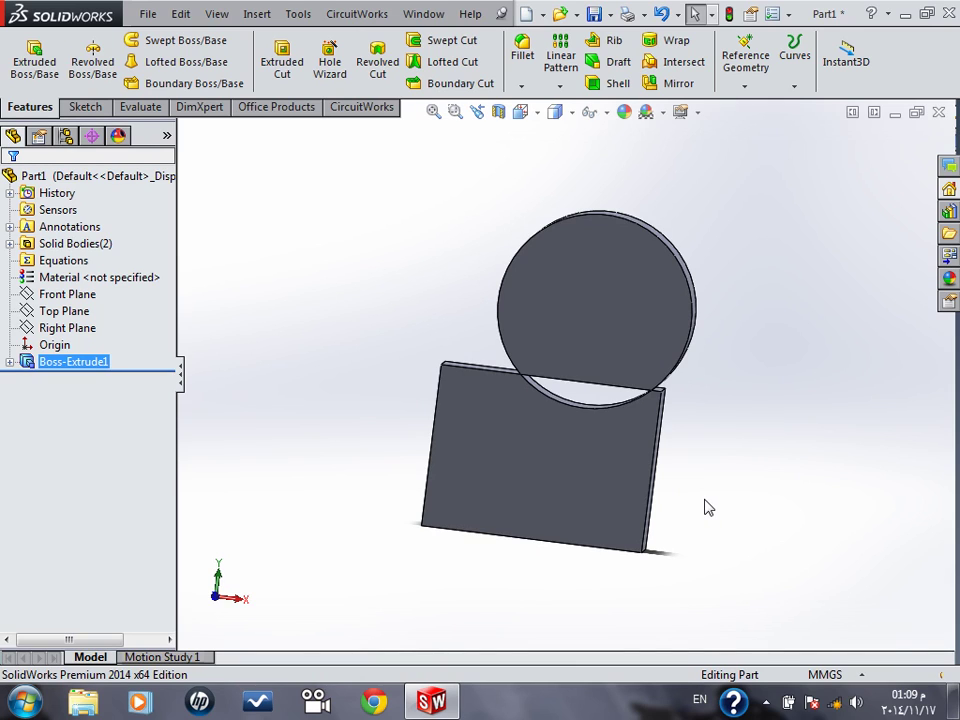
- Edit the extrusion again, enabling a second blind direction and clearing all selected contours
mouse_move(585, 522)
middle_mouse_down()
mouse_move(504, 514)
mouse_move(555, 538)
mouse_move(579, 516)
middle_mouse_up()
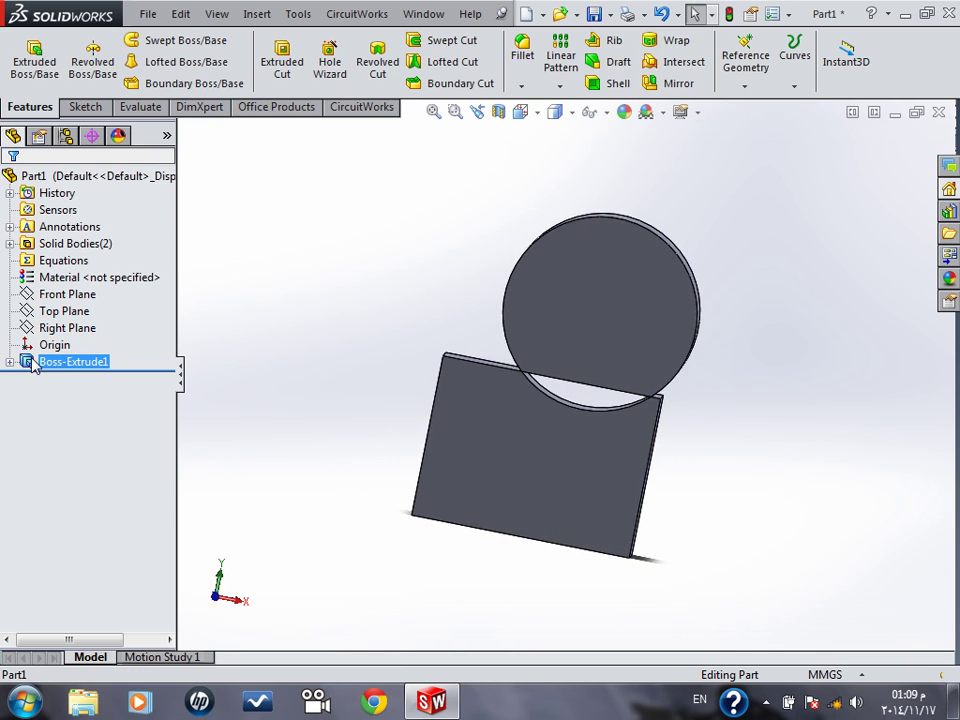
left_click(32, 362)
left_click(41, 304)
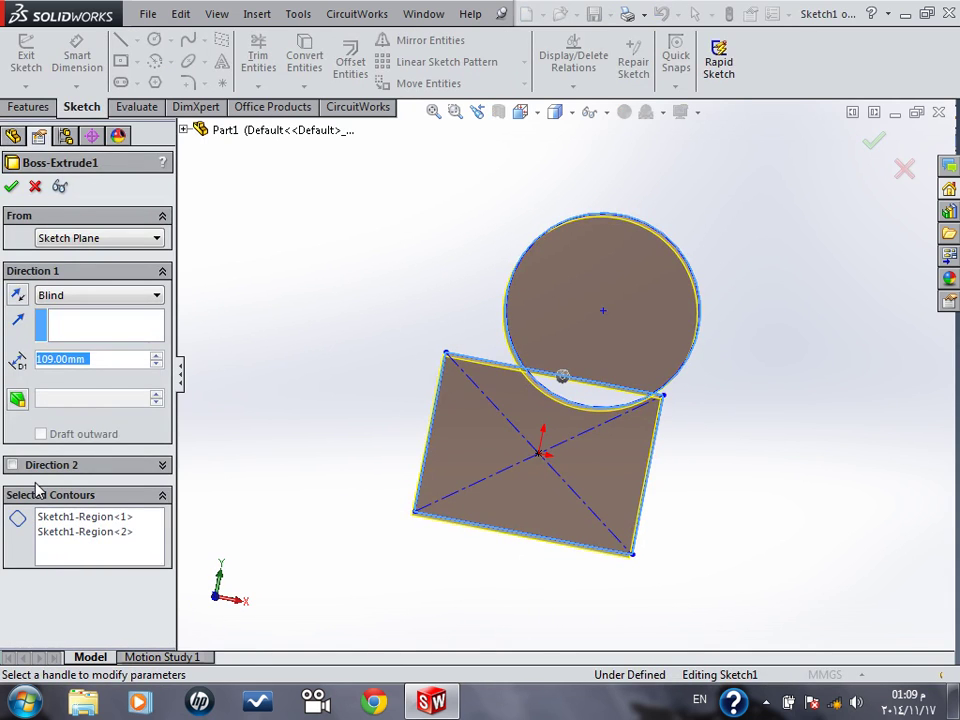
left_click(12, 465)
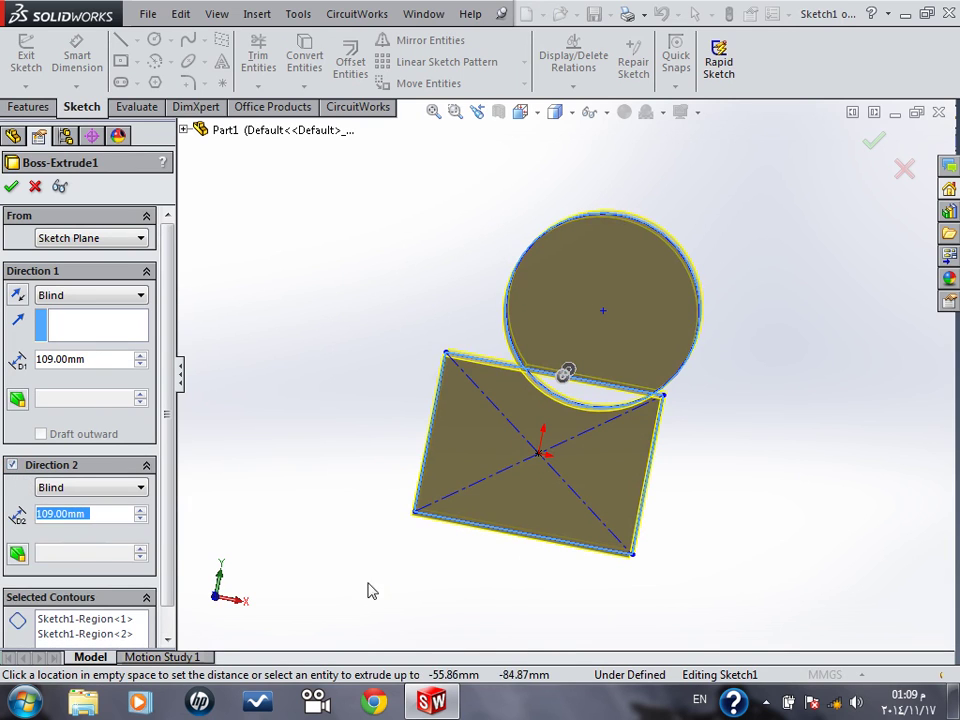
left_click(95, 630)
right_click(103, 633)
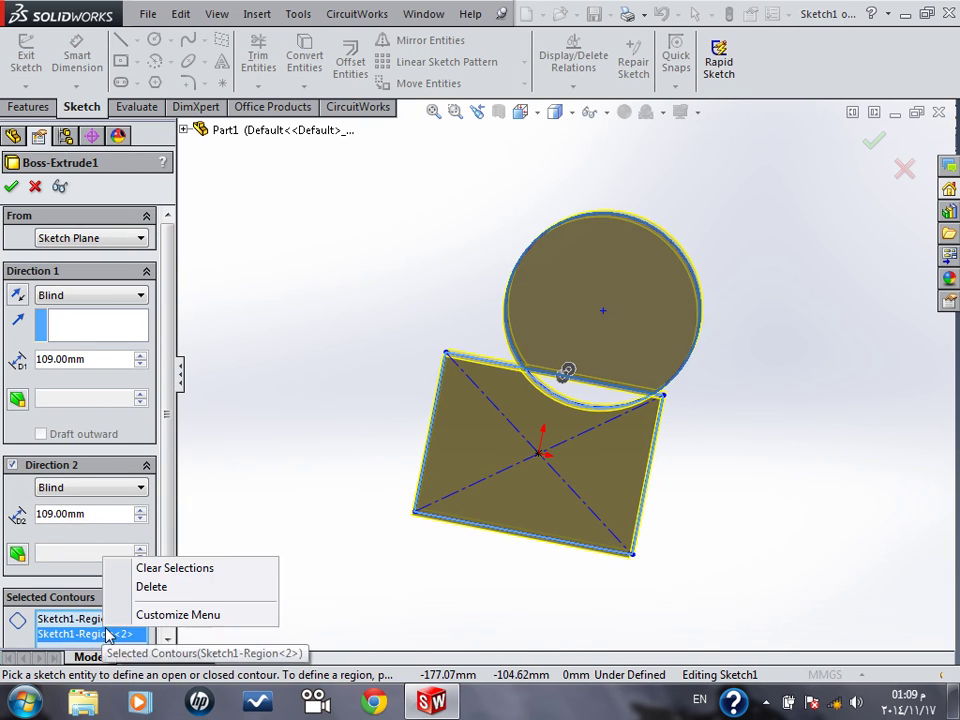
left_click(150, 568)
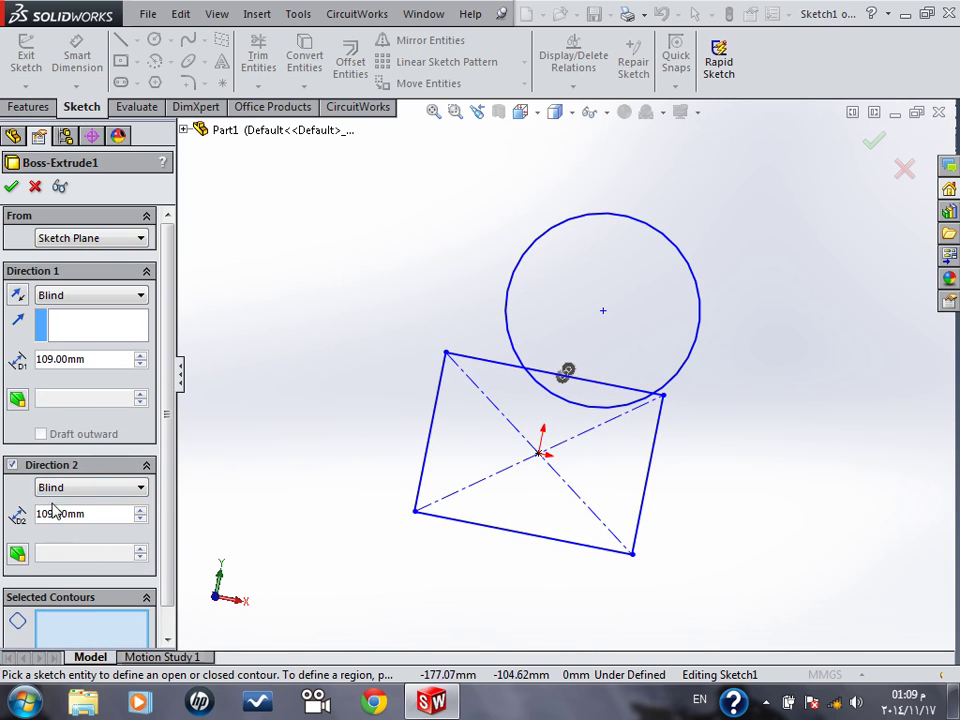
scroll(170, 500, "down", 2)
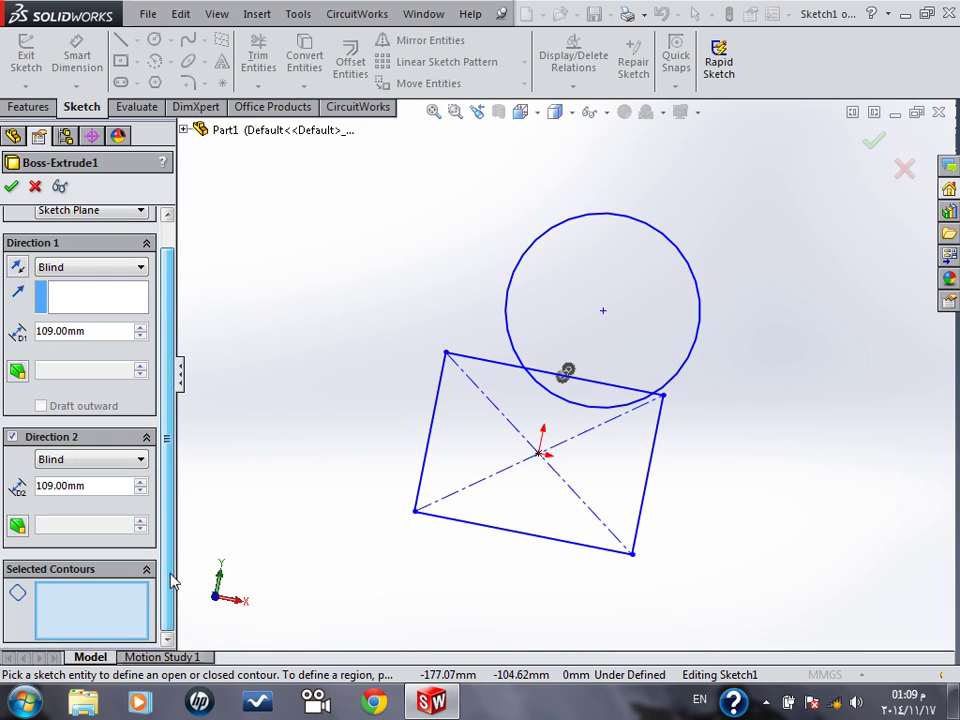
- Try the rectangle and circle regions with a 2906 mm first direction and no second direction, and cancel the edit
left_click(510, 457)
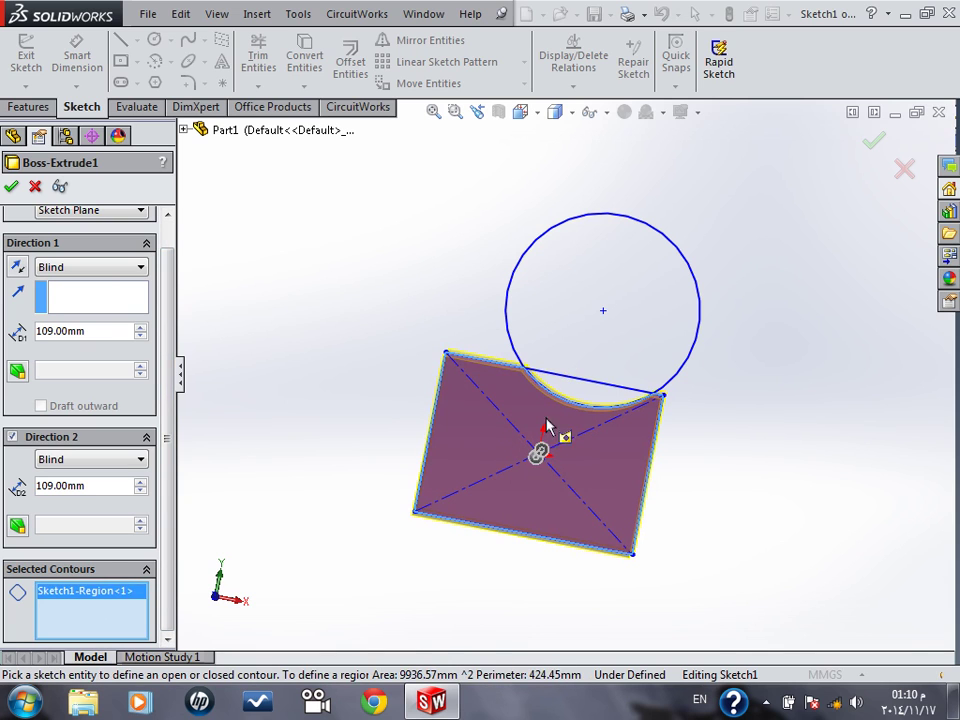
left_click(589, 338)
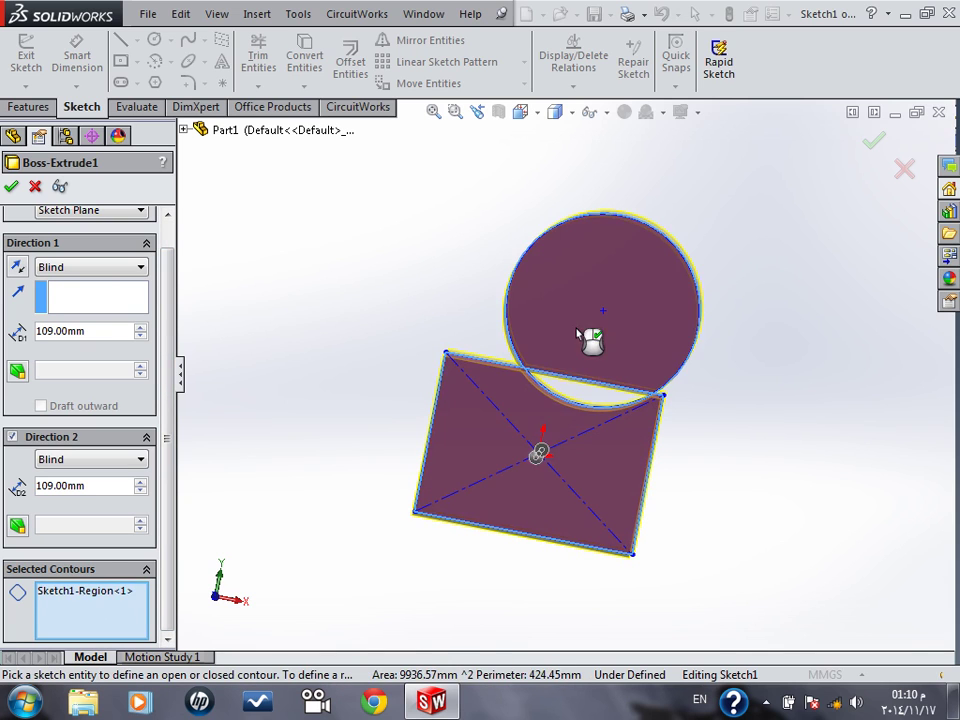
left_click_drag(568, 371, 508, 476)
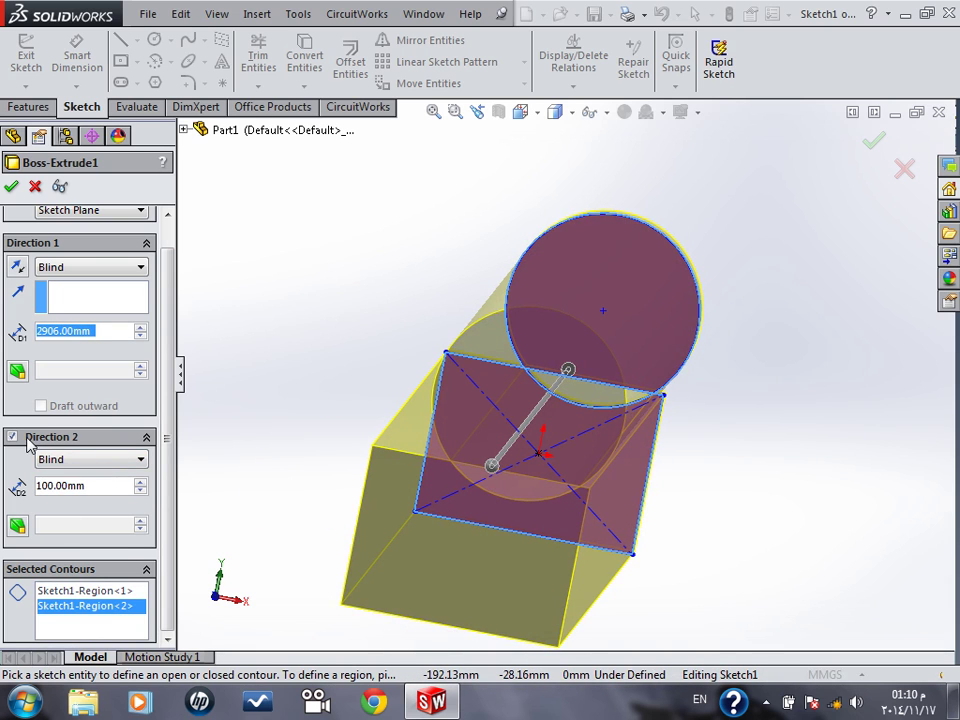
left_click(12, 438)
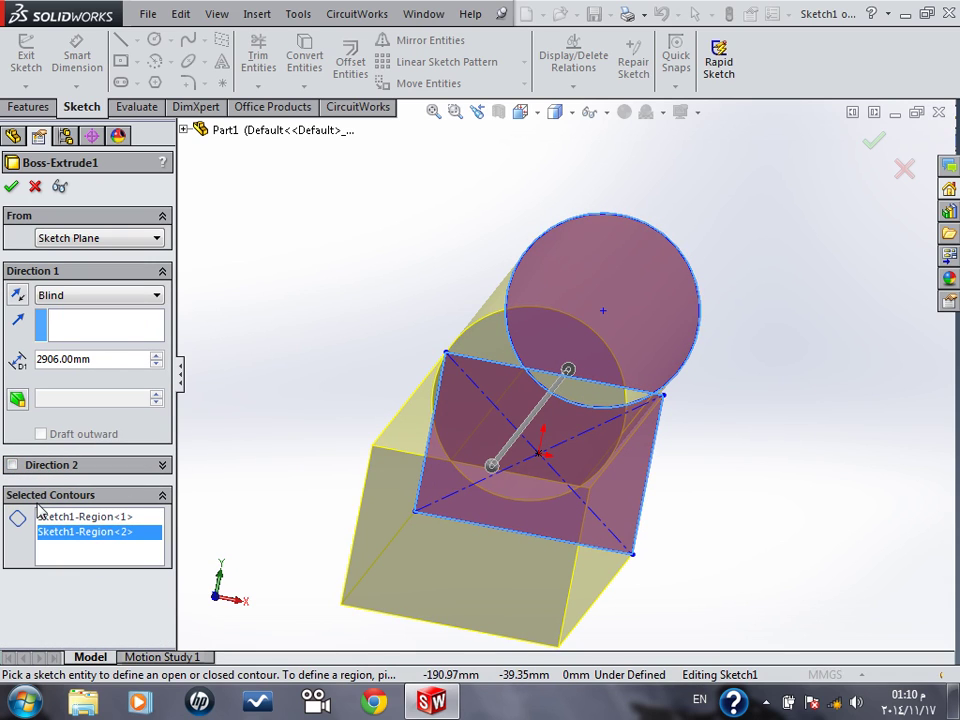
left_click(11, 186)
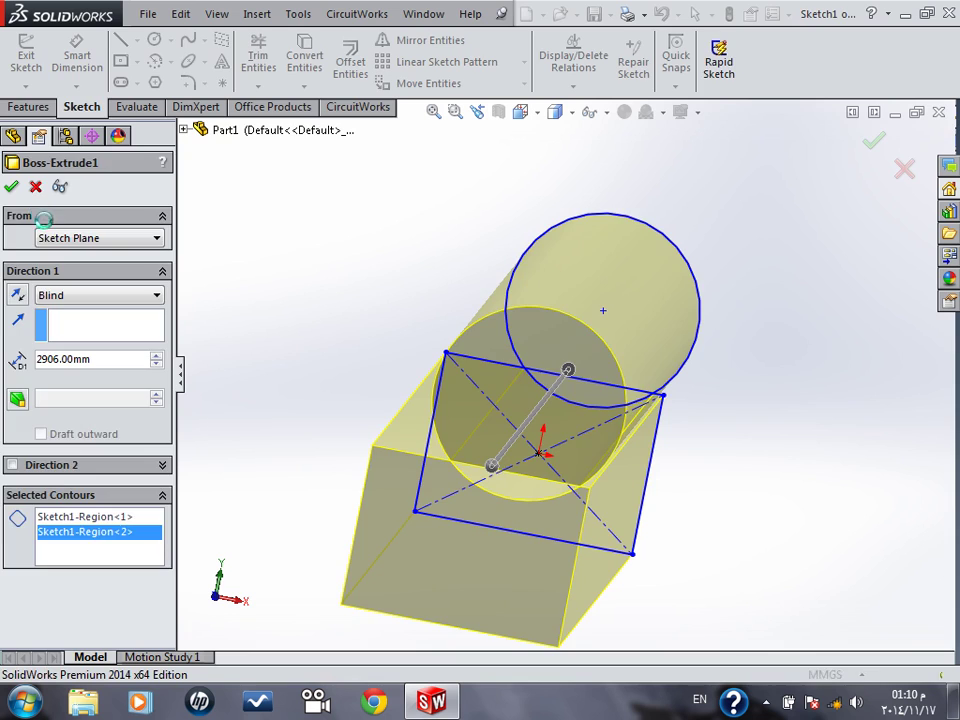
- Reopen the boss extrusion for editing and delete both regions from its selected contours
left_click(70, 362)
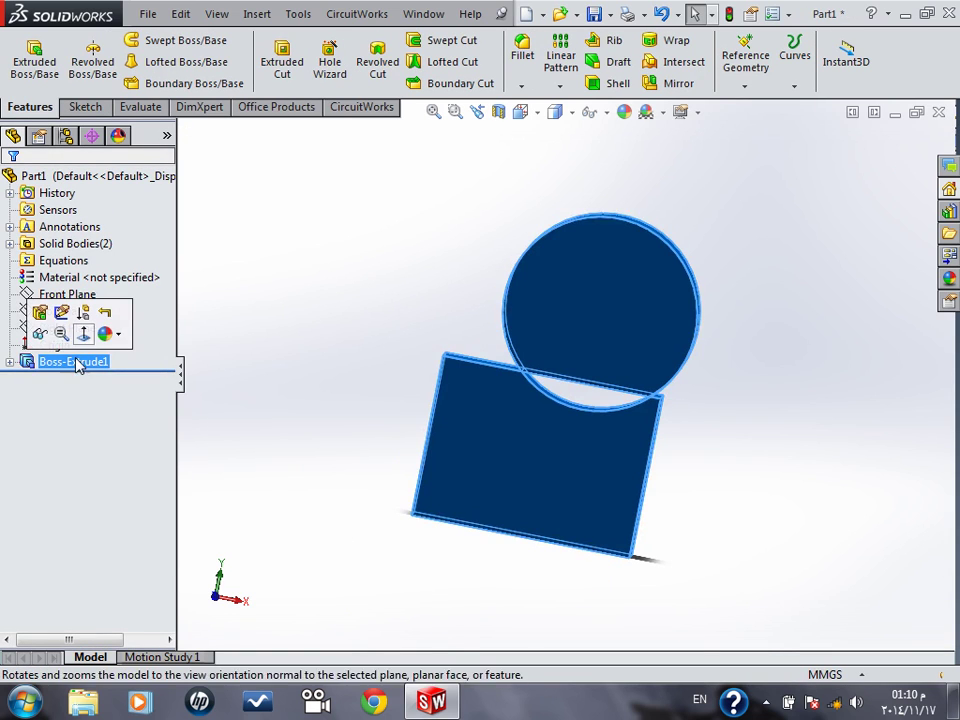
left_click(40, 316)
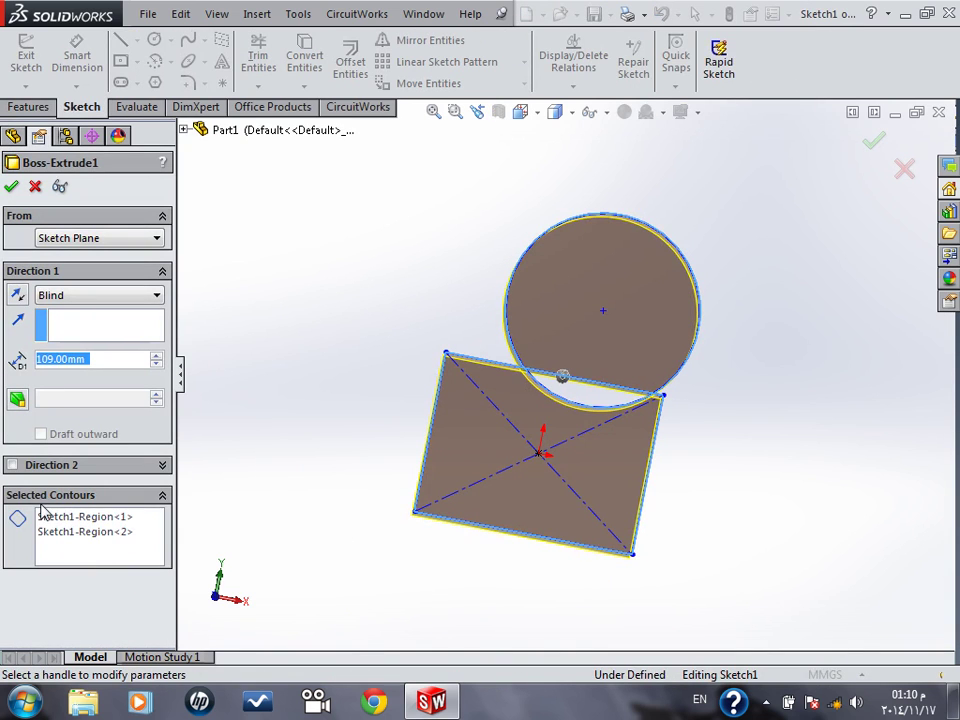
left_click(58, 532)
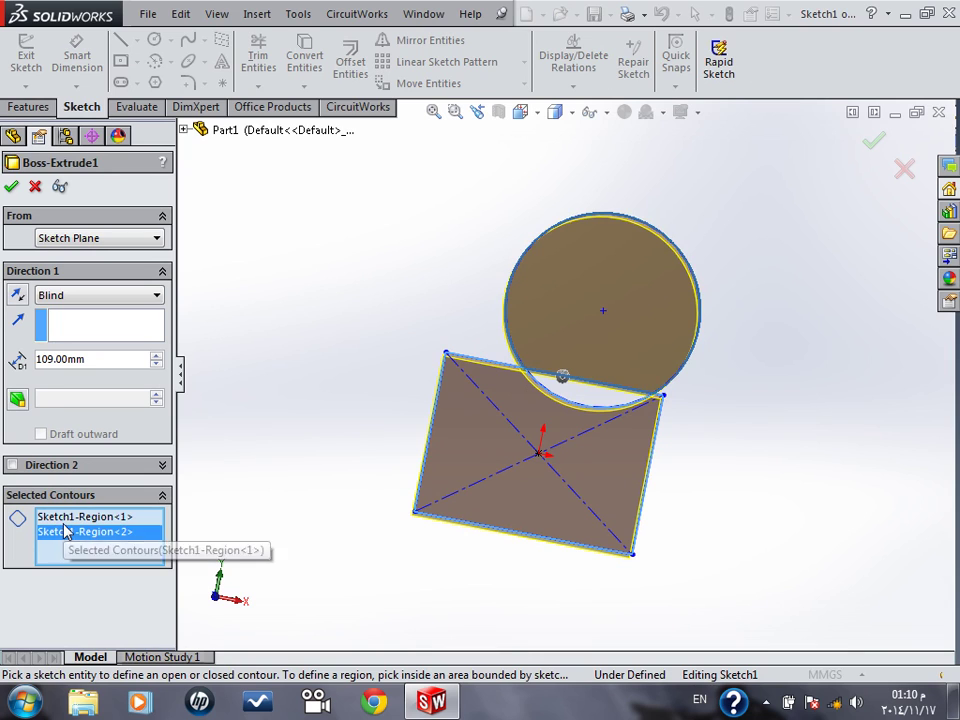
left_click(70, 516)
key("Delete")
left_click(76, 517)
key("Delete")
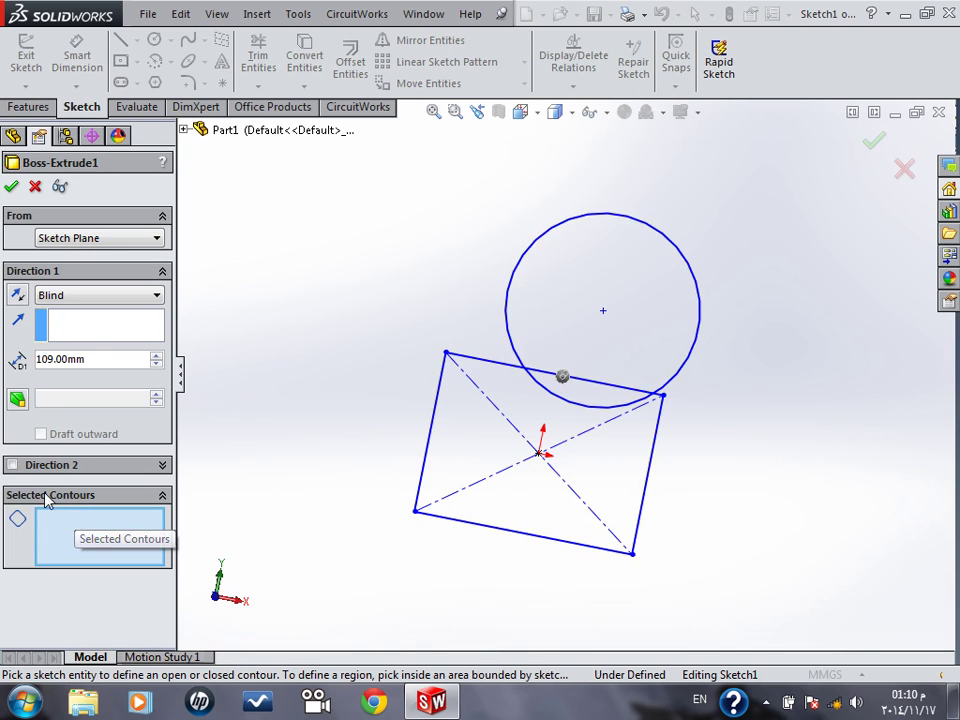
- Stretch the extrusion's first direction to 2070 mm and make the contour selection available again
left_click(86, 495)
left_click_drag(574, 386, 369, 495)
middle_click_drag(369, 495, 348, 495)
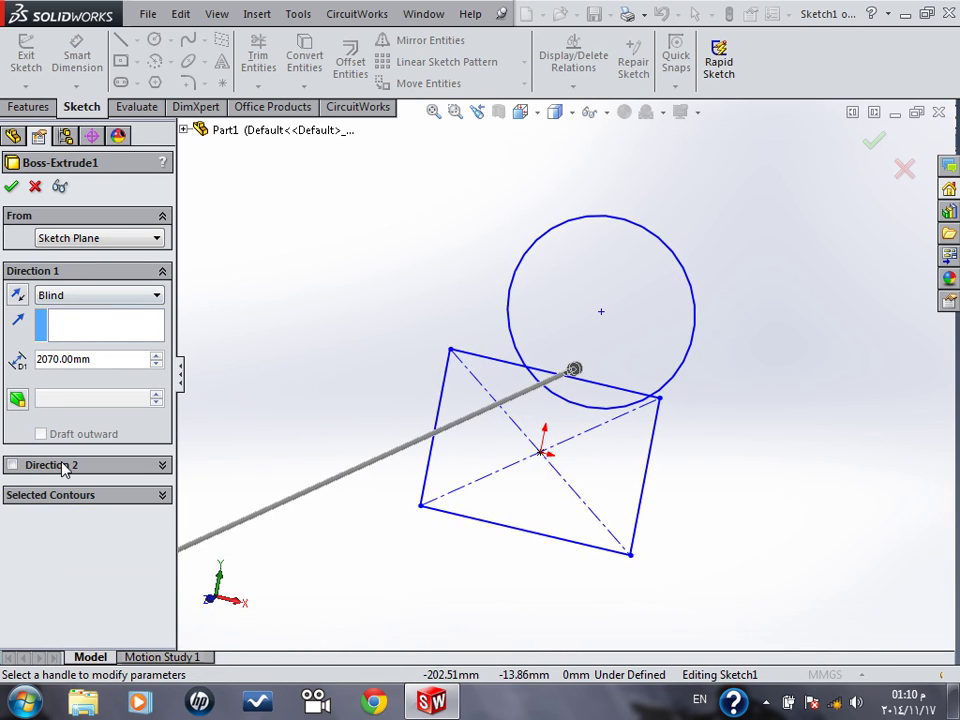
left_click(20, 497)
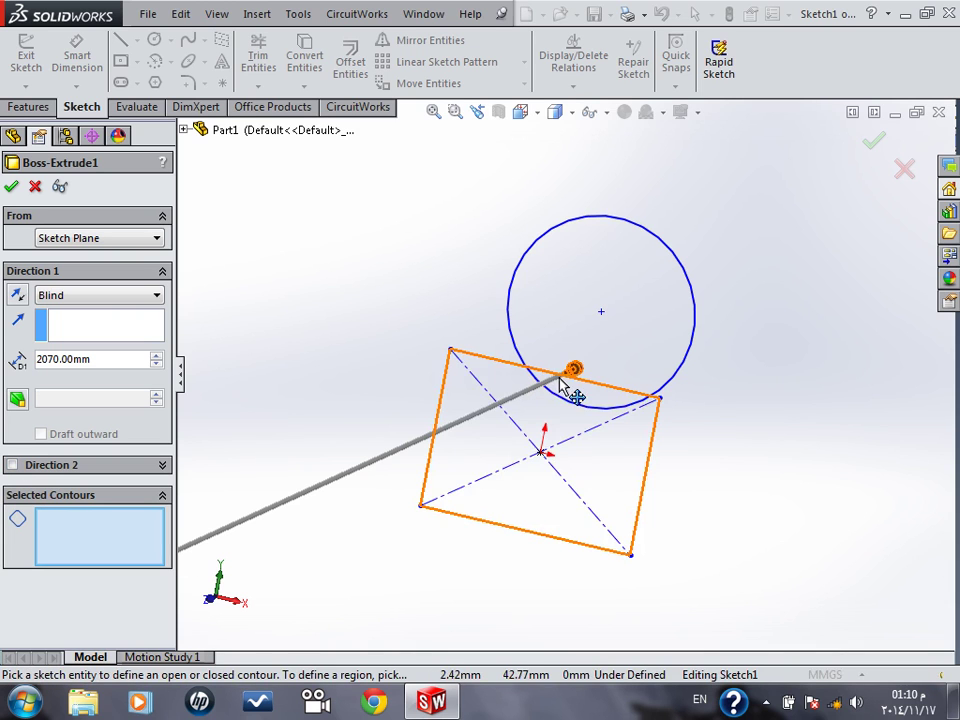
- Select the circle and rectangle regions, without their overlap, as extrusion contours, finish the edit, and show the part in isometric view
left_click(583, 337)
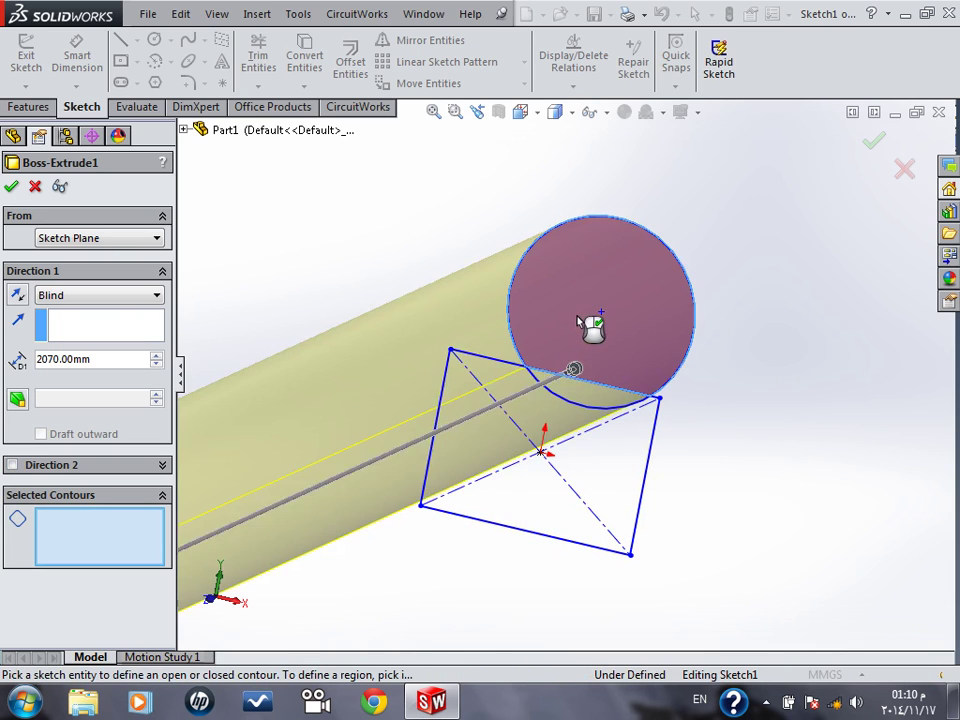
left_click(532, 460)
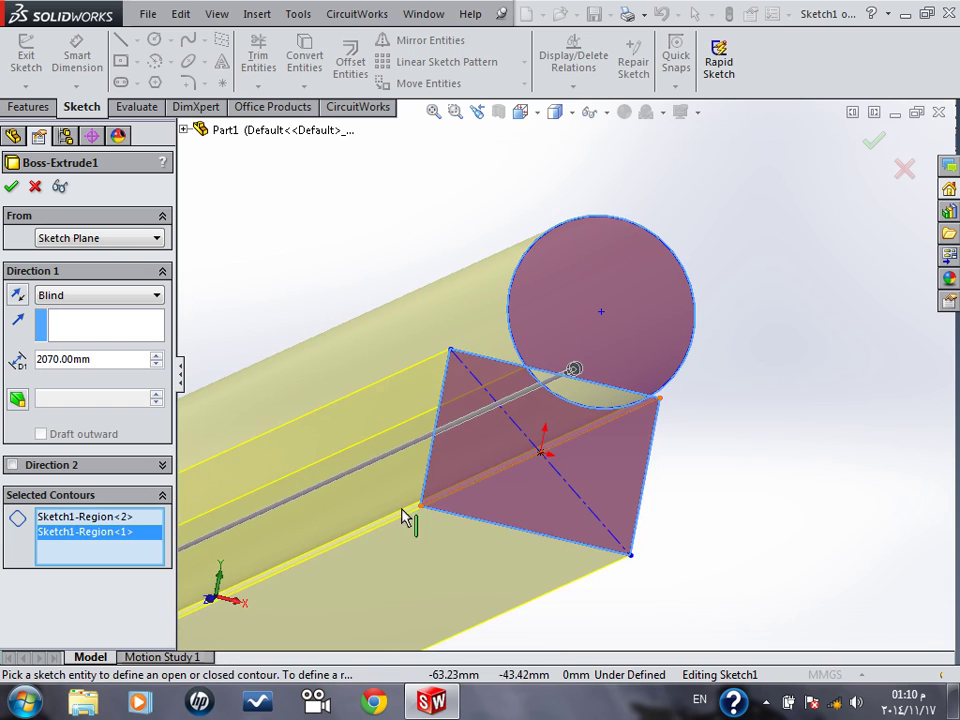
left_click(11, 186)
middle_click_drag(658, 519, 631, 472)
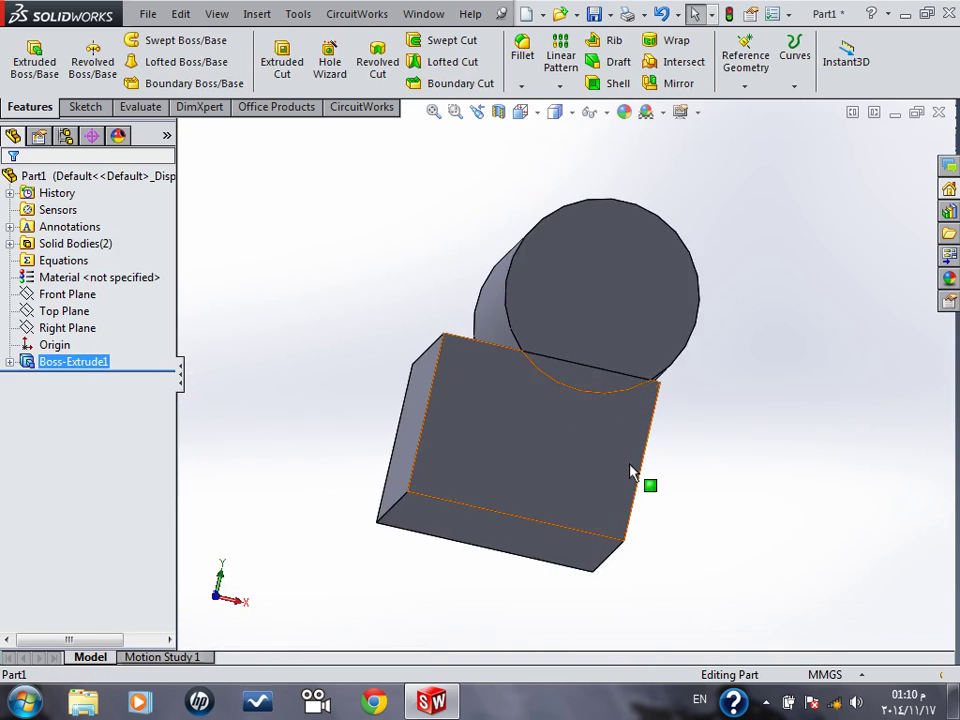
scroll(630, 472, "down", 2)
scroll(621, 467, "up", 4)
key("space")
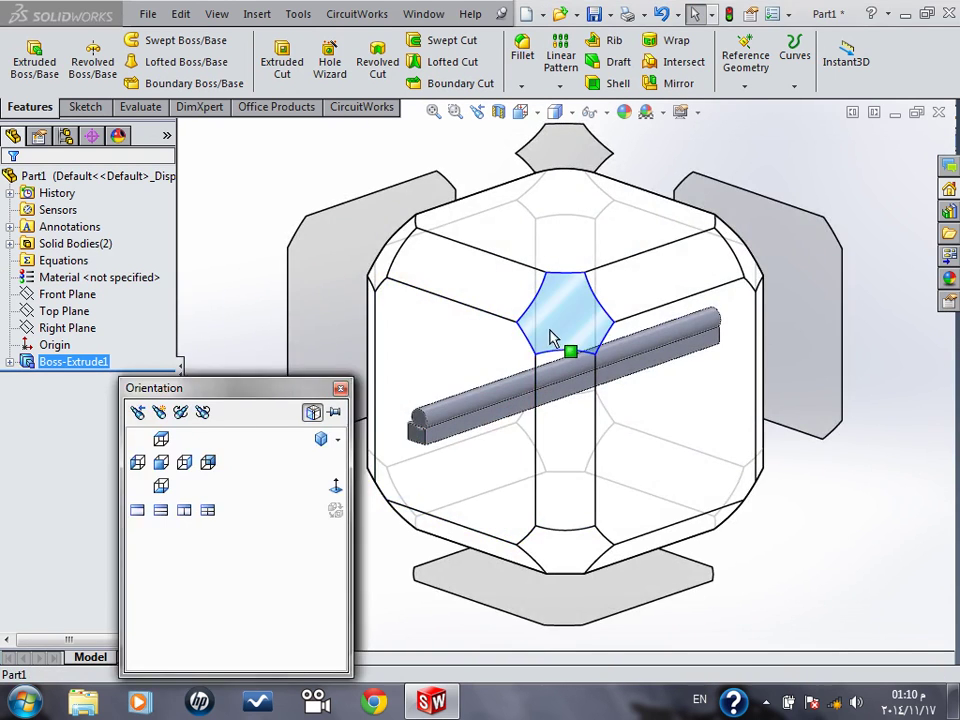
left_click(563, 338)
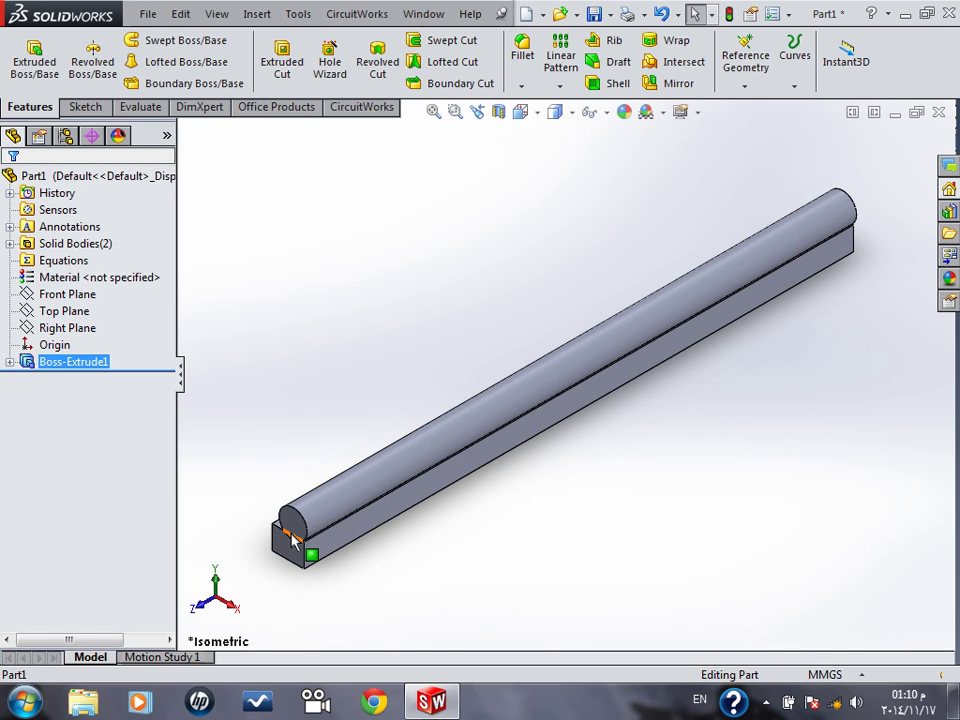
- Sketch a center rectangle about 30 by 21 mm on the rectangular body's front face, centred about 35 mm left of the origin
key("space")
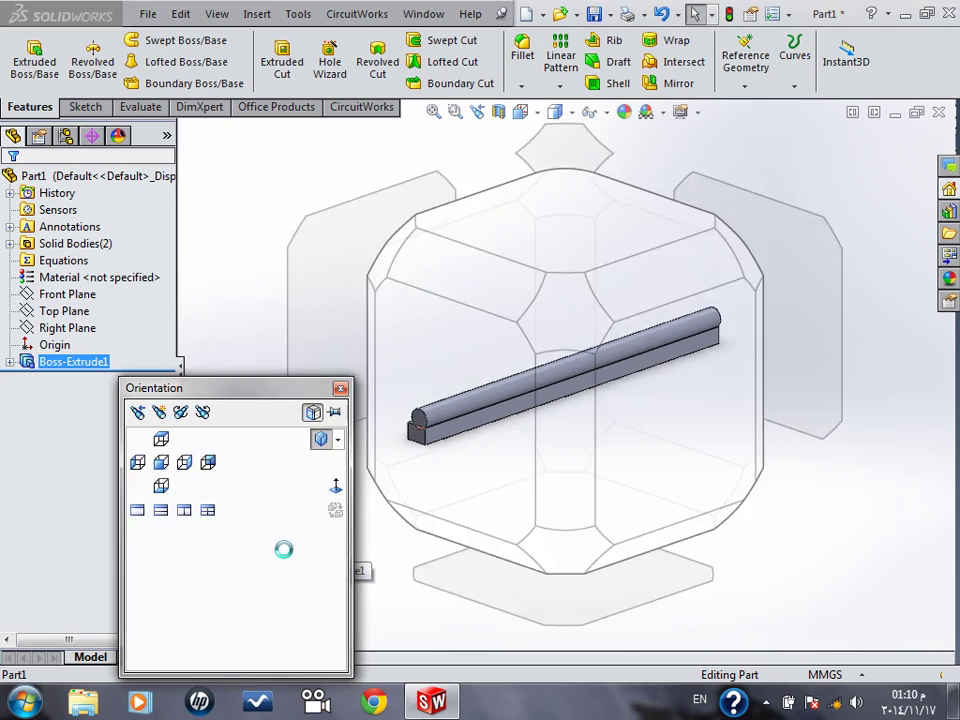
key("ctrl+1")
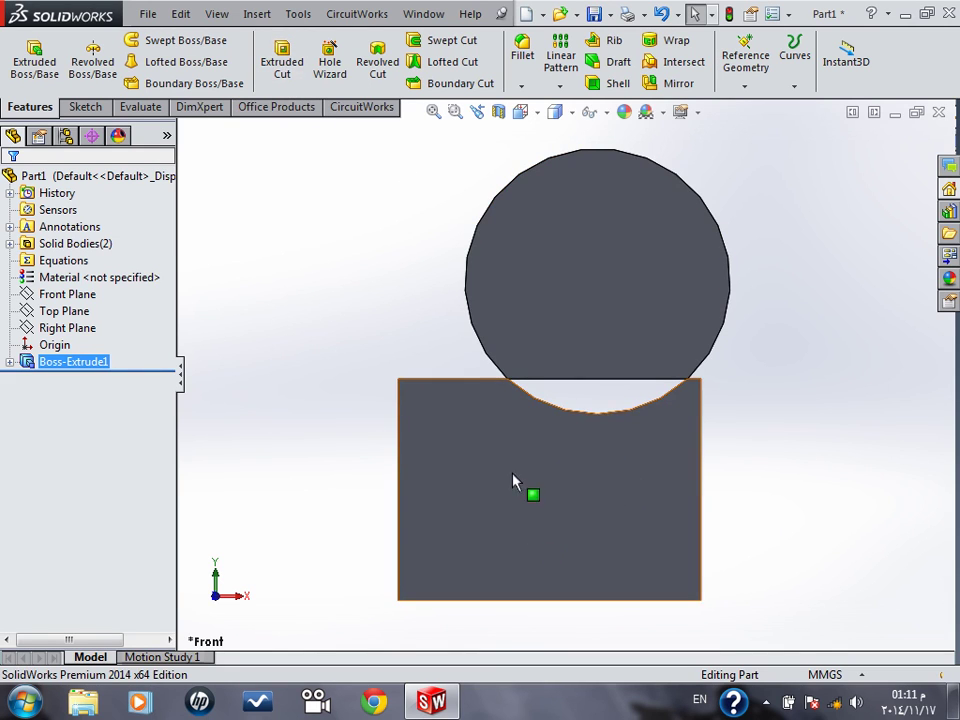
left_click(88, 109)
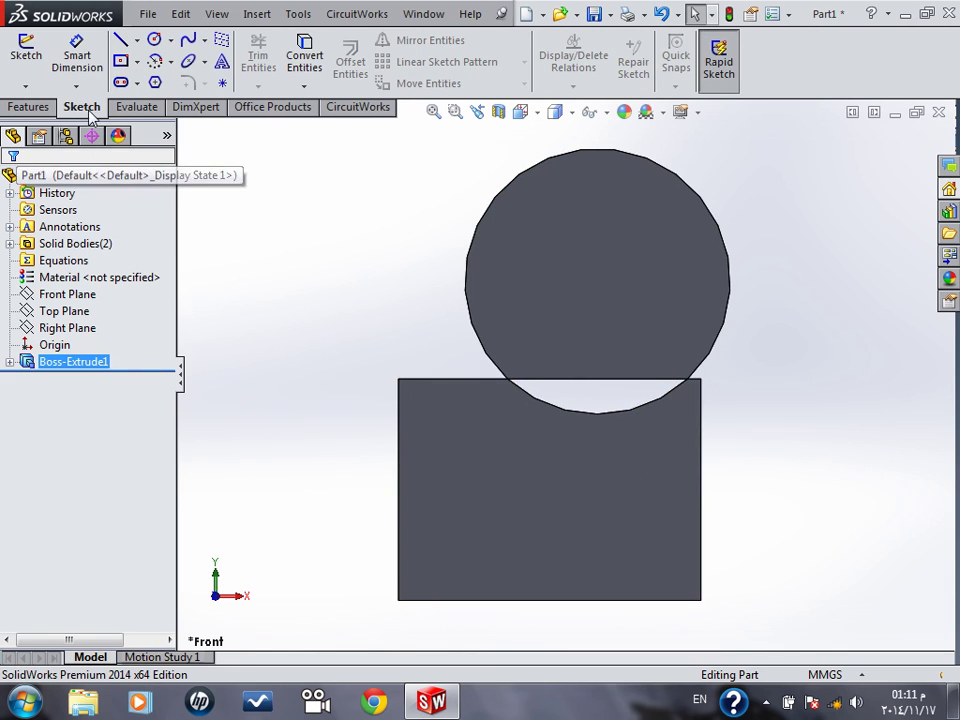
left_click(26, 50)
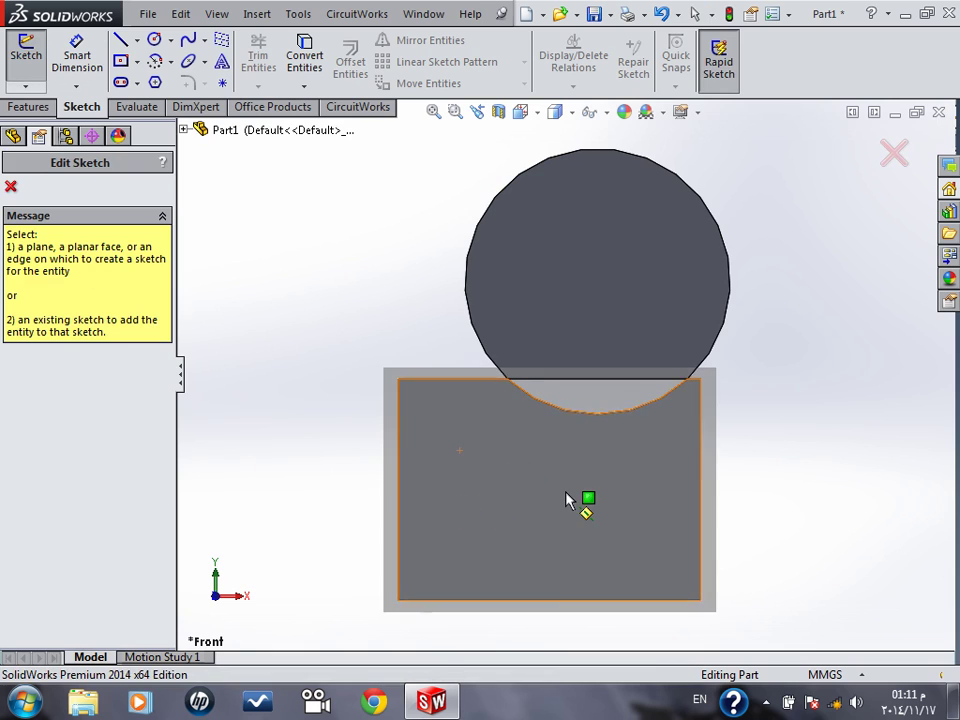
left_click(566, 500)
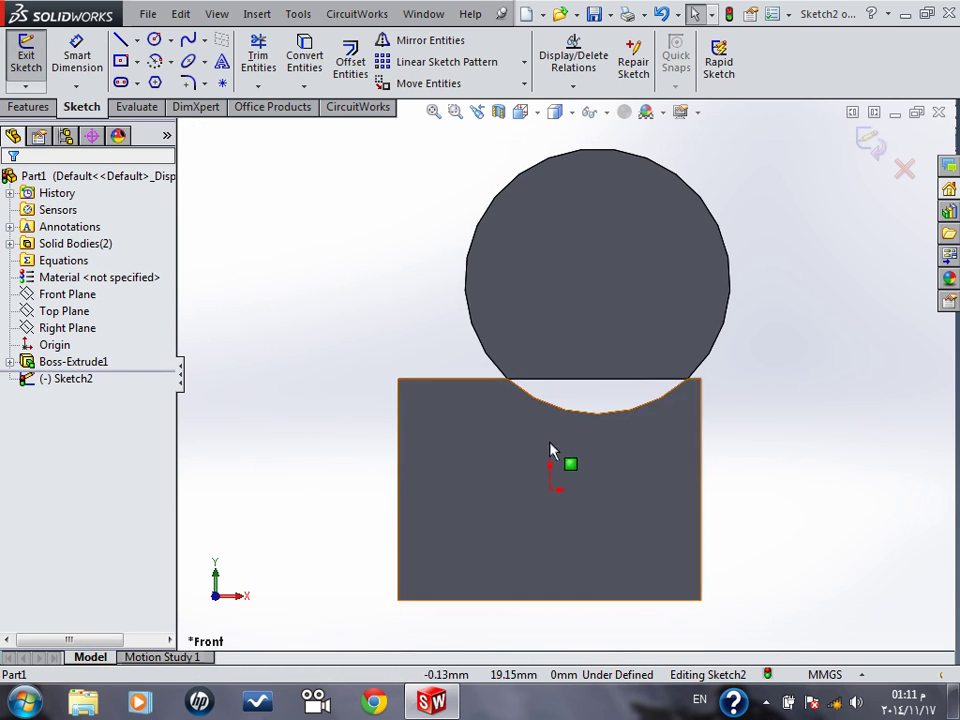
left_click(121, 62)
left_click(462, 490)
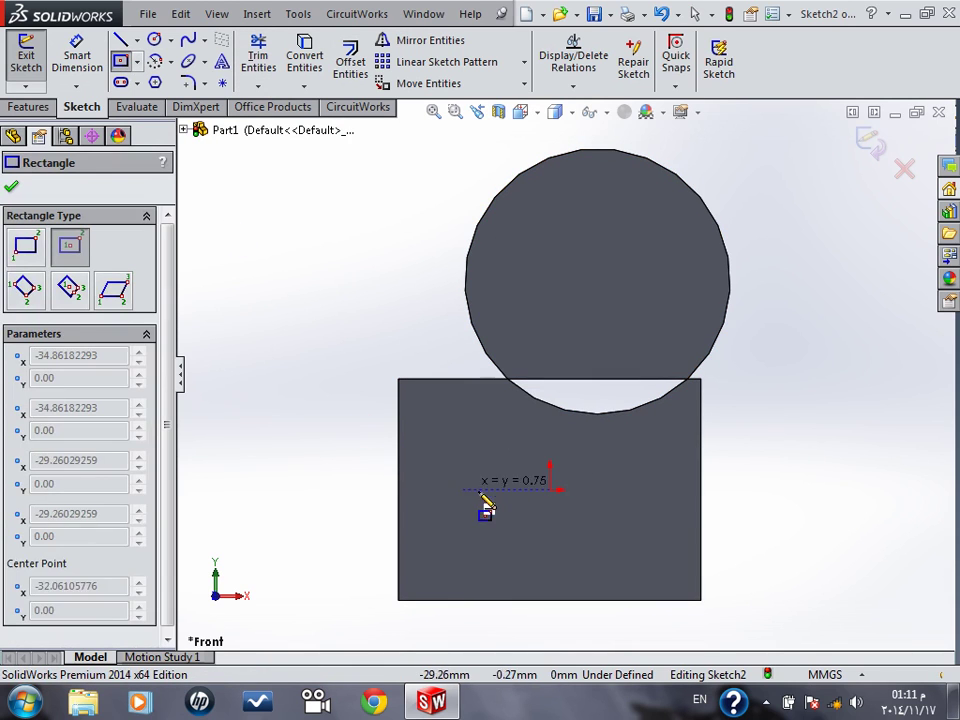
left_click(500, 515)
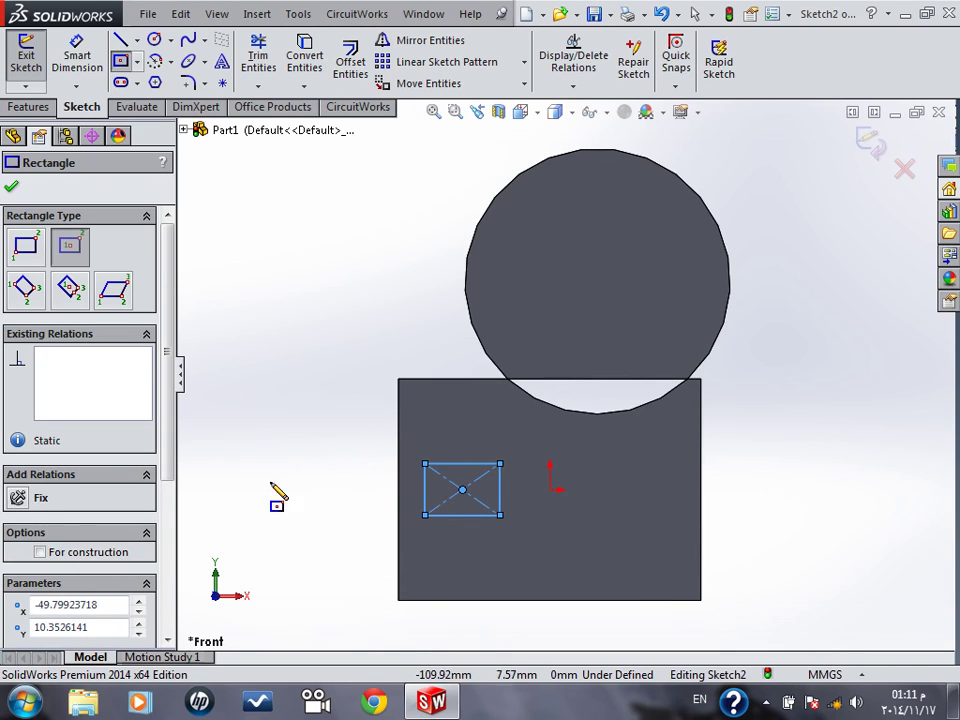
left_click(11, 138)
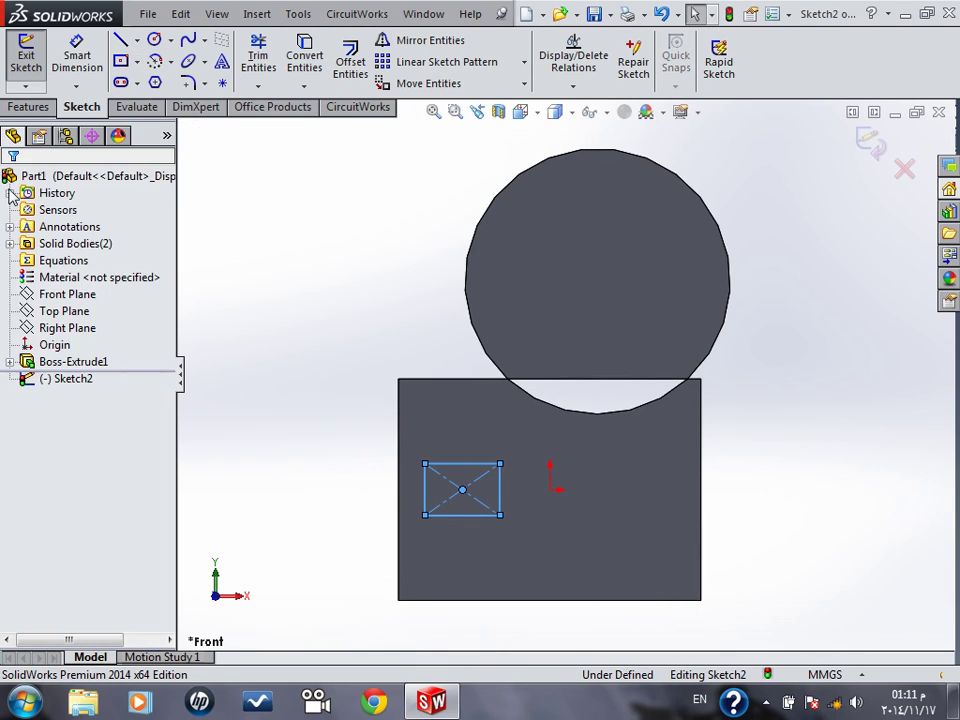
- Cut-extrude the small rectangle with a Through All end condition, keeping the cut directed into the body
left_click(29, 107)
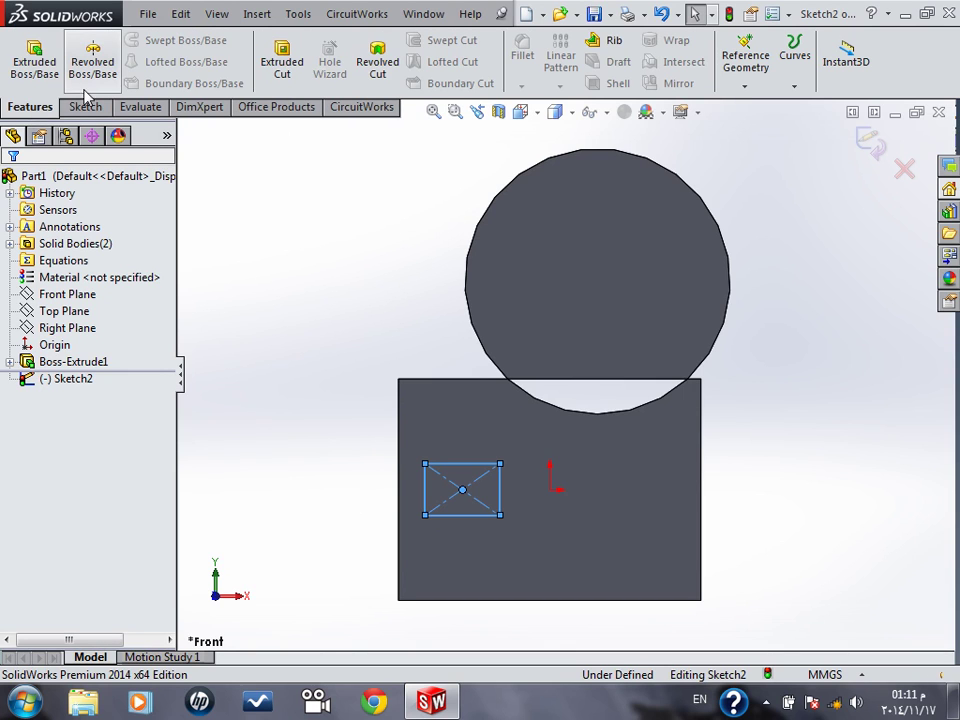
left_click(281, 68)
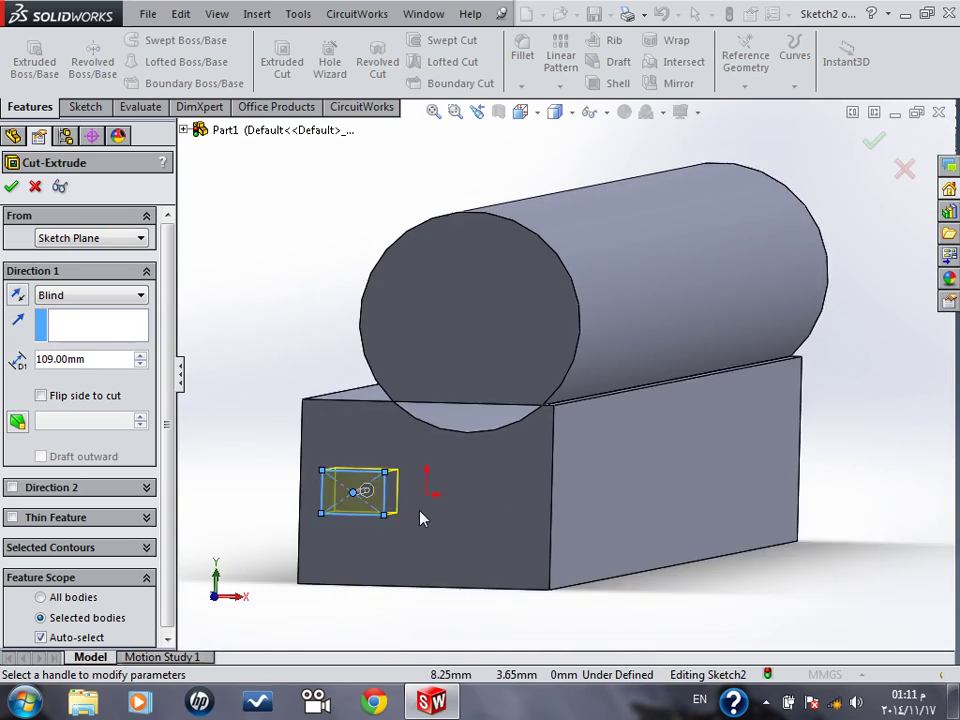
scroll(440, 490, "down", 3)
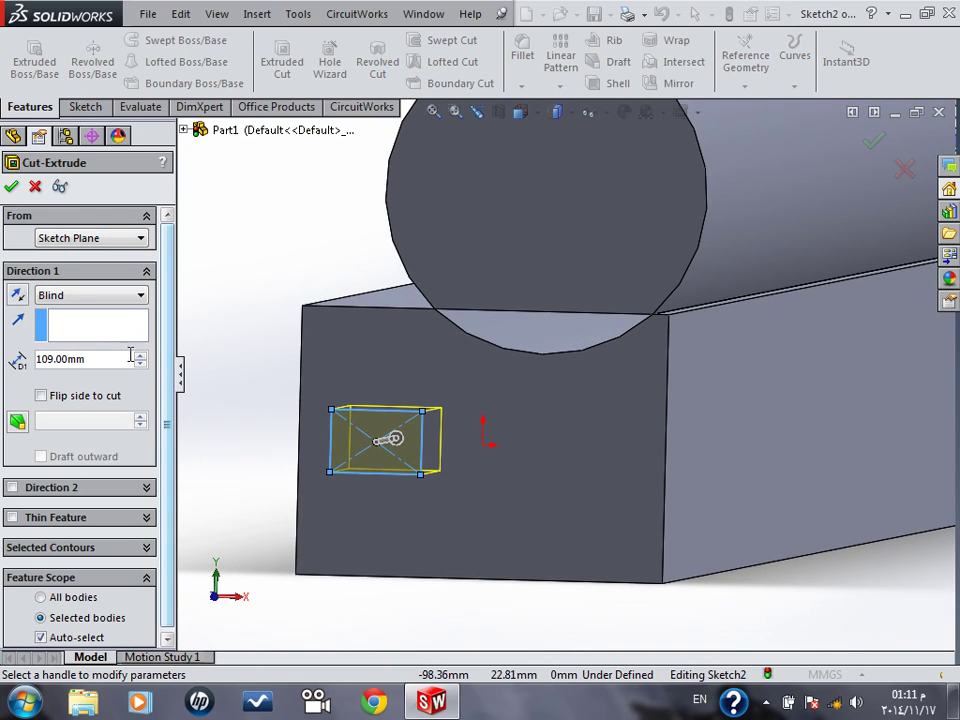
left_click(20, 298)
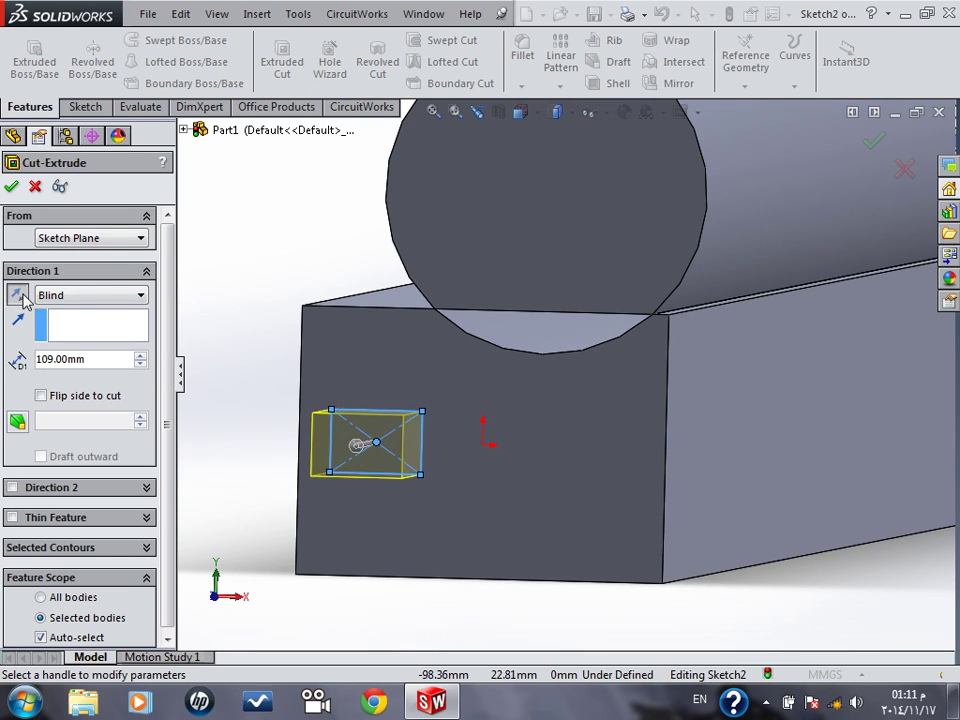
left_click(22, 299)
left_click(71, 305)
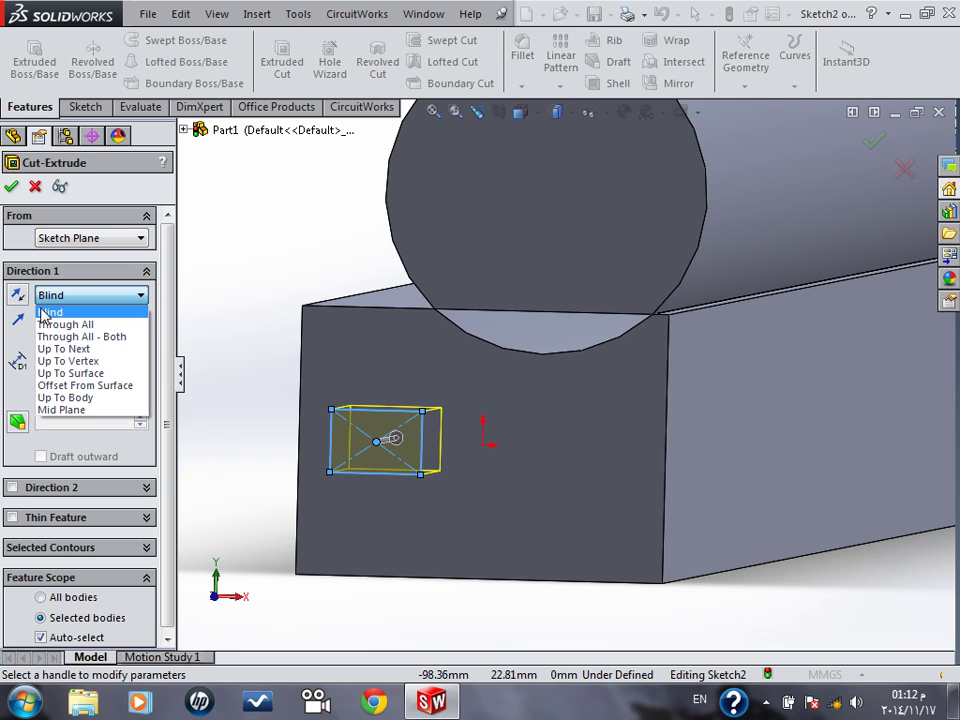
left_click(64, 324)
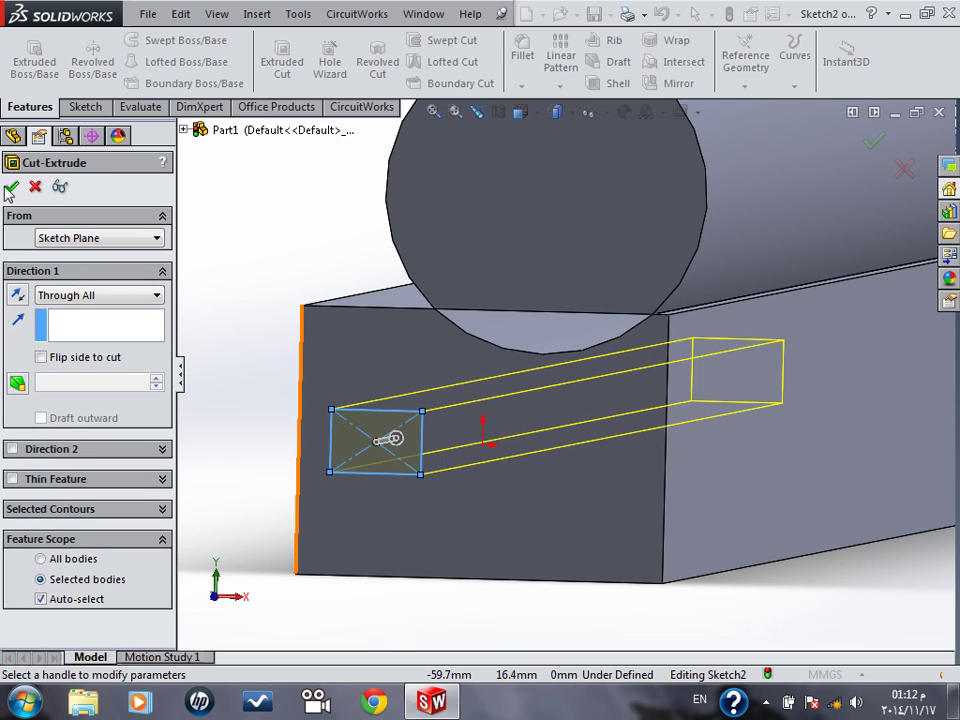
left_click(11, 188)
- Turn on the display of origins and temporary axes for the part
middle_click_drag(368, 476, 646, 441)
scroll(352, 490, "up", 5)
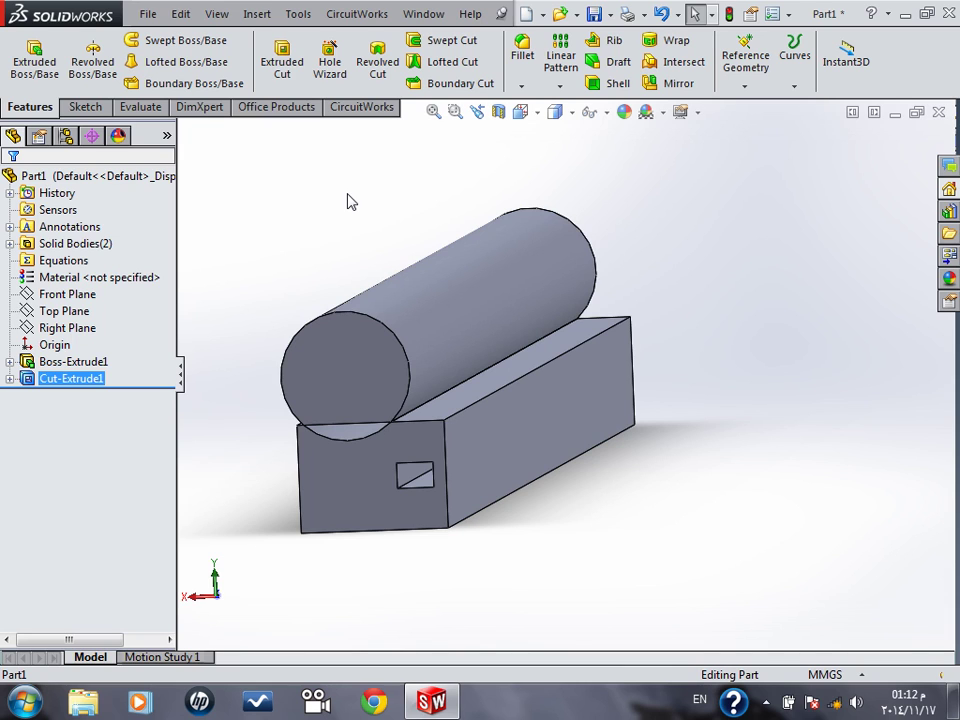
left_click(606, 112)
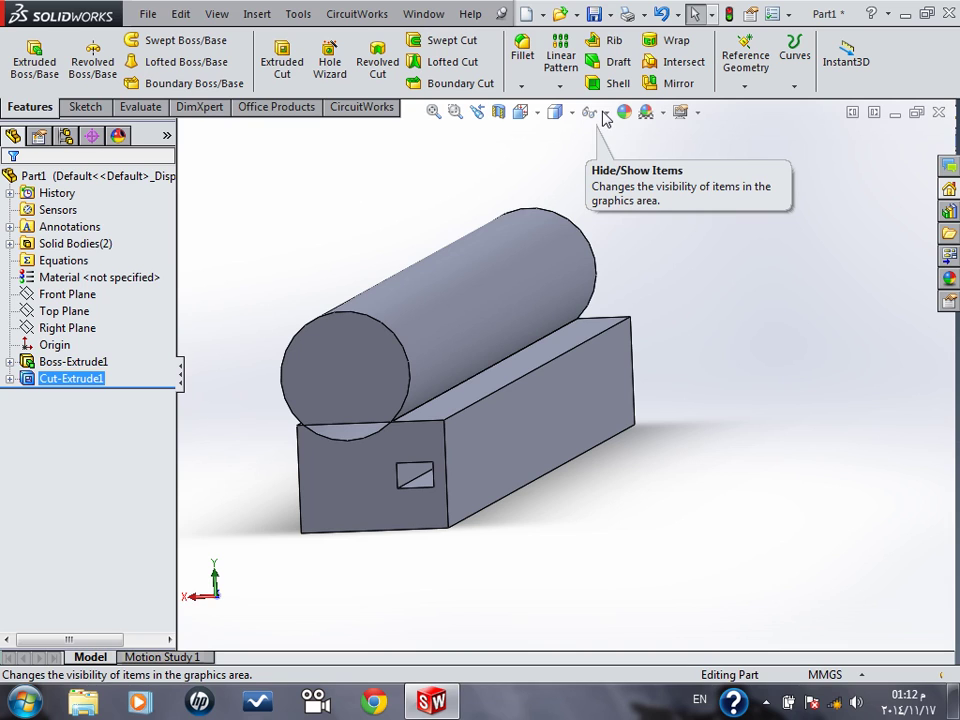
left_click(604, 113)
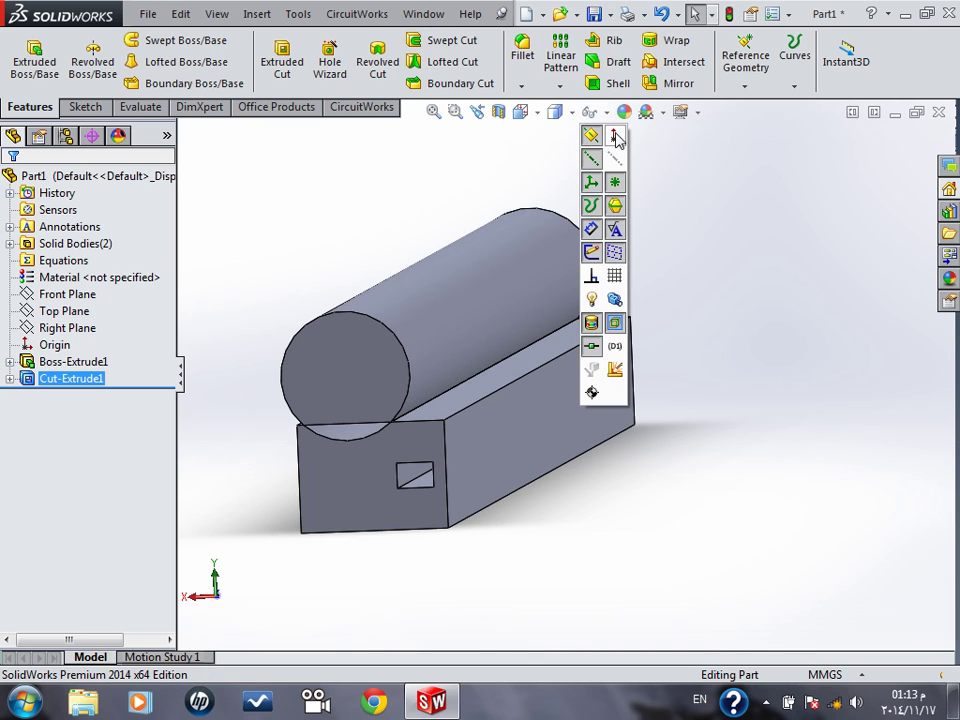
left_click(616, 140)
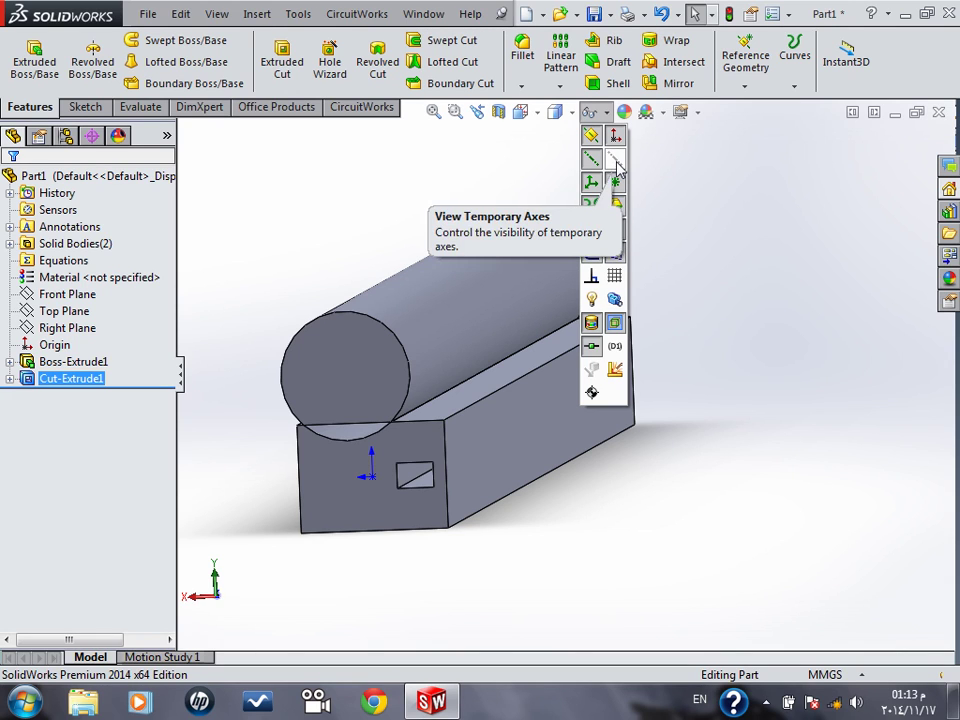
left_click(616, 162)
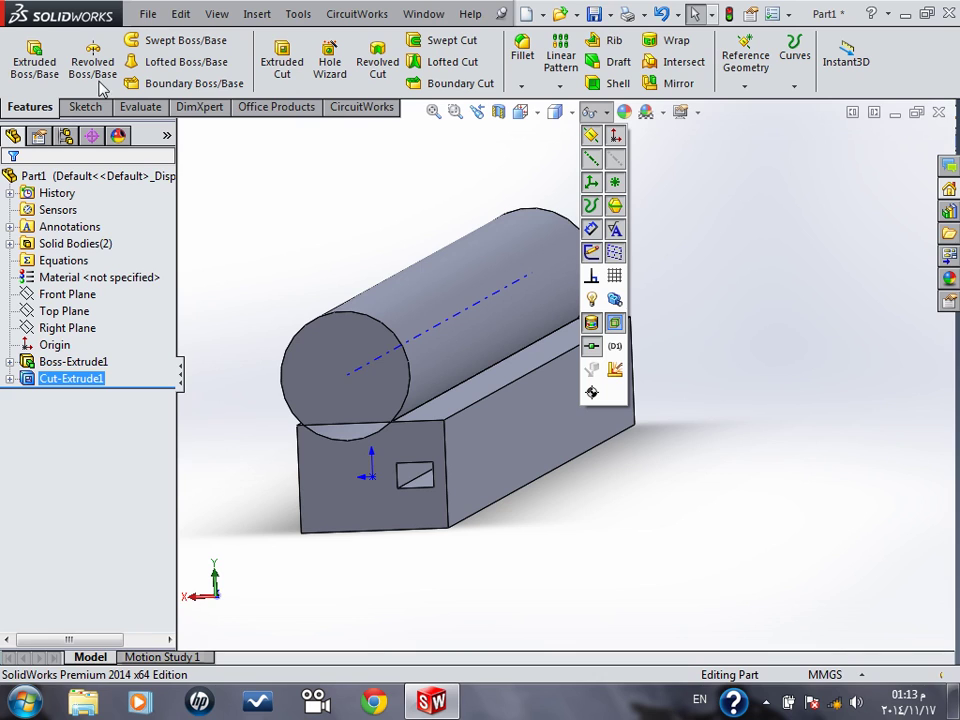
left_click(85, 106)
left_click(137, 42)
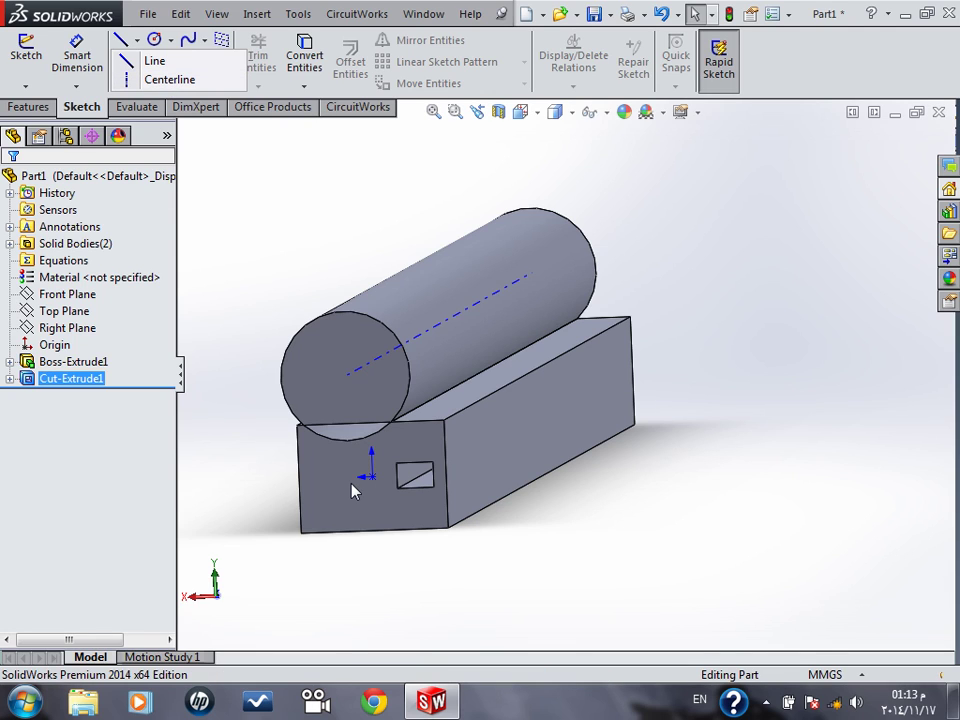
left_click(352, 490)
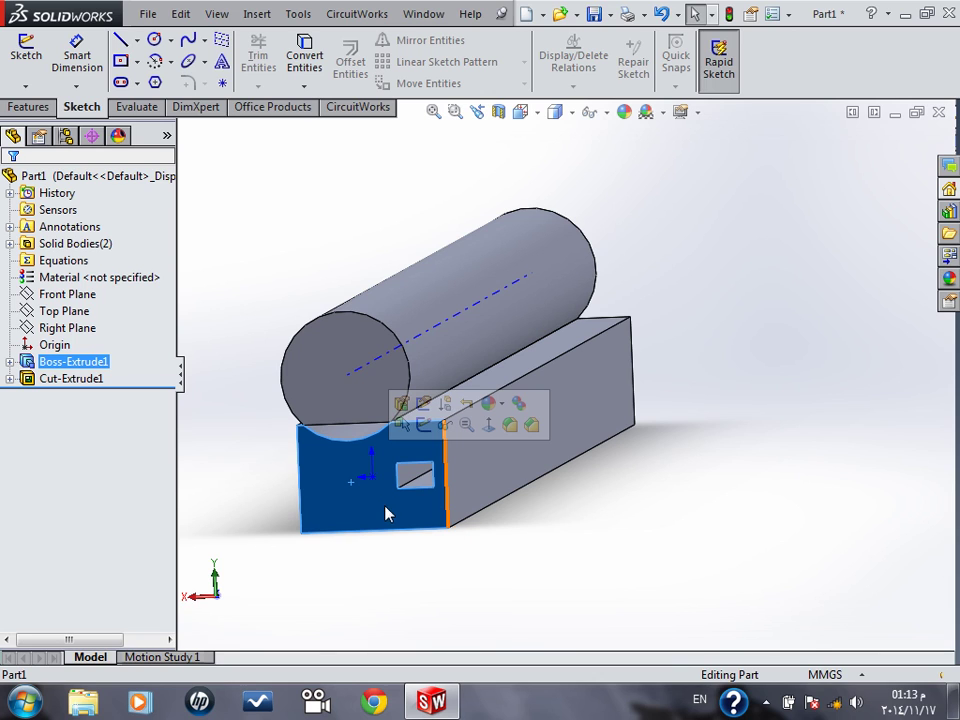
left_click(29, 106)
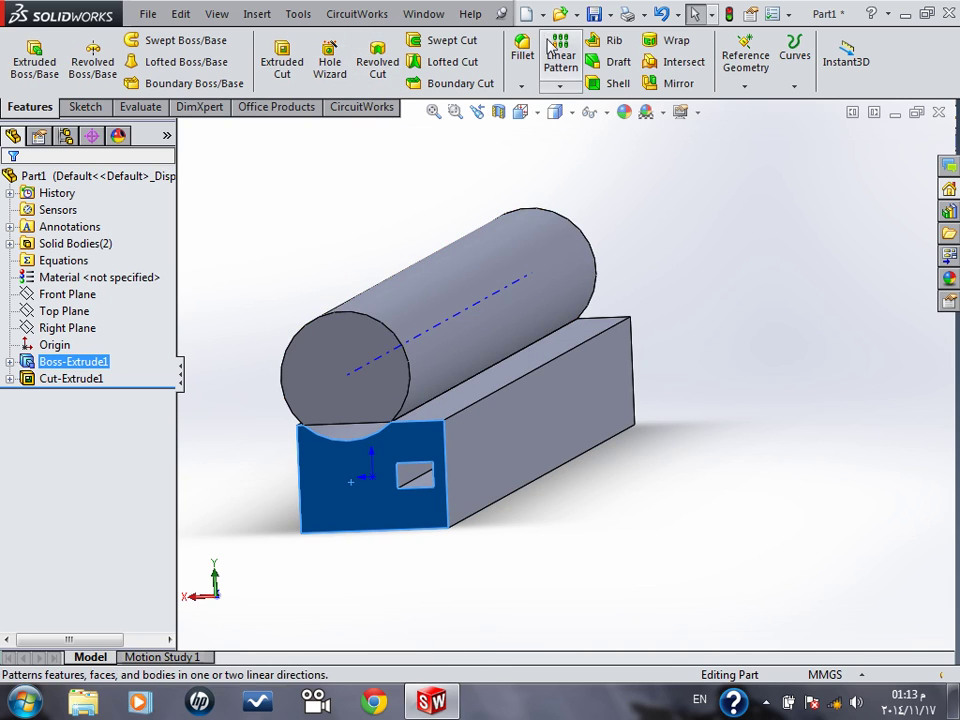
- Try to delete the cut's sketch on its own, and delete the extruded cut feature
left_click(10, 379)
left_click(80, 398)
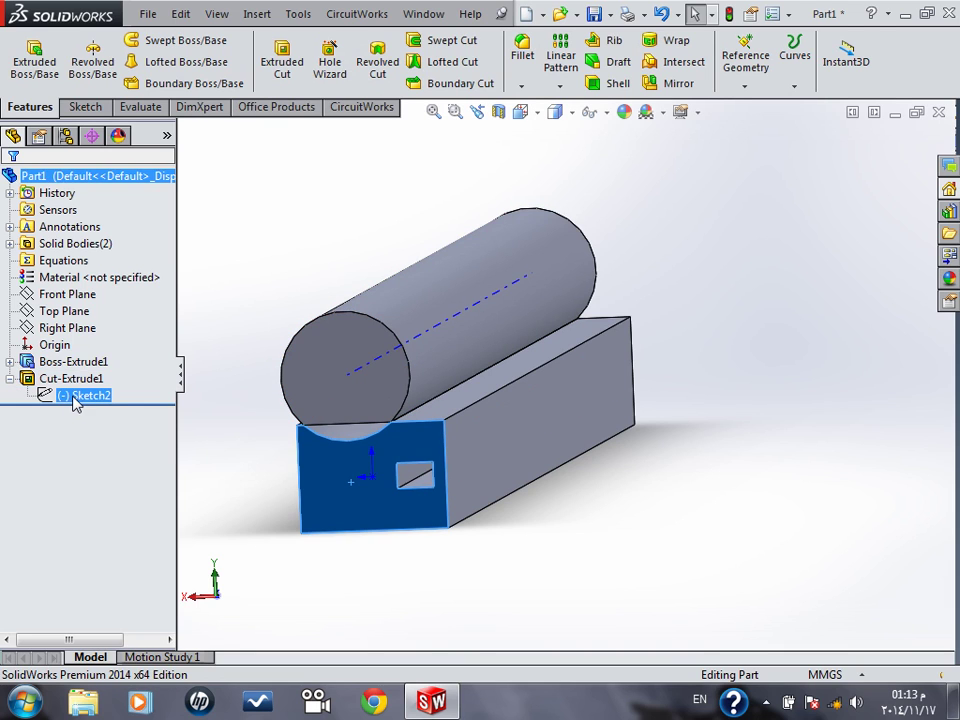
key("Delete")
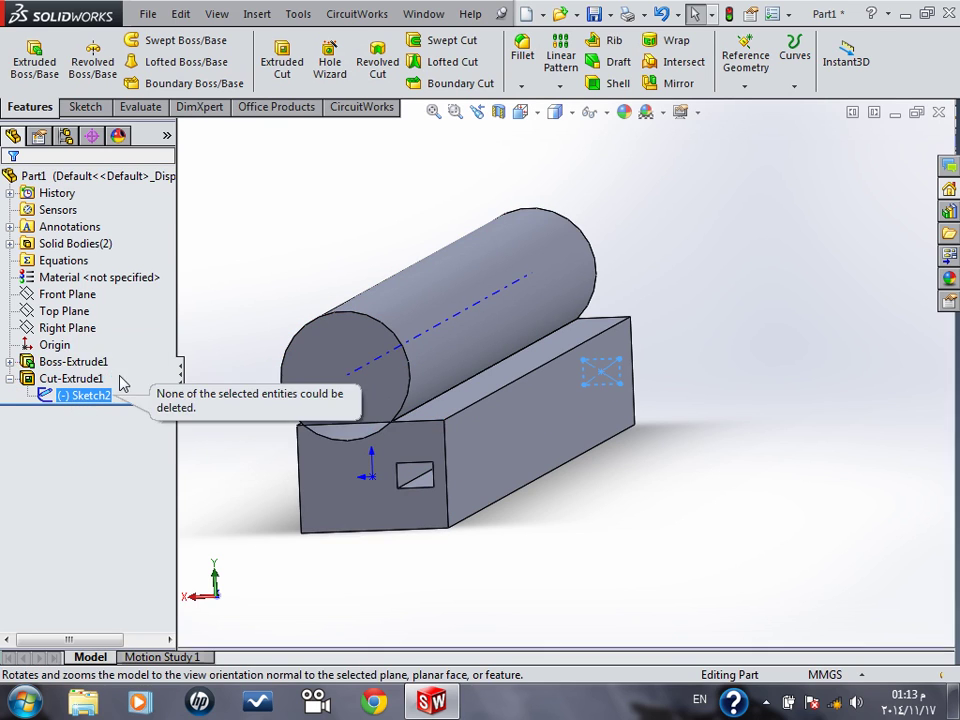
key("Delete")
key("Return")
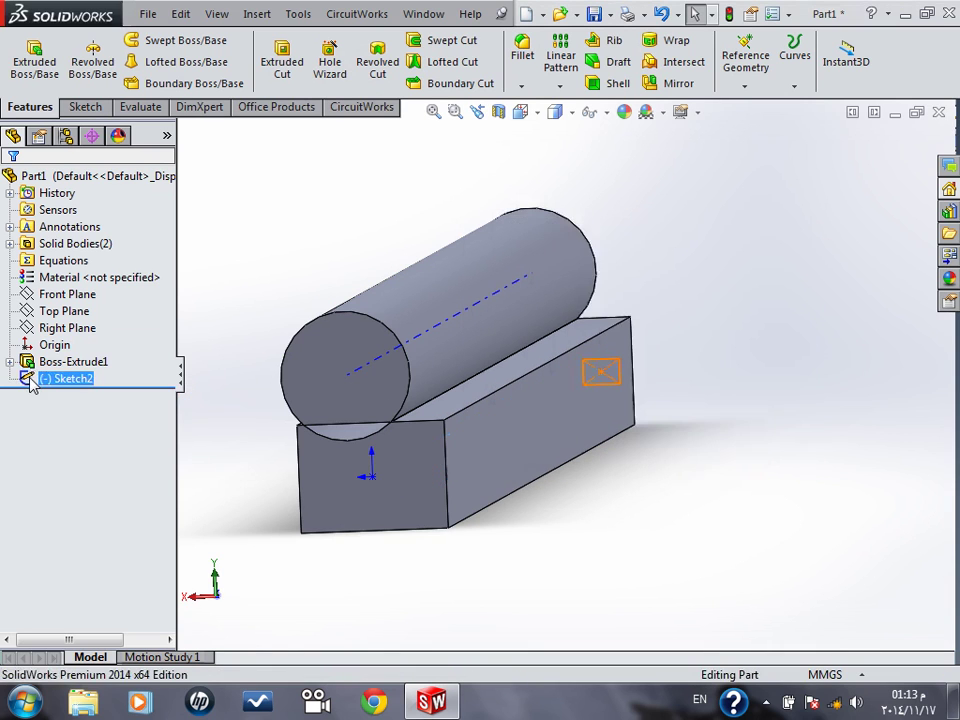
- Delete the boss extrusion and the remaining sketch of the rectangle and circle
left_click(42, 364)
key("Delete")
key("Return")
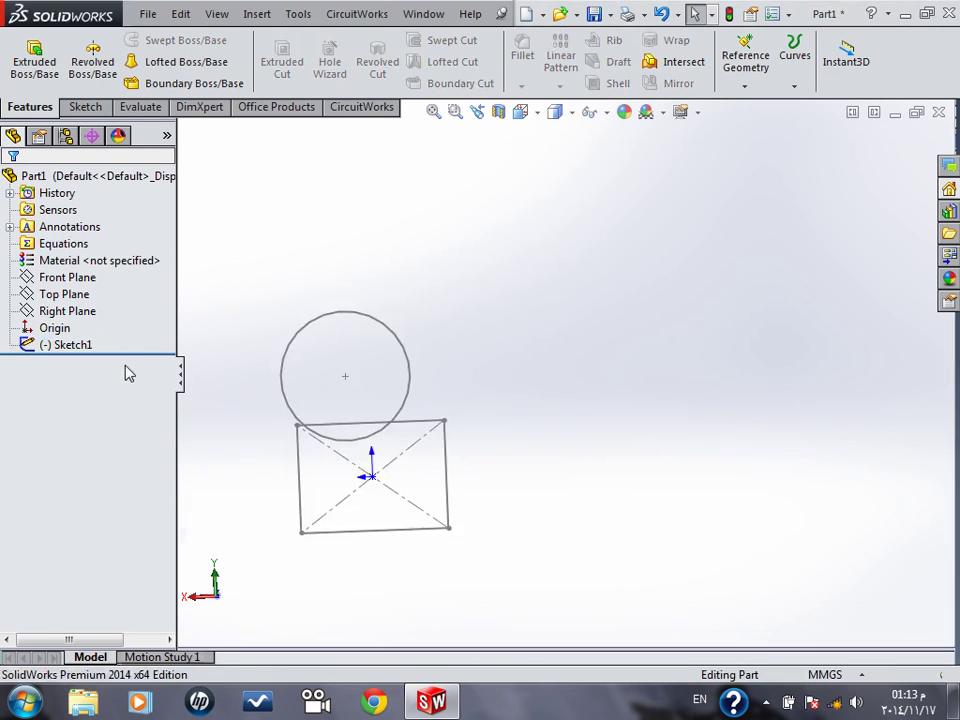
left_click(45, 345)
key("Delete")
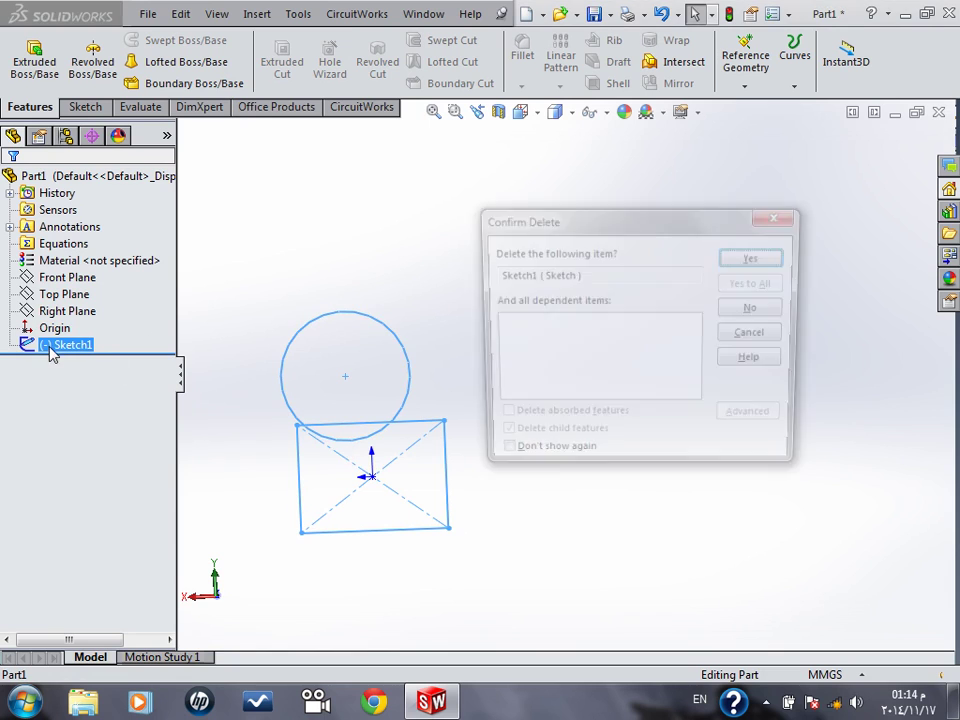
key("Return")
- Select the Front Plane and orient the view normal to it
left_click(62, 277)
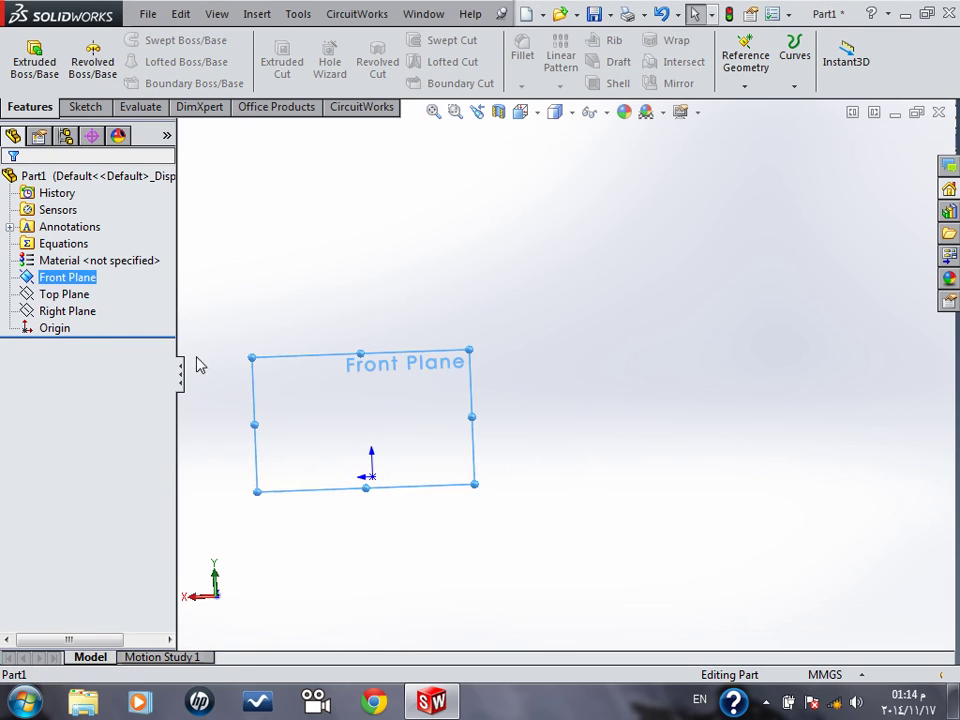
key("space")
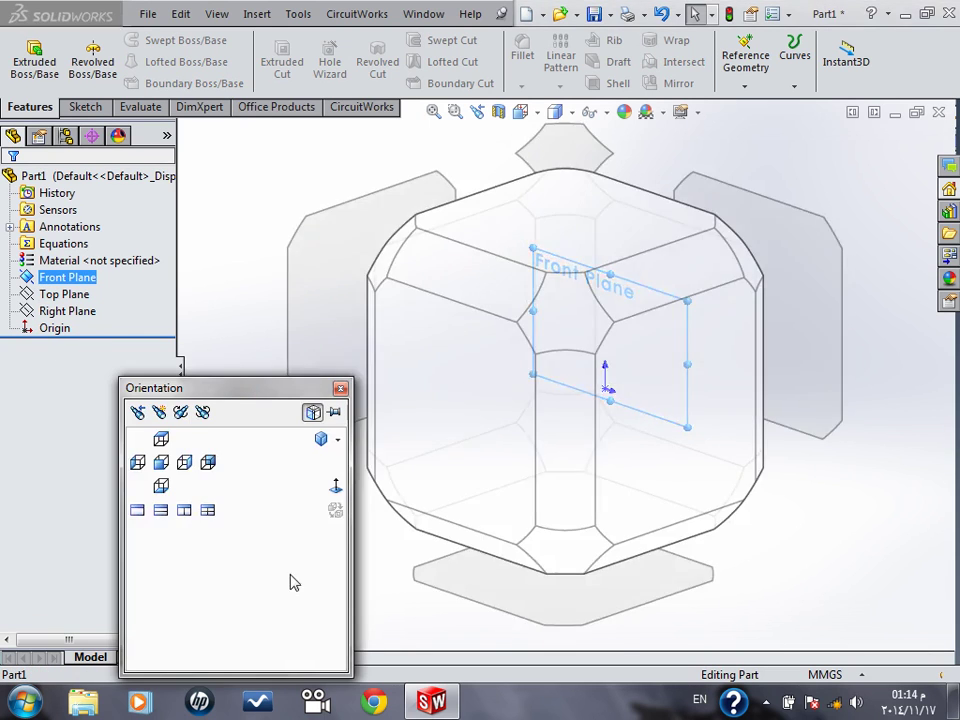
left_click(335, 488)
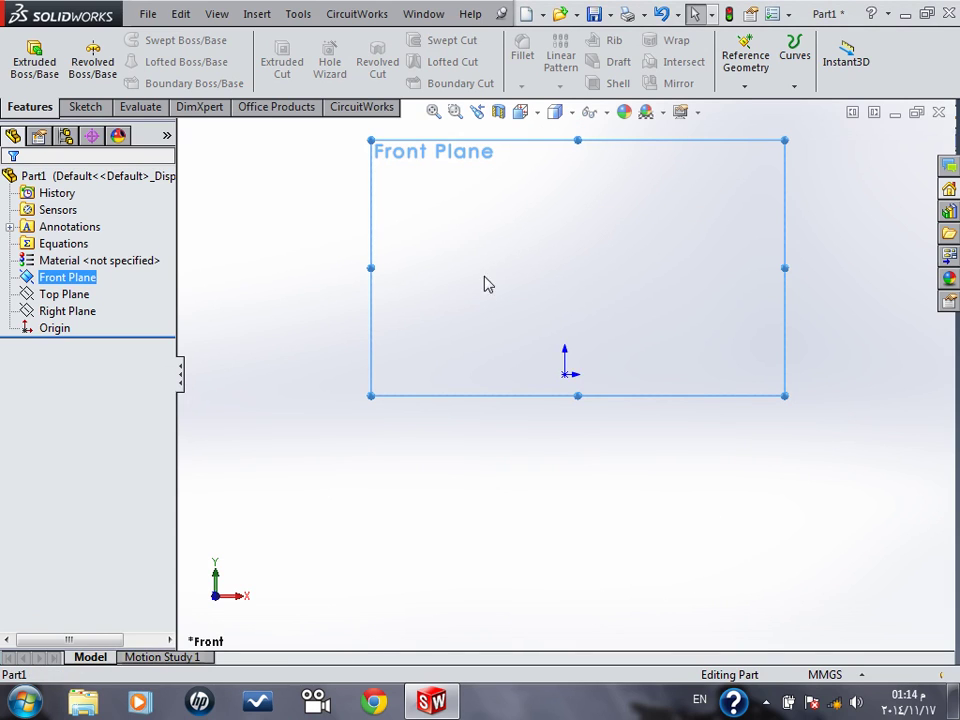
- On the Front Plane, sketch a circle of about 22.9 mm radius, centred about 36 mm left of and 45 mm above the origin
middle_click_drag(585, 277, 568, 301)
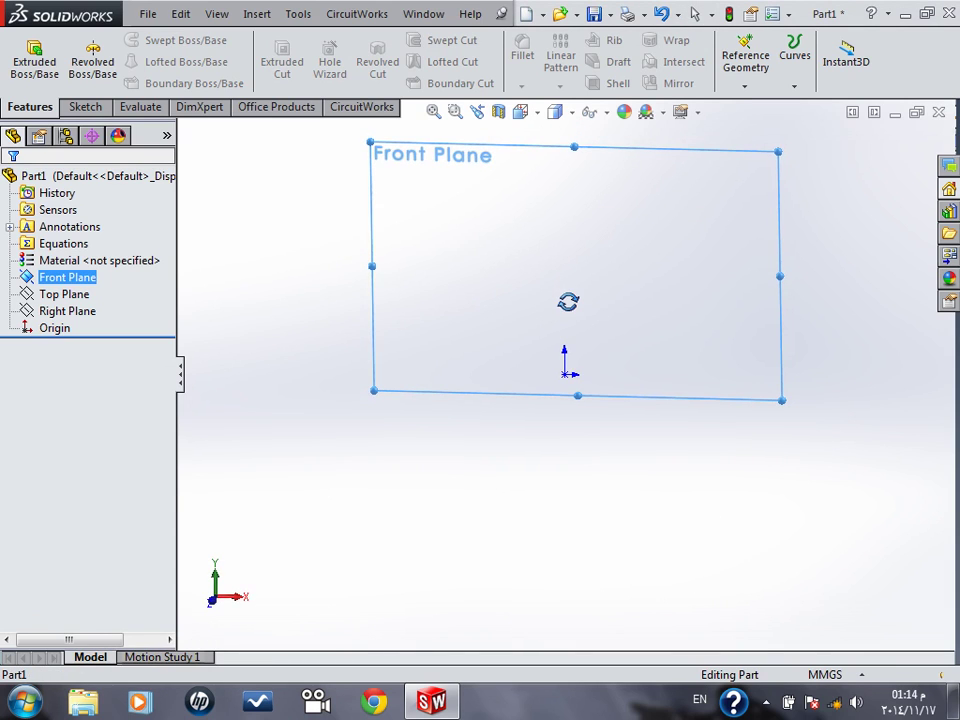
left_click(88, 107)
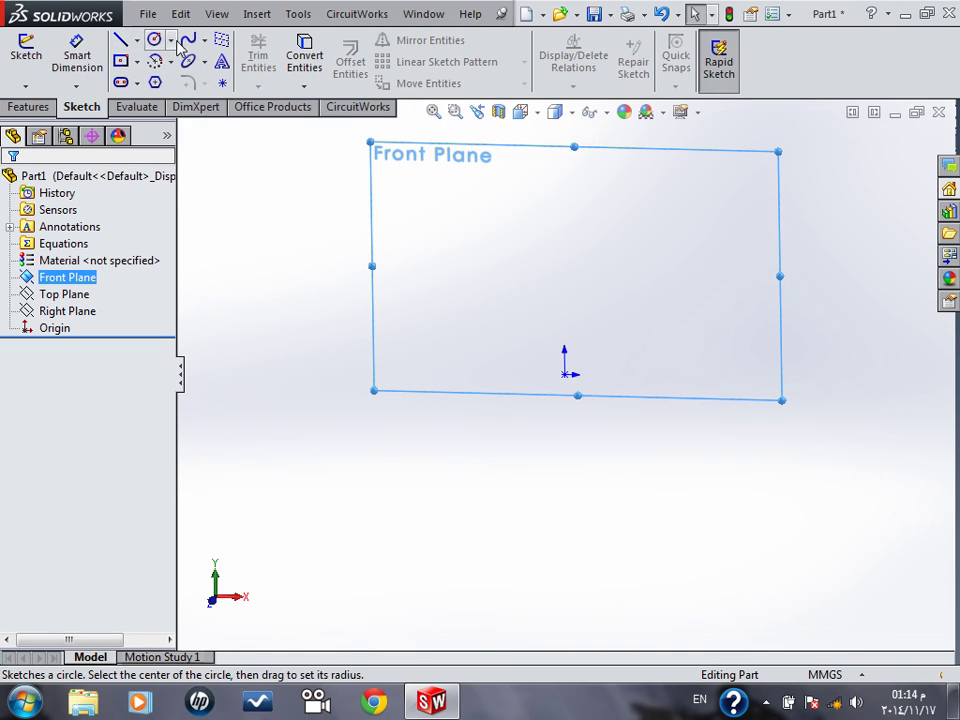
left_click(158, 44)
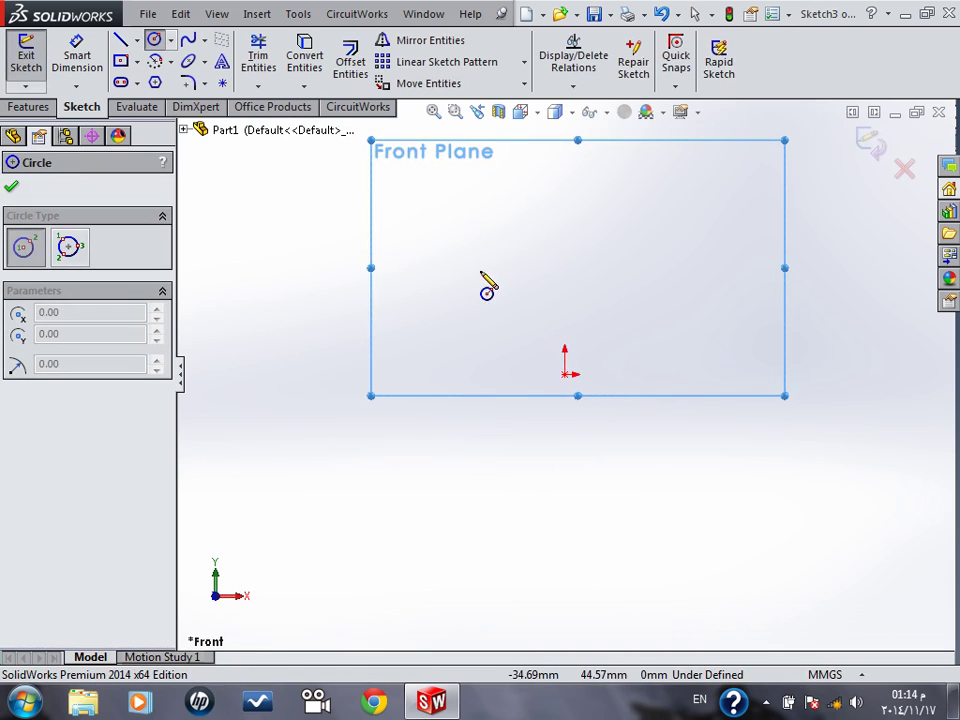
left_click(480, 269)
left_click(428, 270)
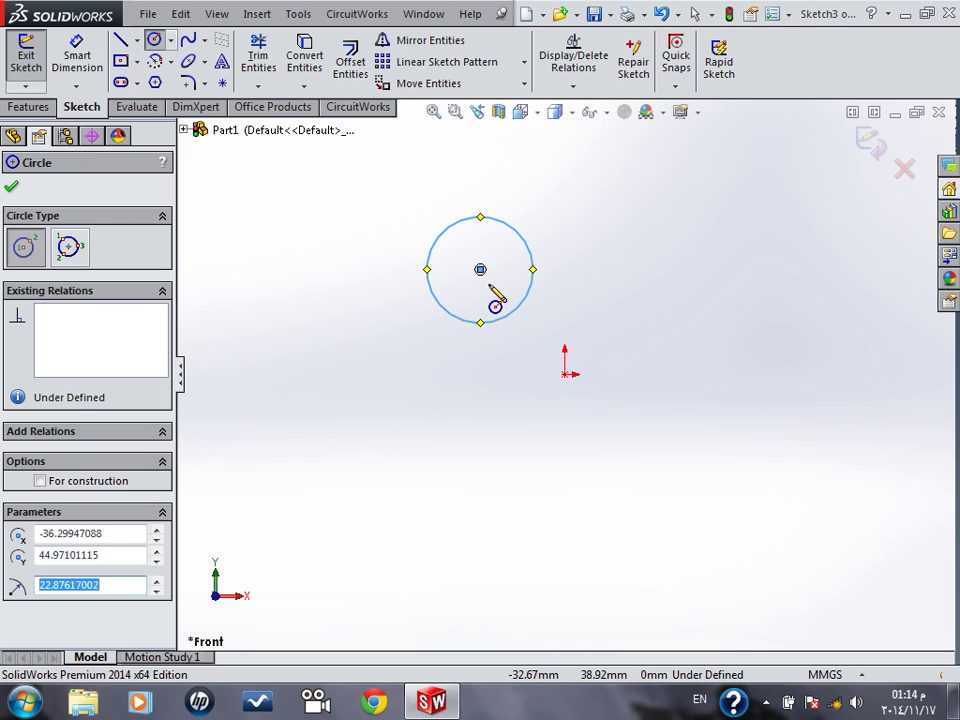
- Draw a vertical centerline about 98 mm long upward from the origin beside the circle, and finish the line command
left_click(137, 42)
left_click(160, 78)
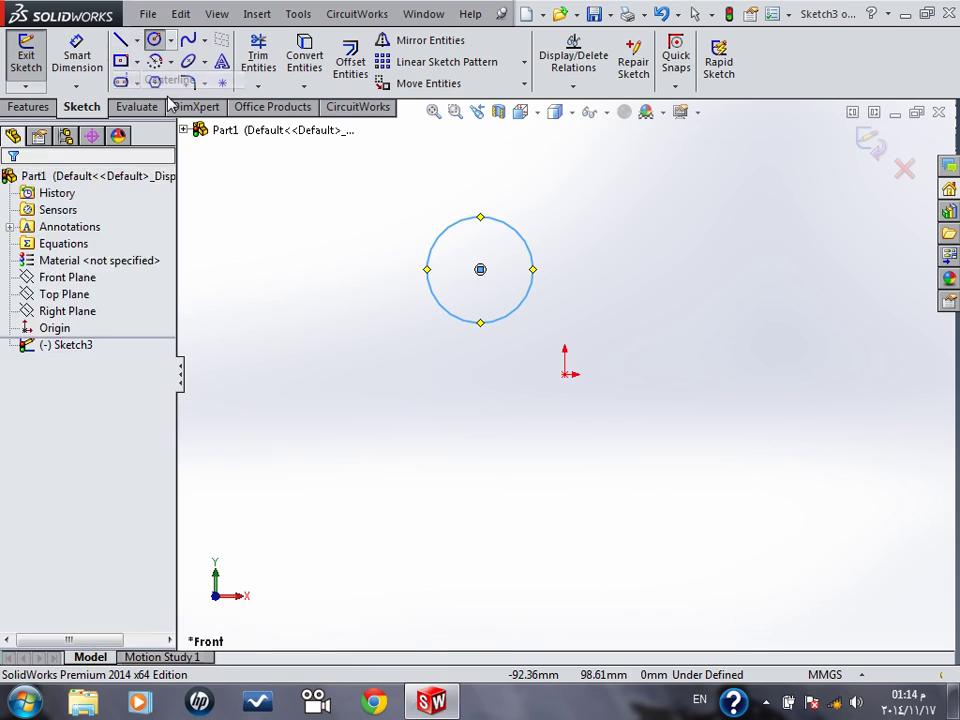
left_click(566, 376)
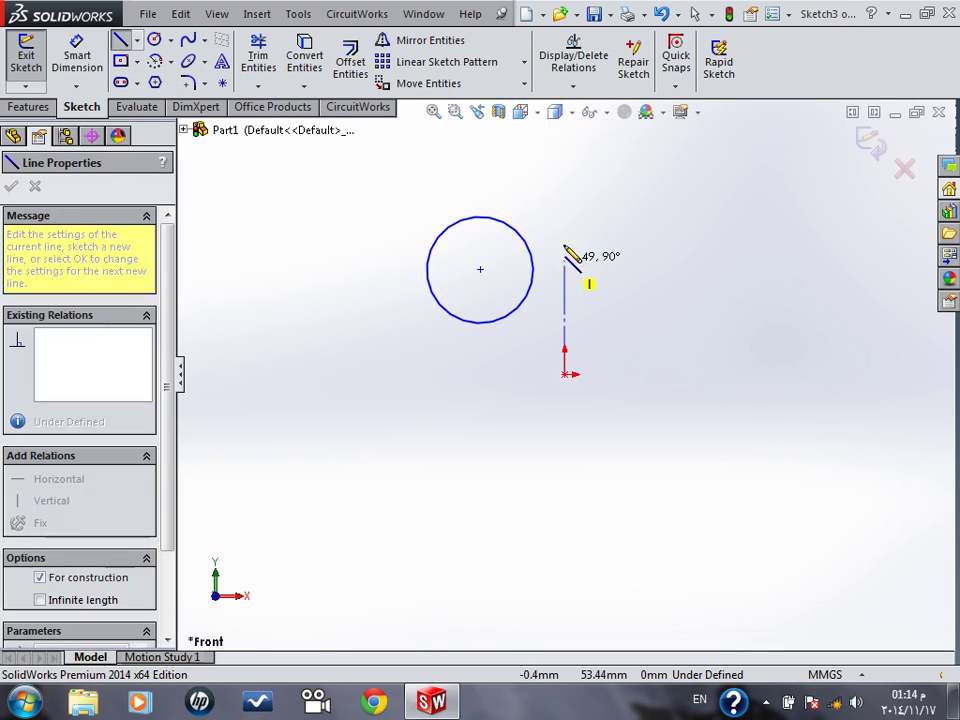
double_click(564, 146)
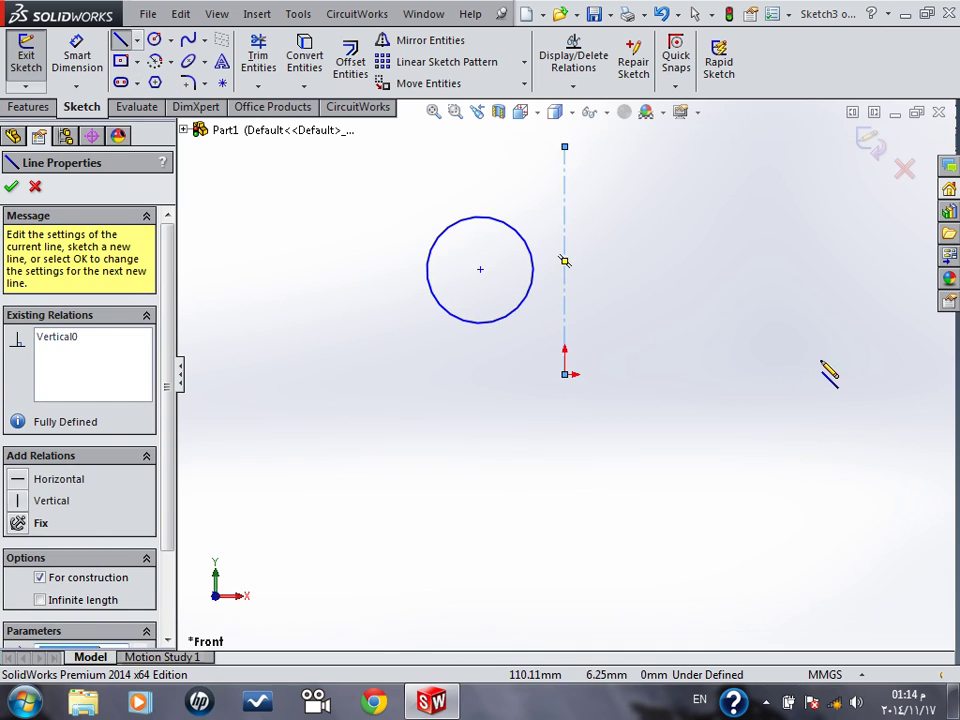
left_click(9, 187)
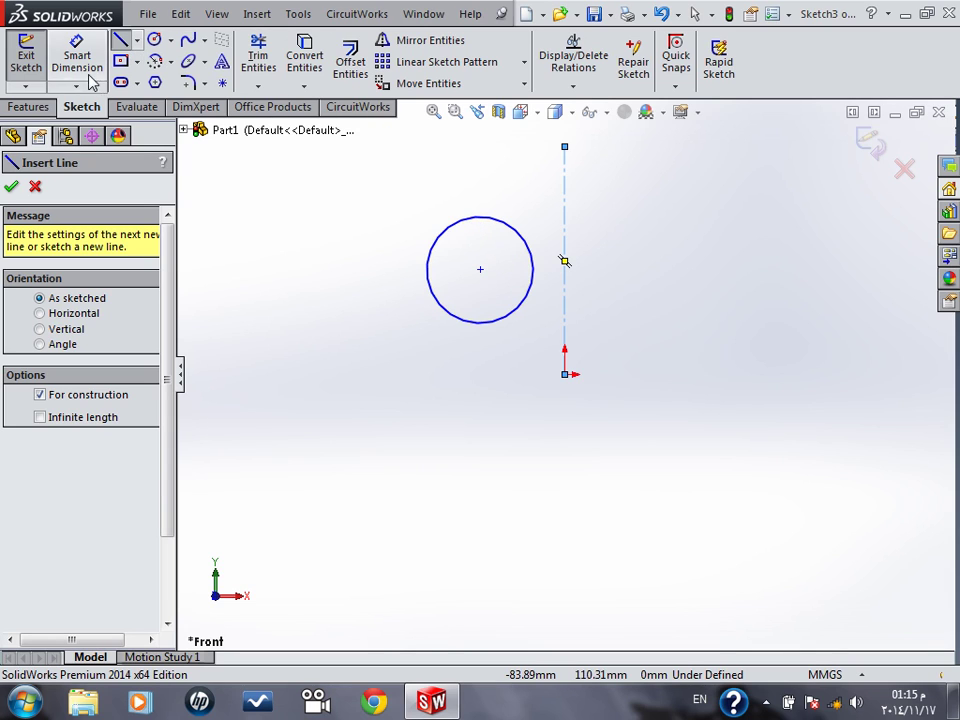
left_click(31, 184)
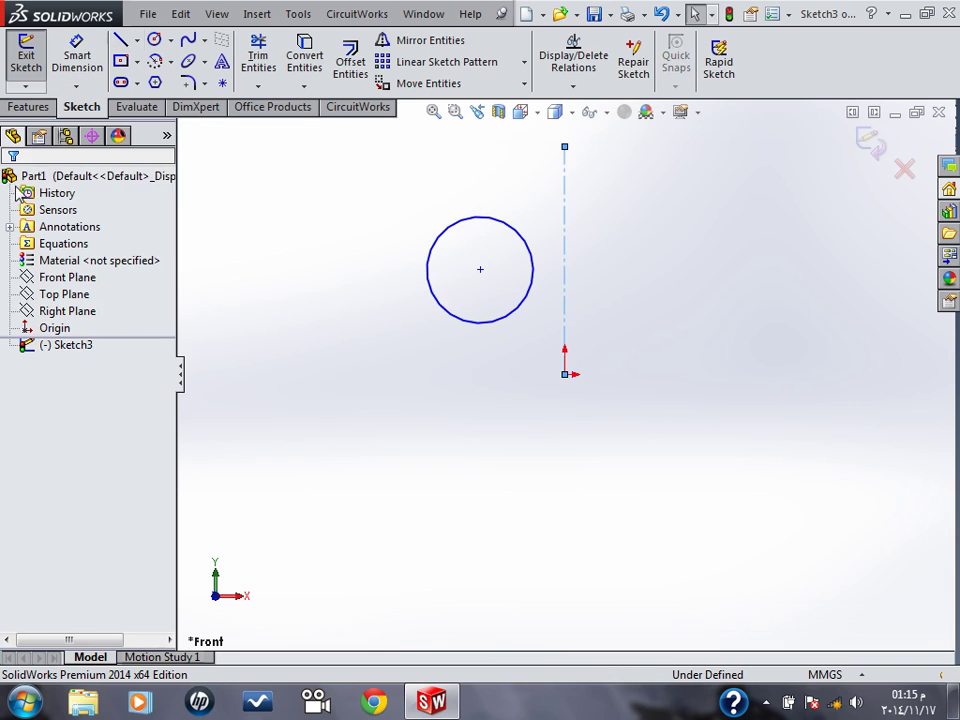
- Start a revolved boss of the circle about the vertical centerline, and try blind angles of 50° and 168°
left_click(27, 106)
left_click(88, 62)
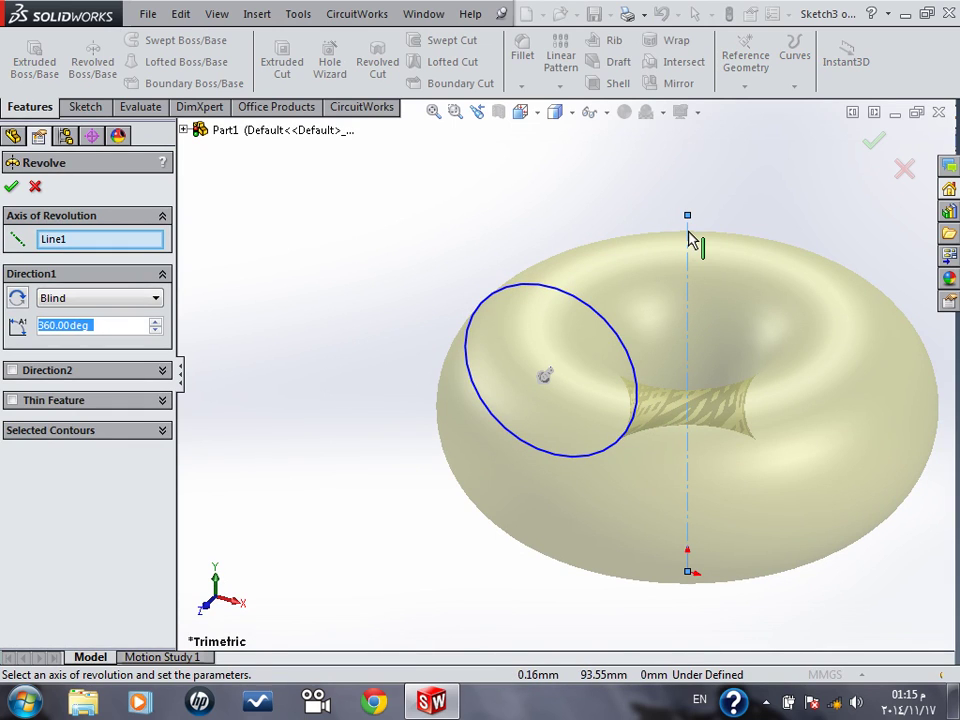
left_click(105, 242)
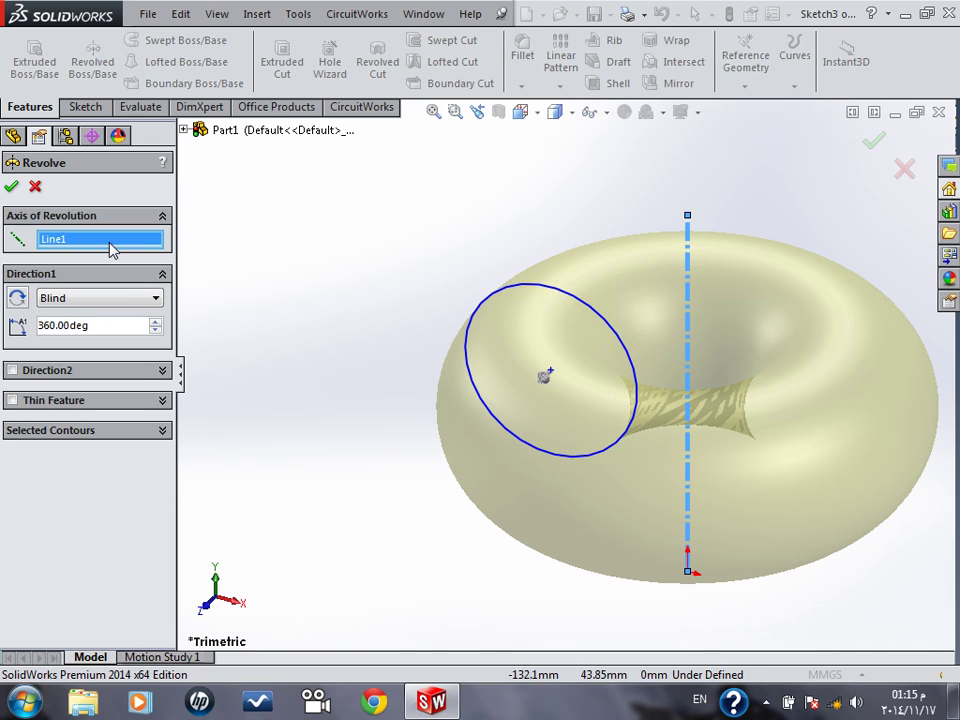
left_click(551, 383)
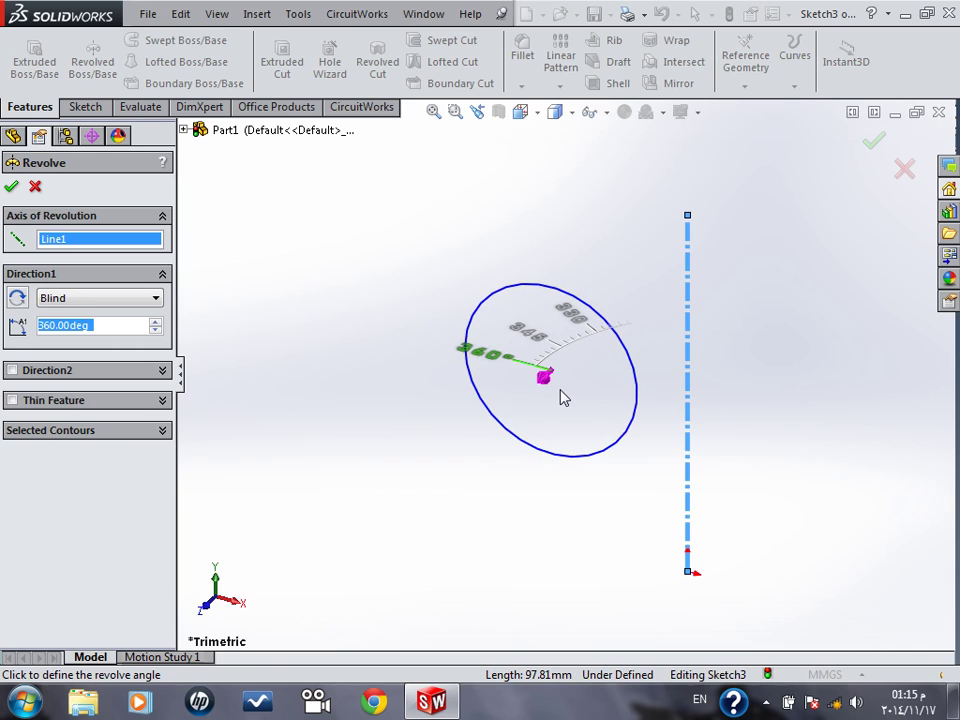
left_click(551, 392)
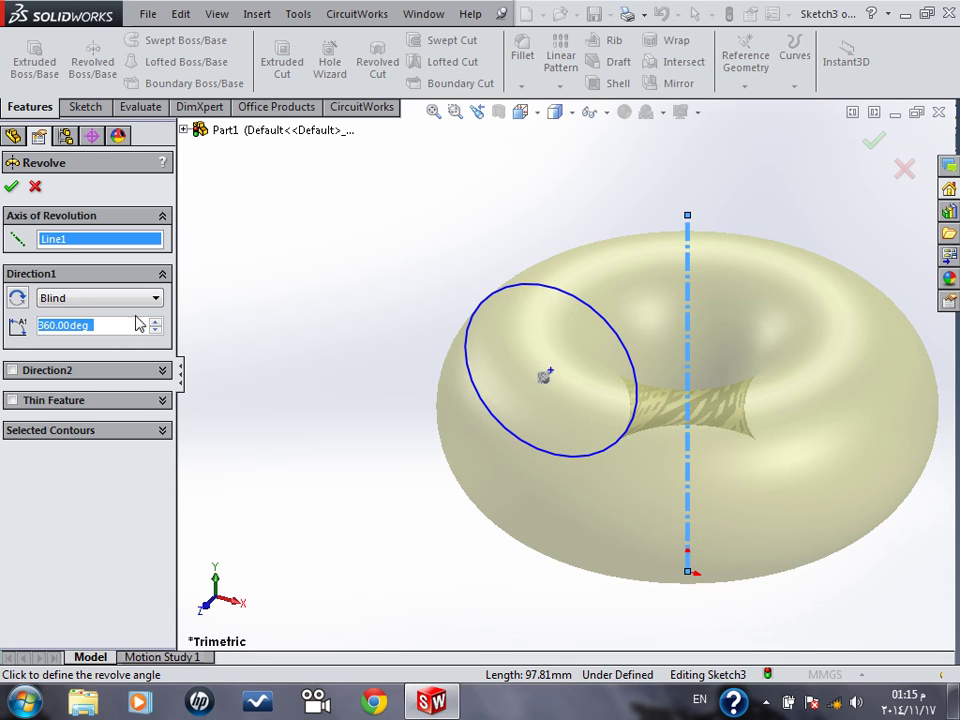
type("50")
key("Return")
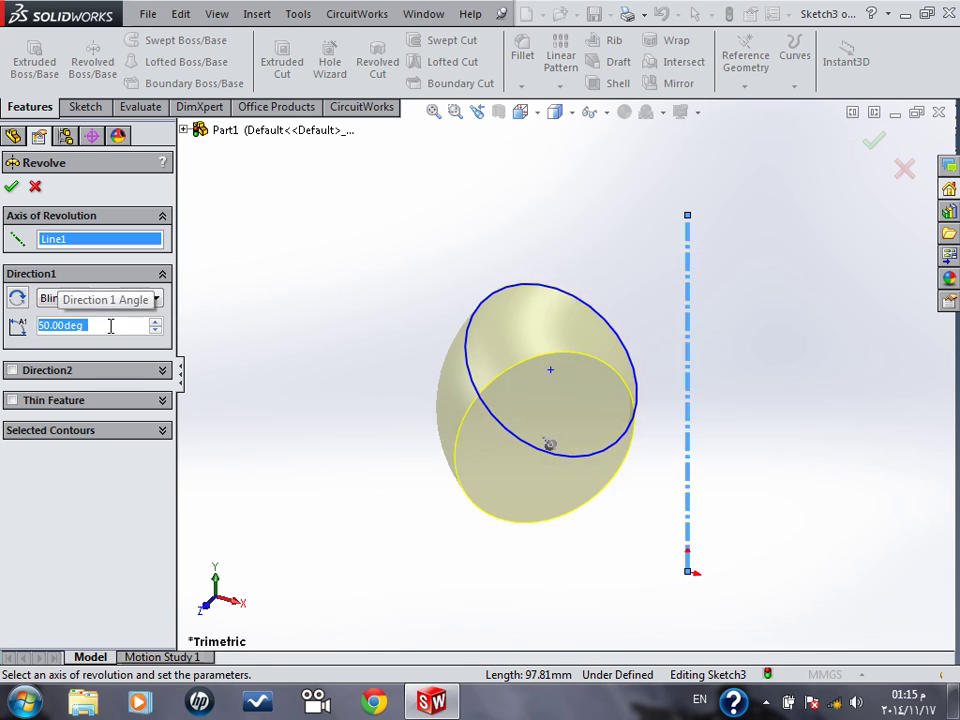
mouse_move(553, 446)
left_mouse_down()
mouse_move(574, 465)
mouse_move(705, 486)
mouse_move(845, 457)
mouse_move(660, 489)
mouse_move(621, 476)
mouse_move(808, 521)
mouse_move(905, 412)
mouse_move(885, 439)
mouse_move(816, 471)
mouse_move(814, 452)
left_mouse_up()
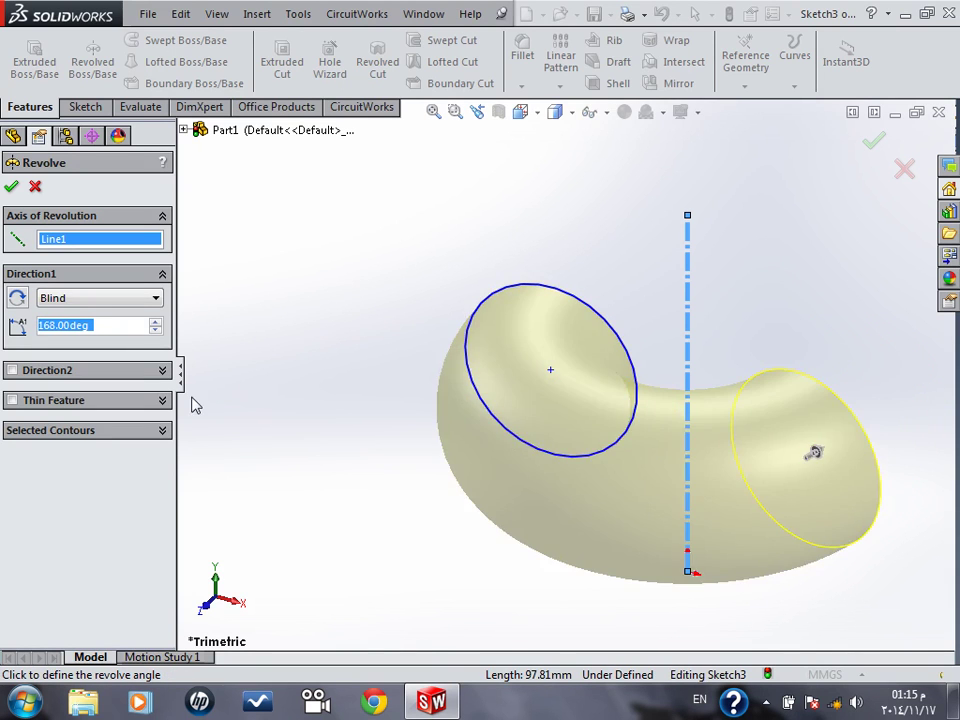
- Make the revolve a one-direction thin feature 5 mm thick, reduce its angle to 81°, and accept it
left_click(12, 400)
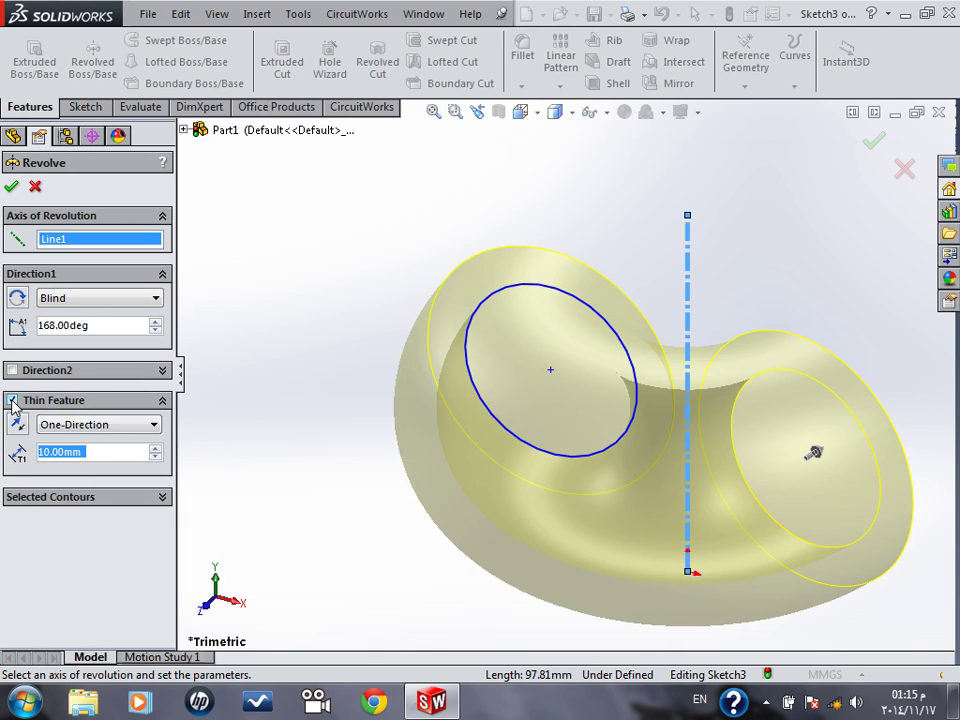
left_click(155, 456)
mouse_move(825, 461)
left_mouse_down()
mouse_move(634, 493)
mouse_move(590, 484)
left_mouse_up()
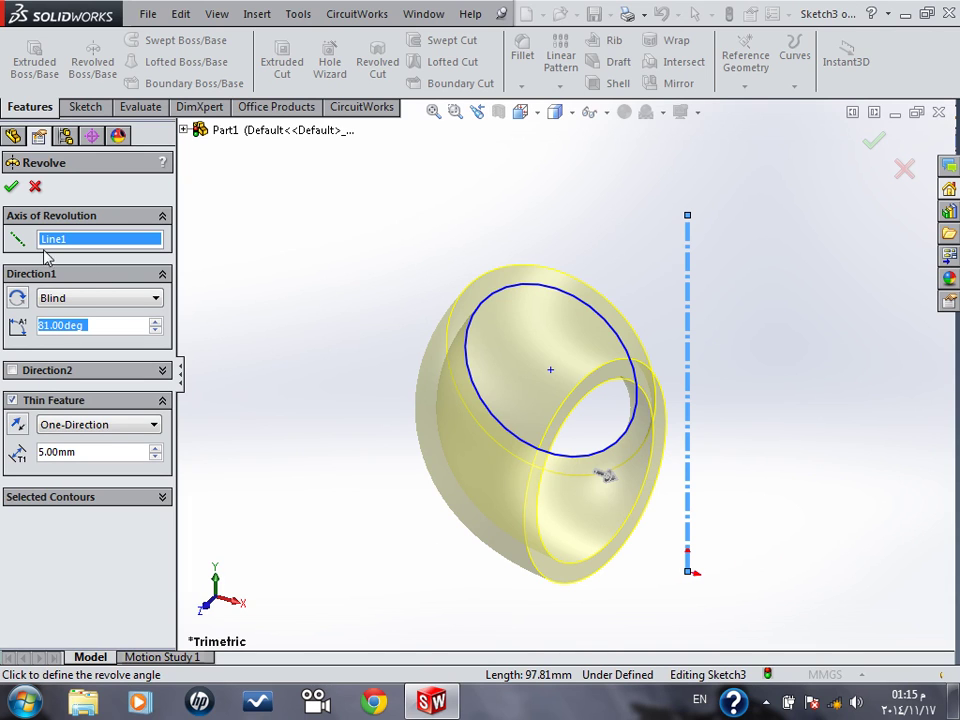
left_click(13, 187)
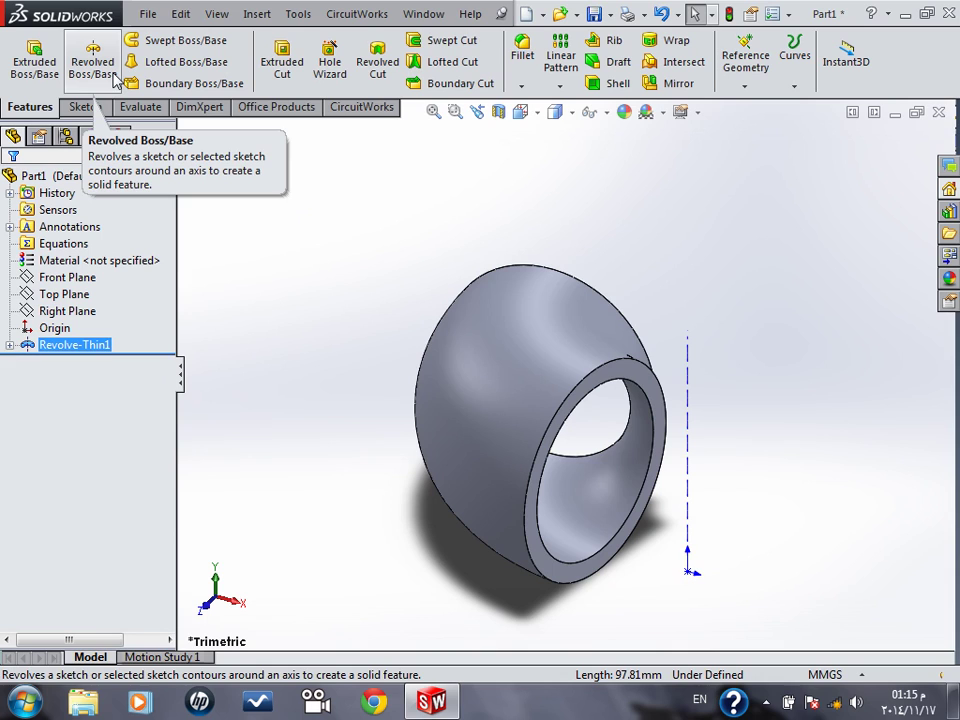
- Expand the revolved feature to show its sketch, and open the Swept Boss/Base settings and cancel them
left_click(9, 344)
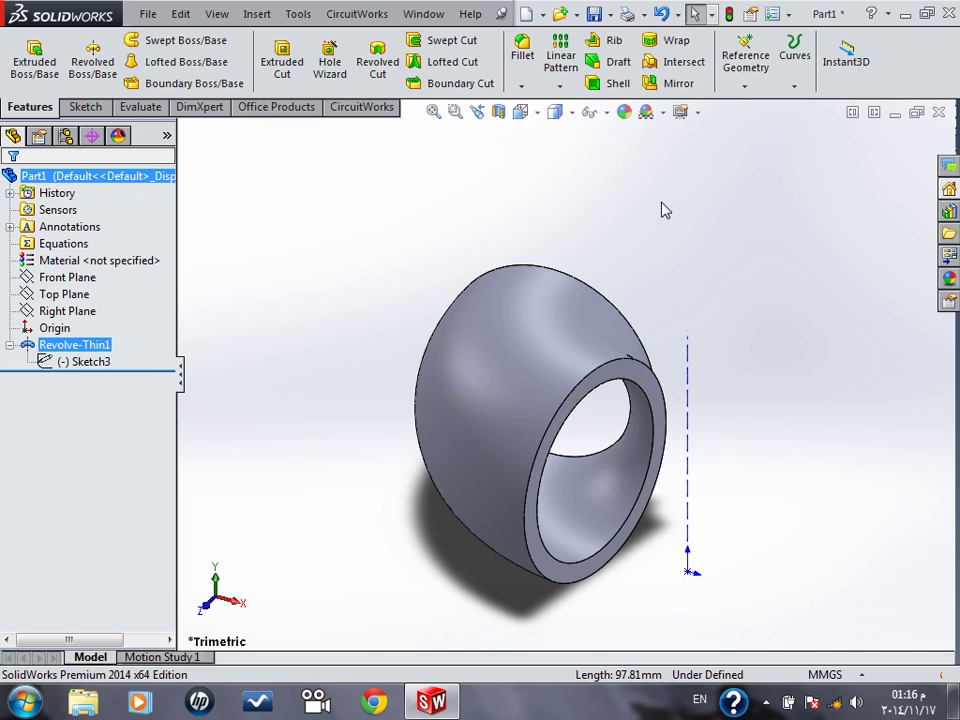
left_click(165, 42)
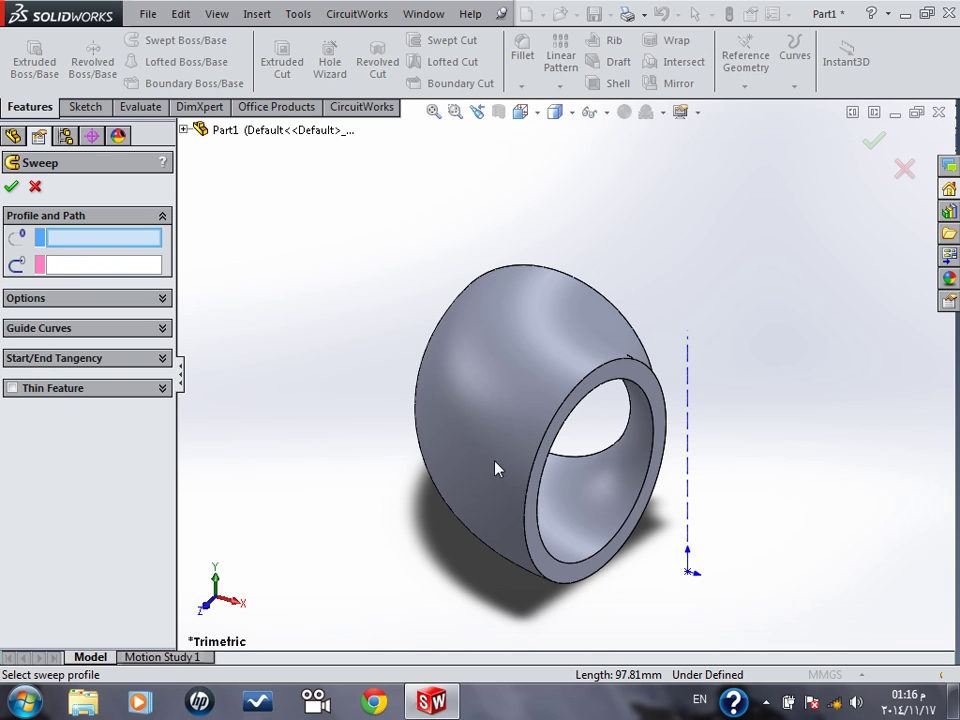
left_click(35, 186)
- Delete the thin revolved feature and its remaining sketch of the circle and centerline
left_click(60, 362)
left_click(31, 345)
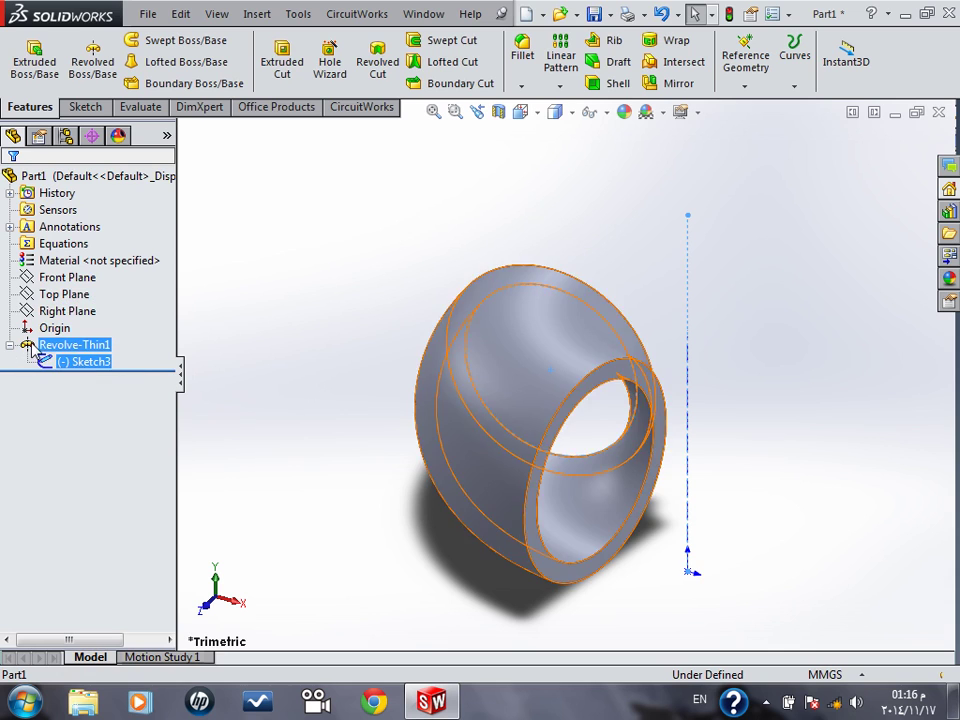
key("Delete")
key("Return")
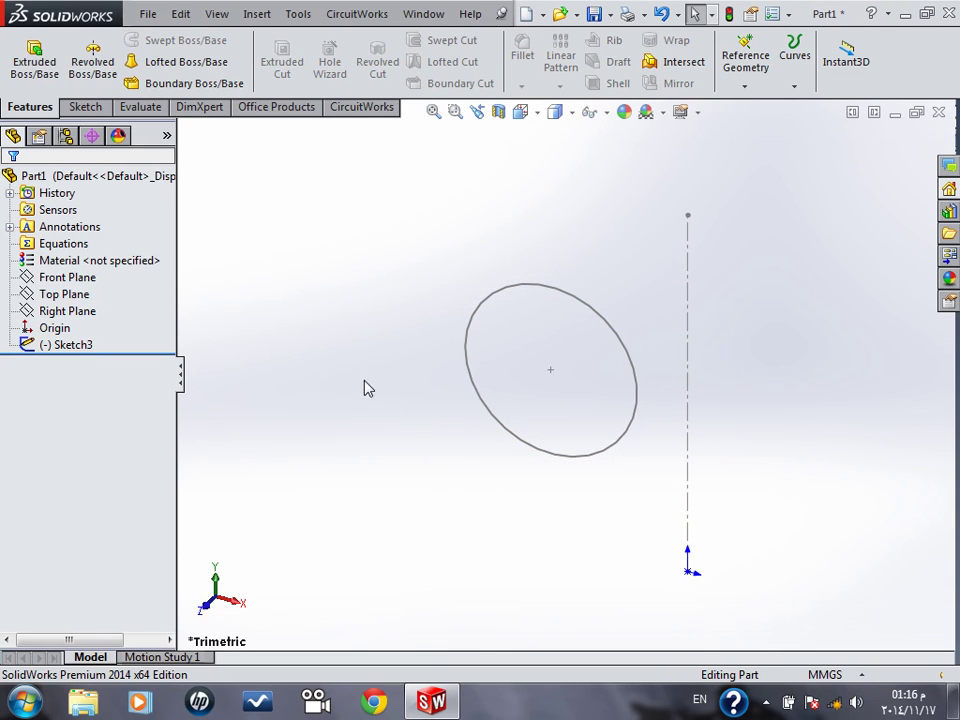
left_click(30, 344)
key("Delete")
key("Return")
- Start a new sketch on the Front Plane and draw a circle of about 39.5 mm radius centred on the origin
left_click(96, 280)
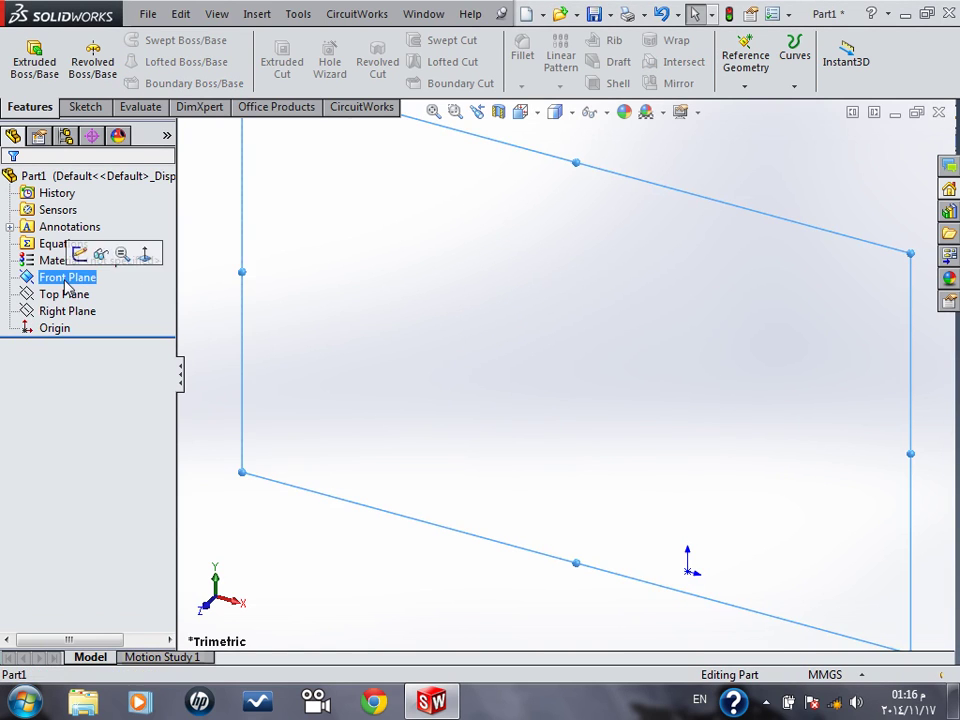
left_click(82, 106)
left_click(25, 55)
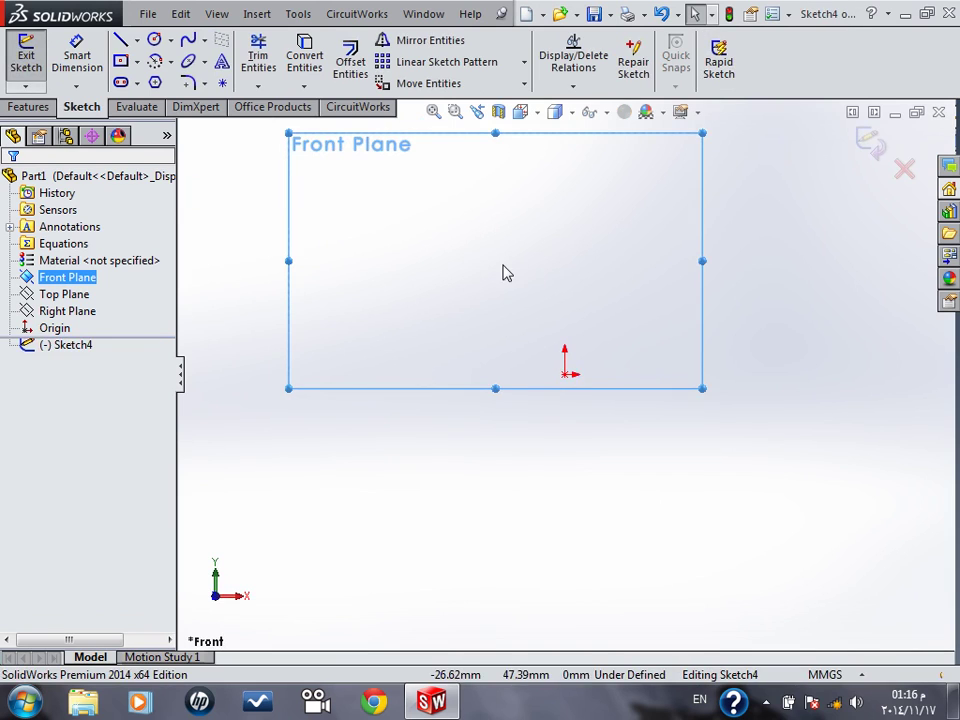
left_click(156, 44)
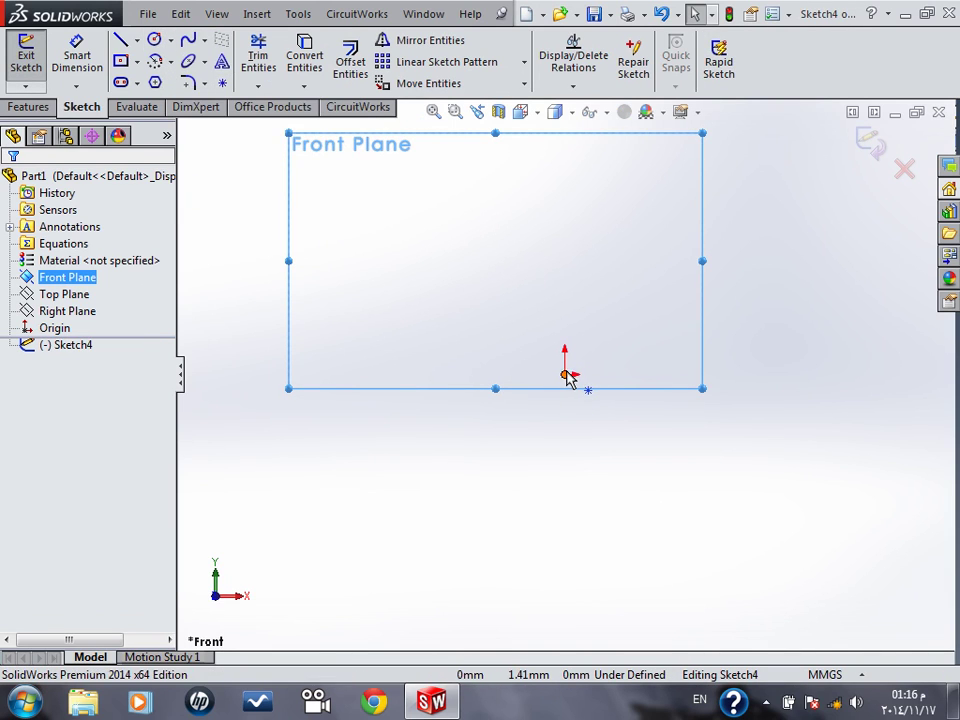
left_click(154, 39)
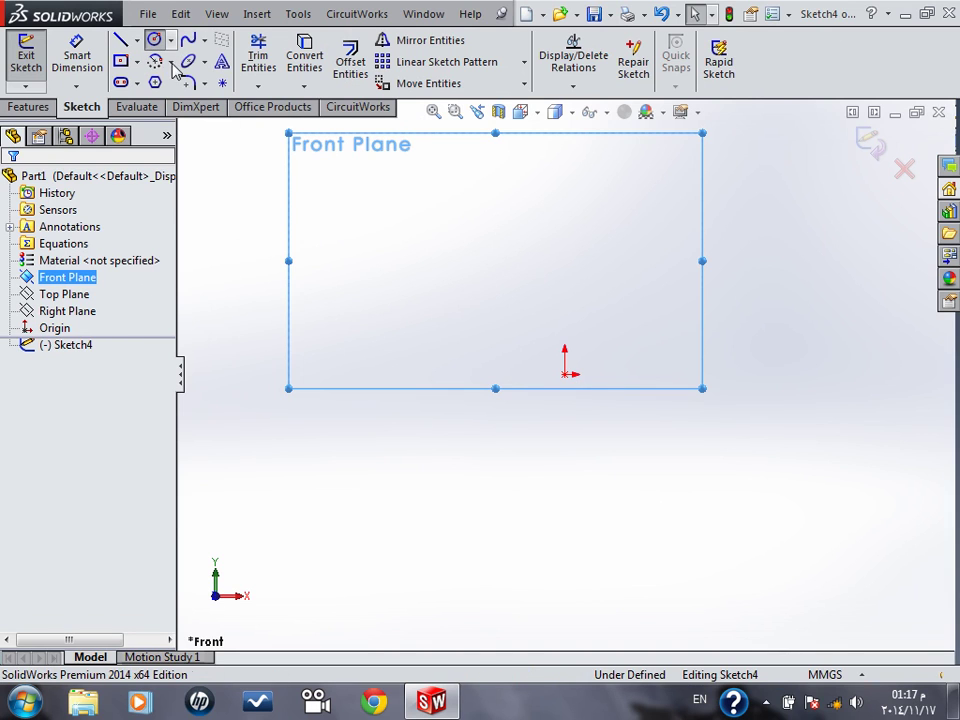
left_click(565, 375)
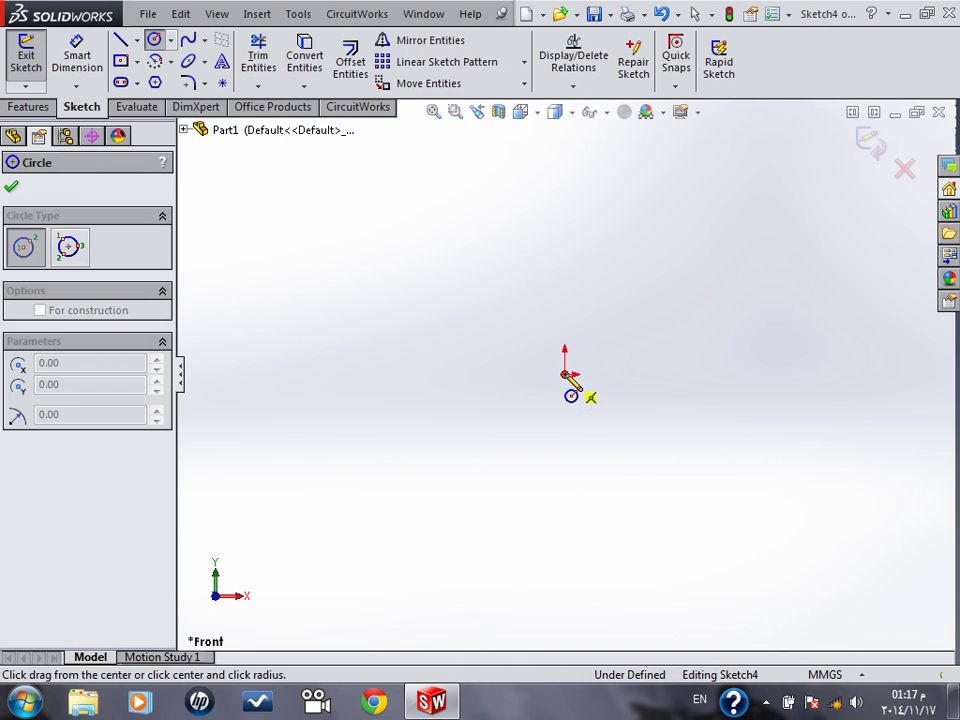
left_click(500, 311)
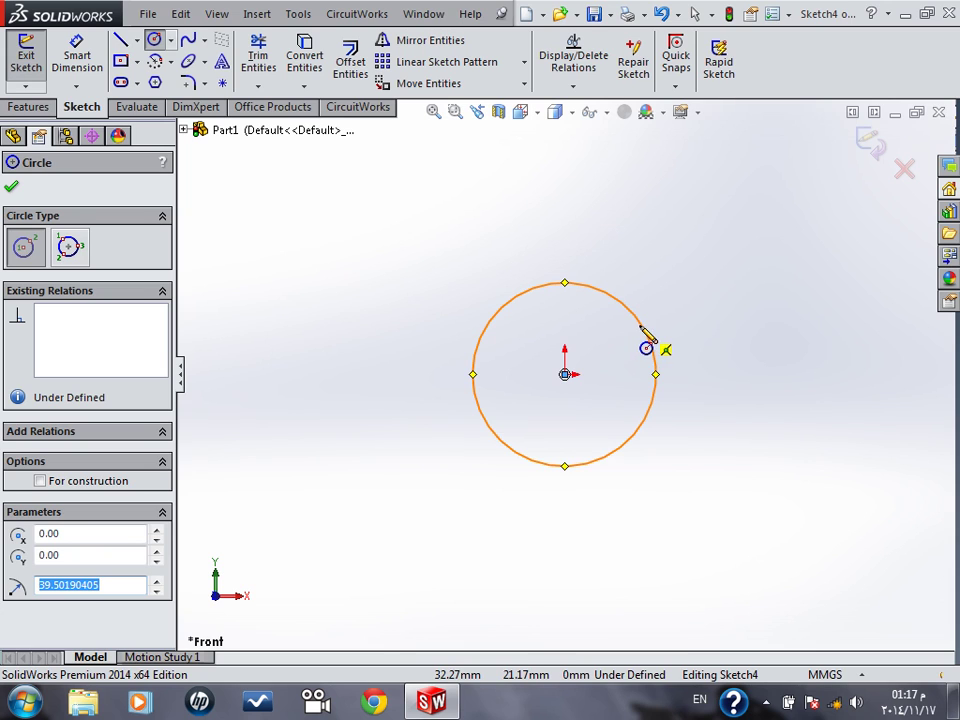
left_click(11, 186)
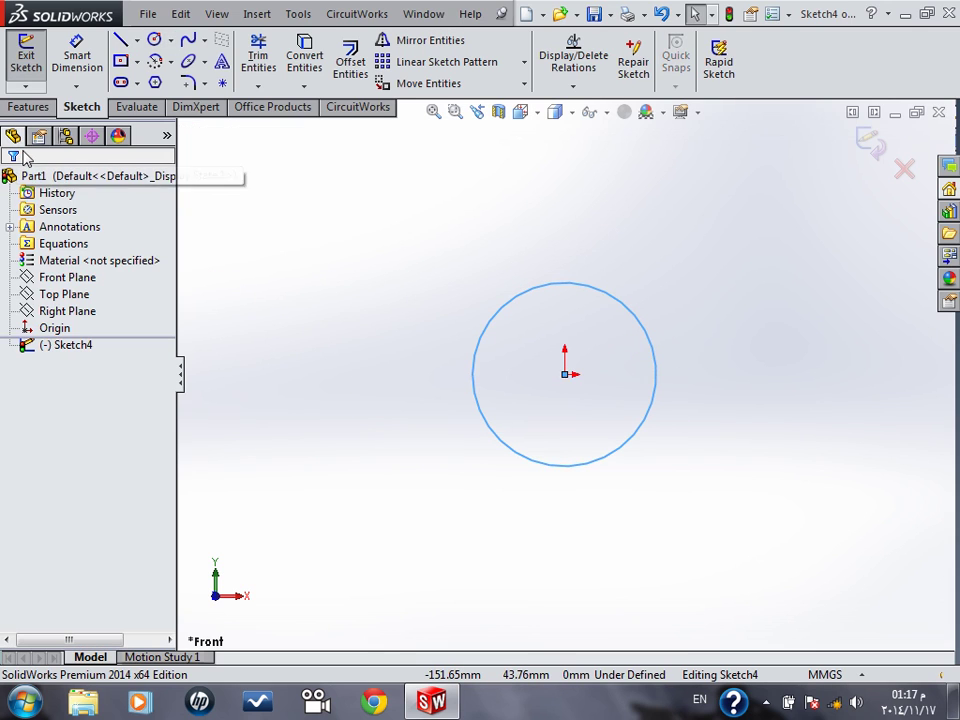
- Check the Front and Top planes against the circle, and exit the circle's sketch
left_click(52, 279)
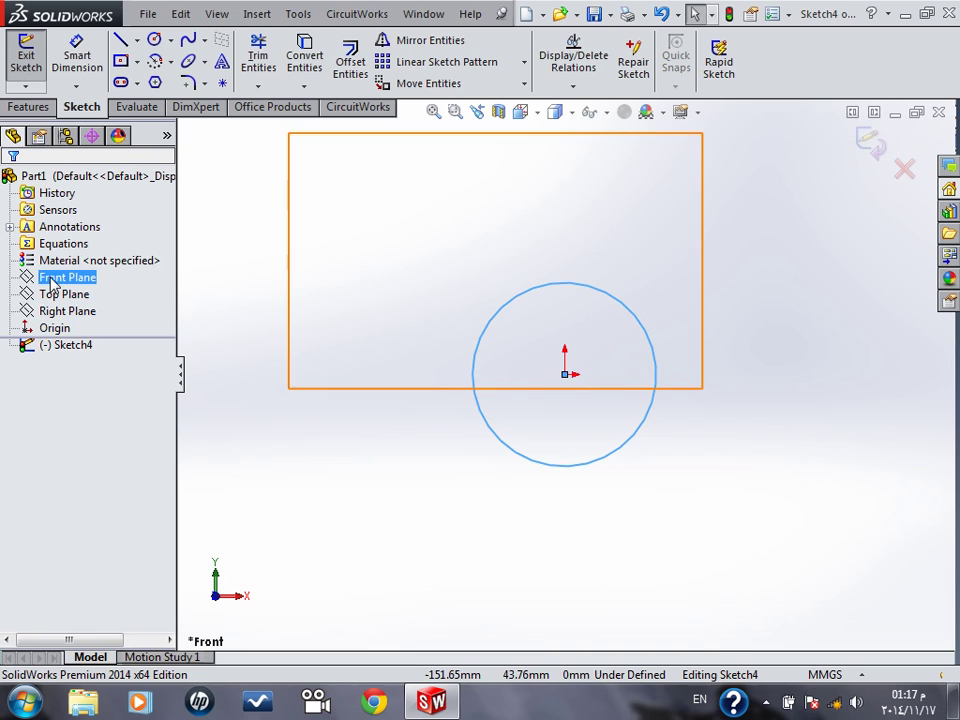
left_click(60, 296)
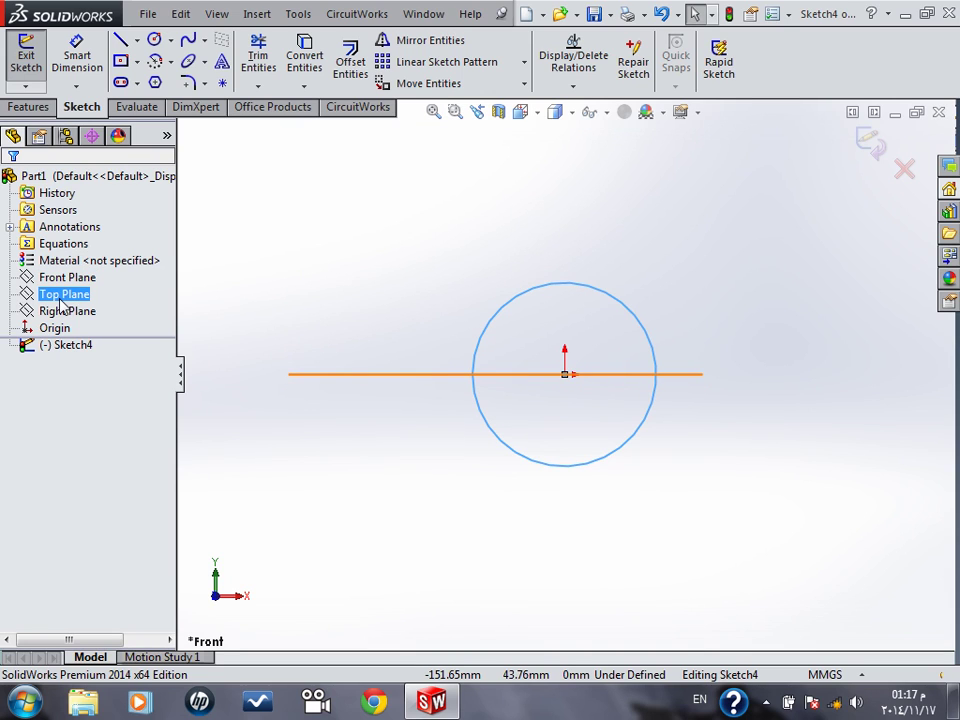
left_click(60, 300)
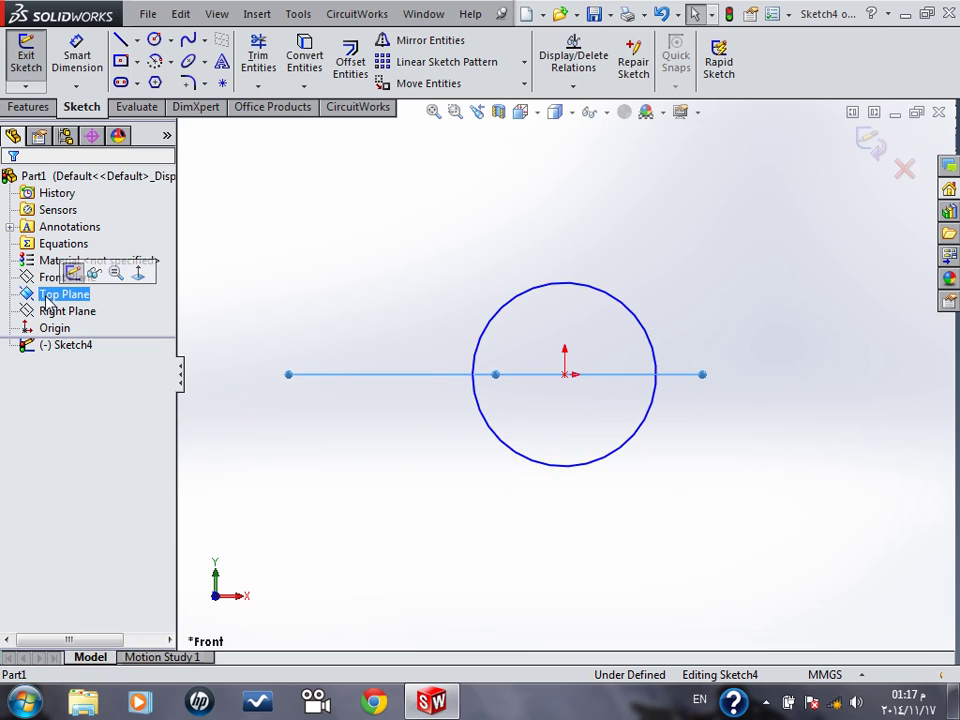
left_click(27, 55)
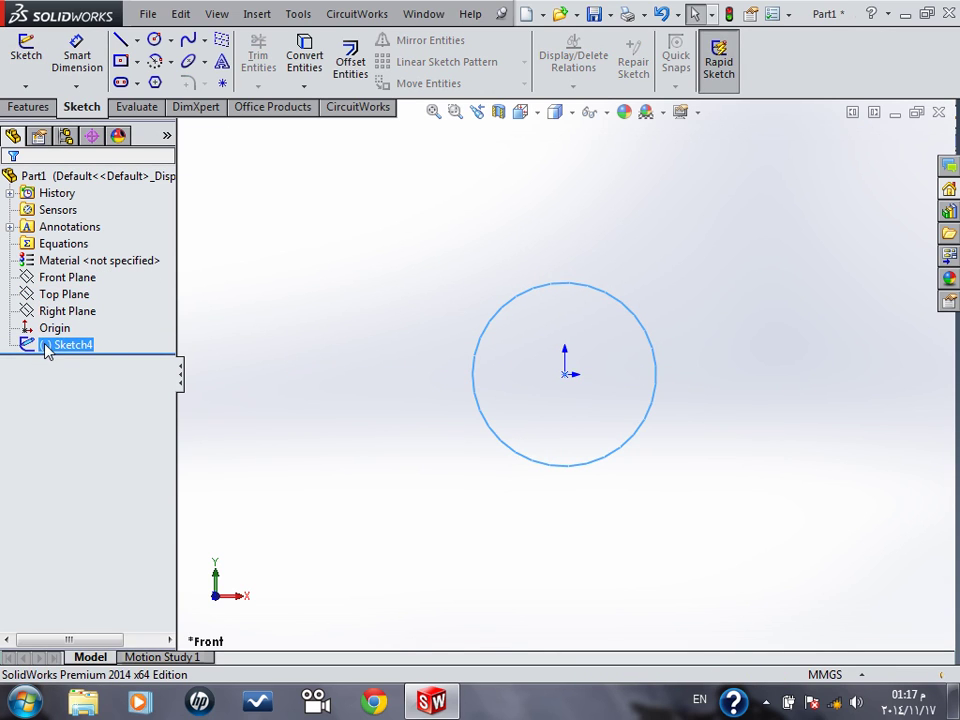
left_click(23, 60)
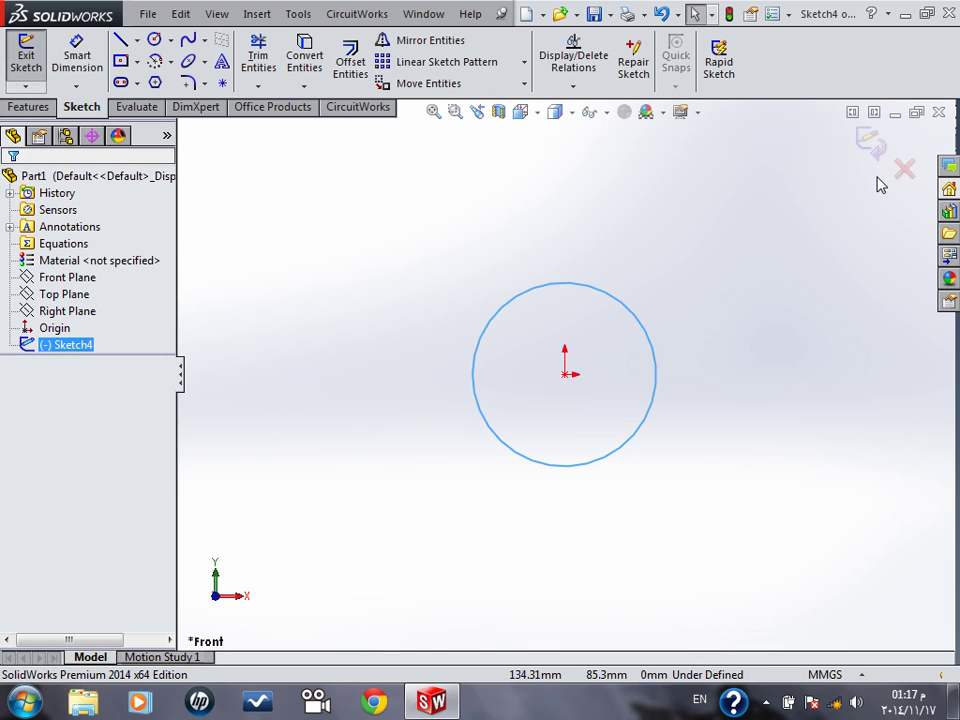
left_click(901, 174)
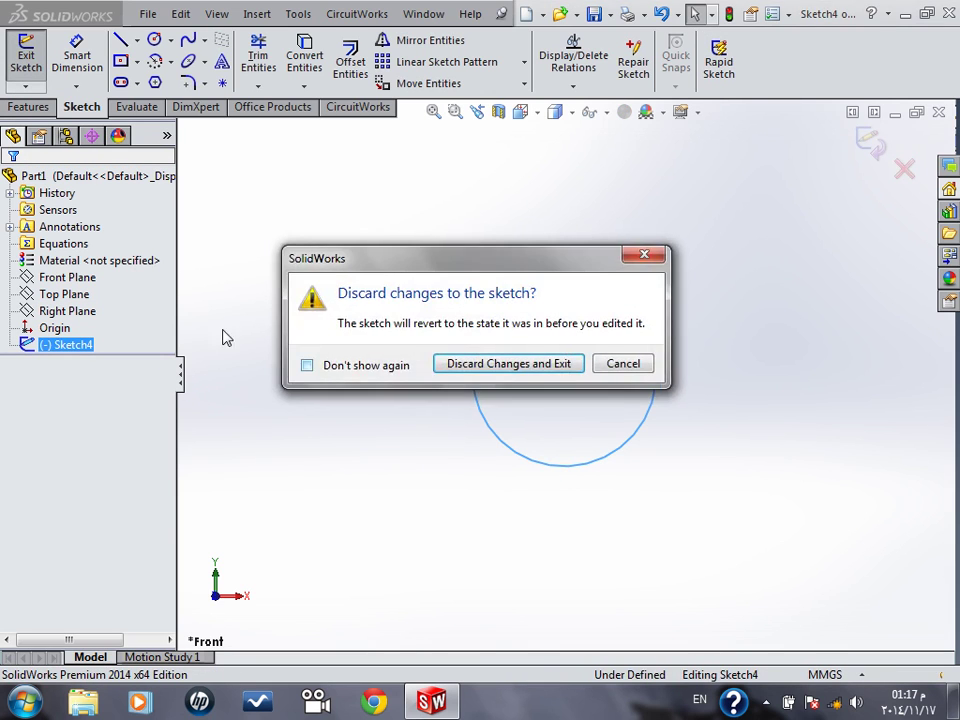
left_click(548, 364)
- Start a new sketch on the Top Plane for the sweep path
left_click(40, 296)
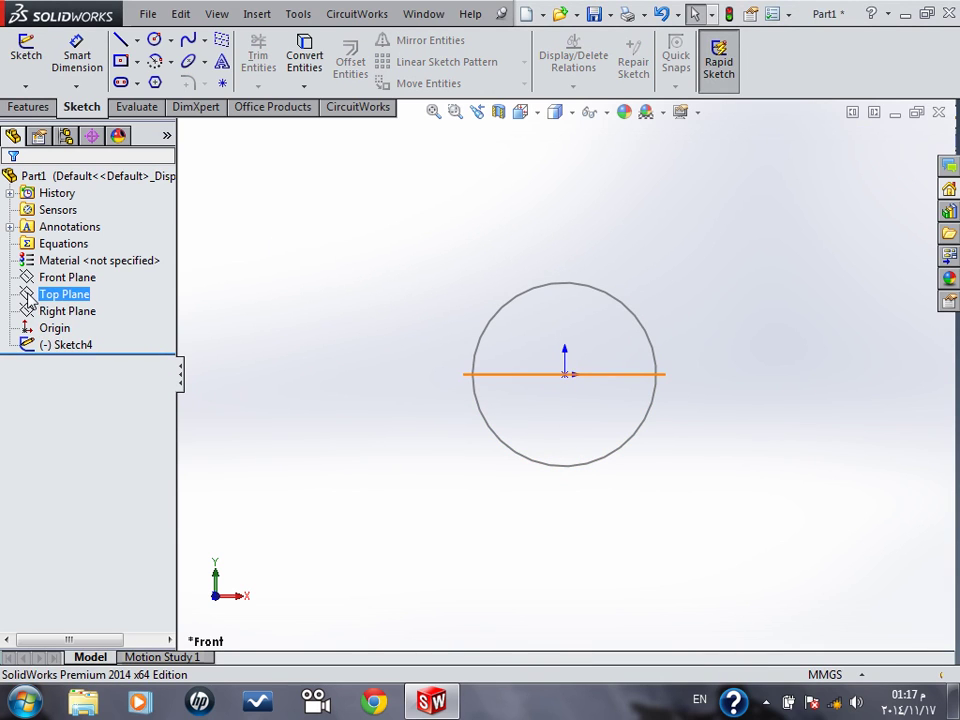
left_click(42, 266)
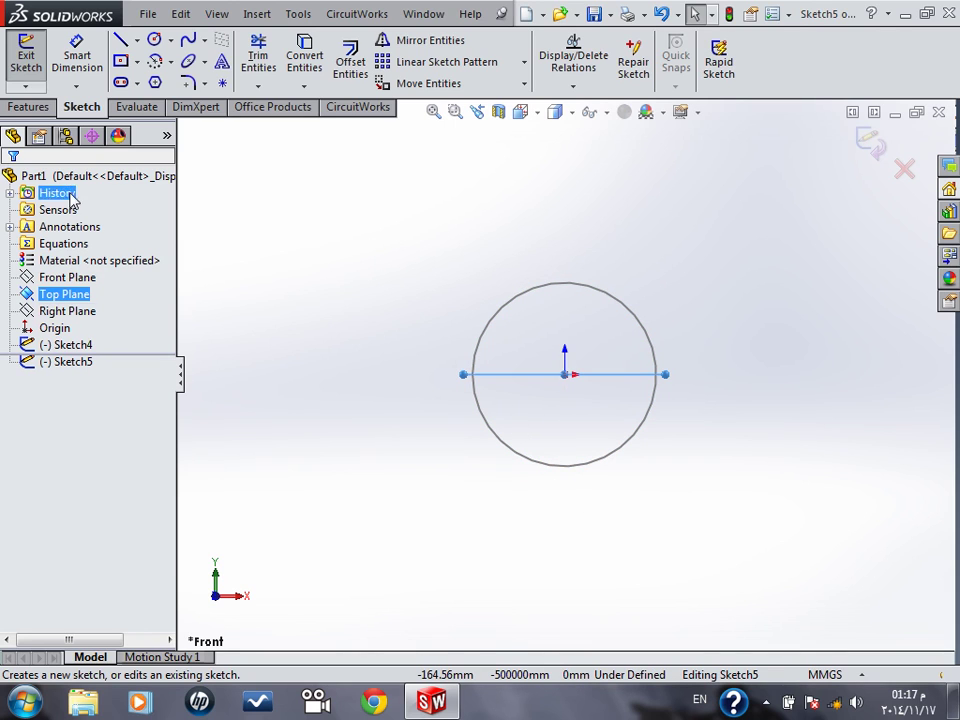
left_click(120, 39)
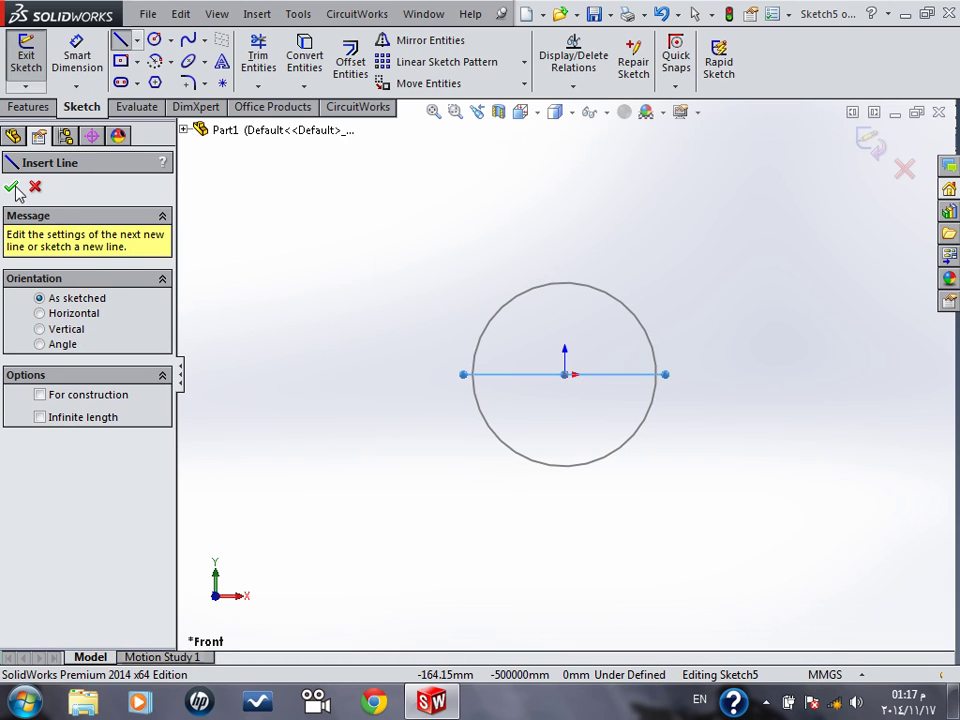
left_click(120, 39)
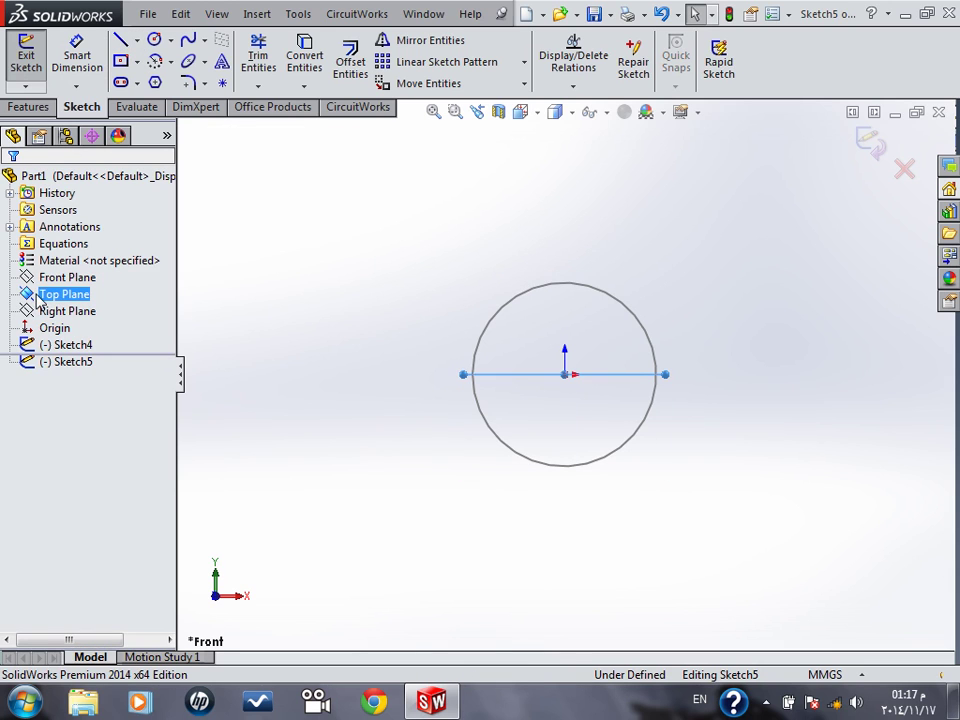
- Draw a vertical line about 543 mm long starting at the origin, in the centre of the circle
scroll(606, 431, "up", 3)
scroll(587, 414, "down", 5)
mouse_move(575, 330)
middle_mouse_down()
mouse_move(555, 303)
mouse_move(536, 364)
mouse_move(538, 516)
mouse_move(530, 520)
middle_mouse_up()
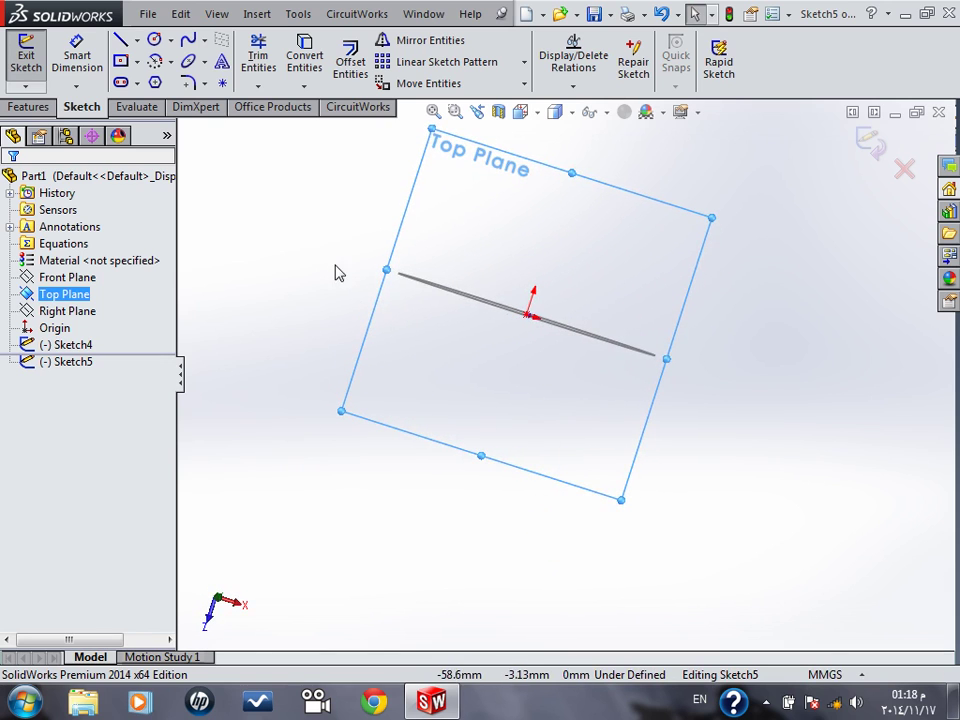
middle_click_drag(336, 272, 318, 276)
left_click(527, 315)
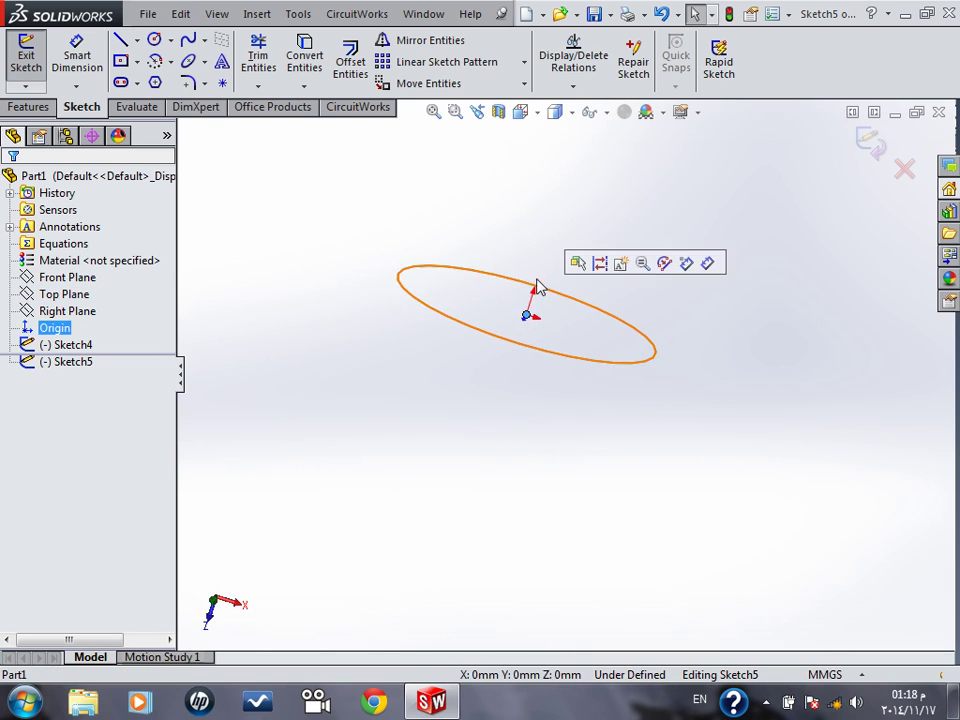
left_click(120, 40)
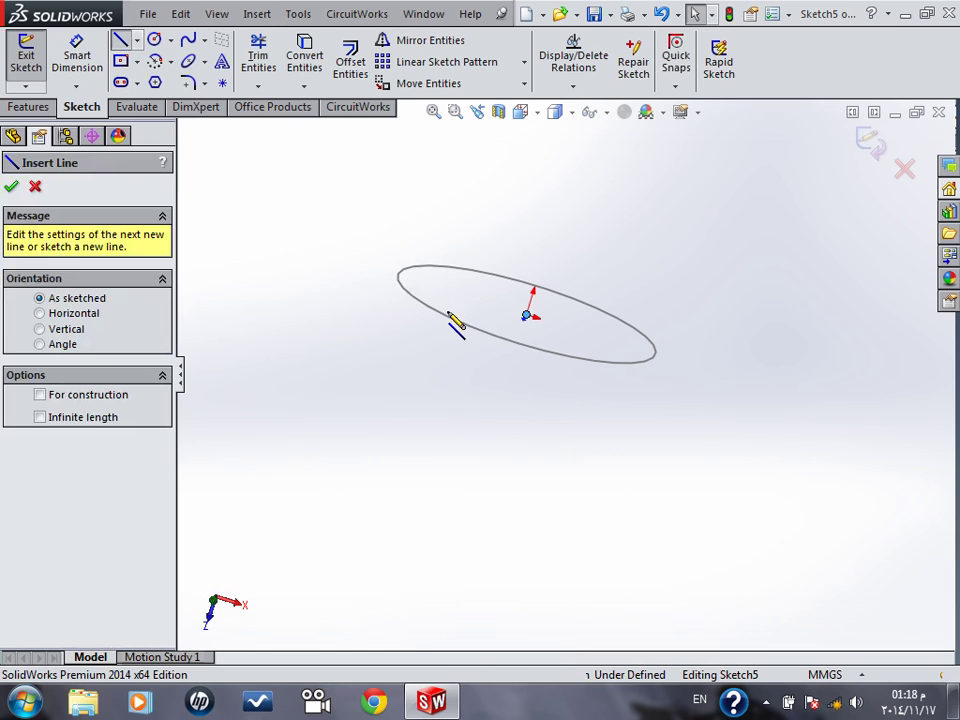
left_click(527, 316)
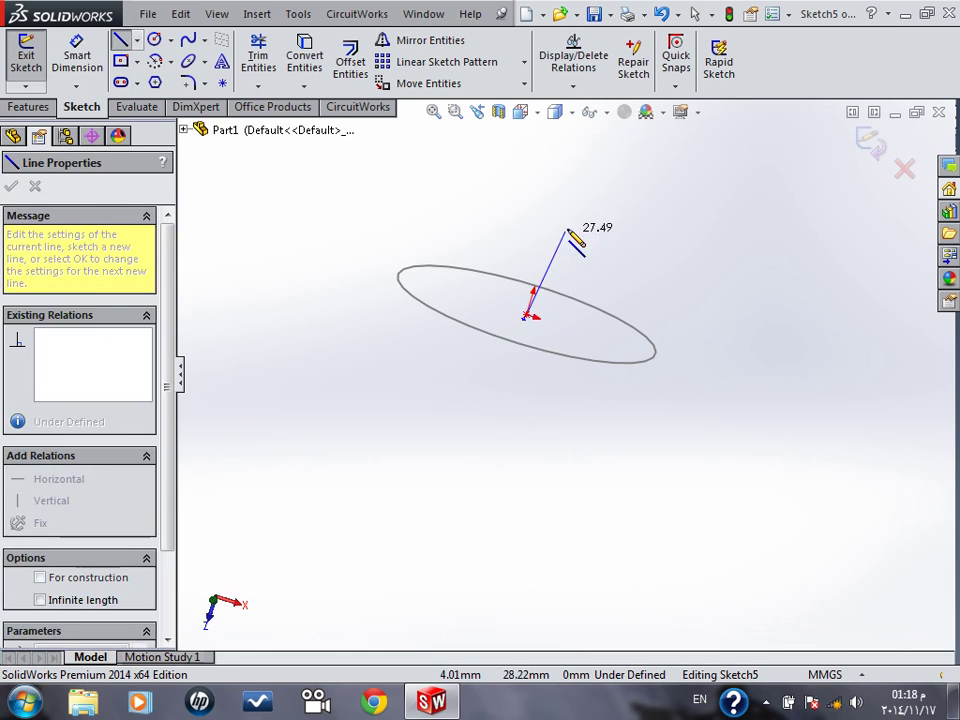
scroll(606, 200, "up", 10)
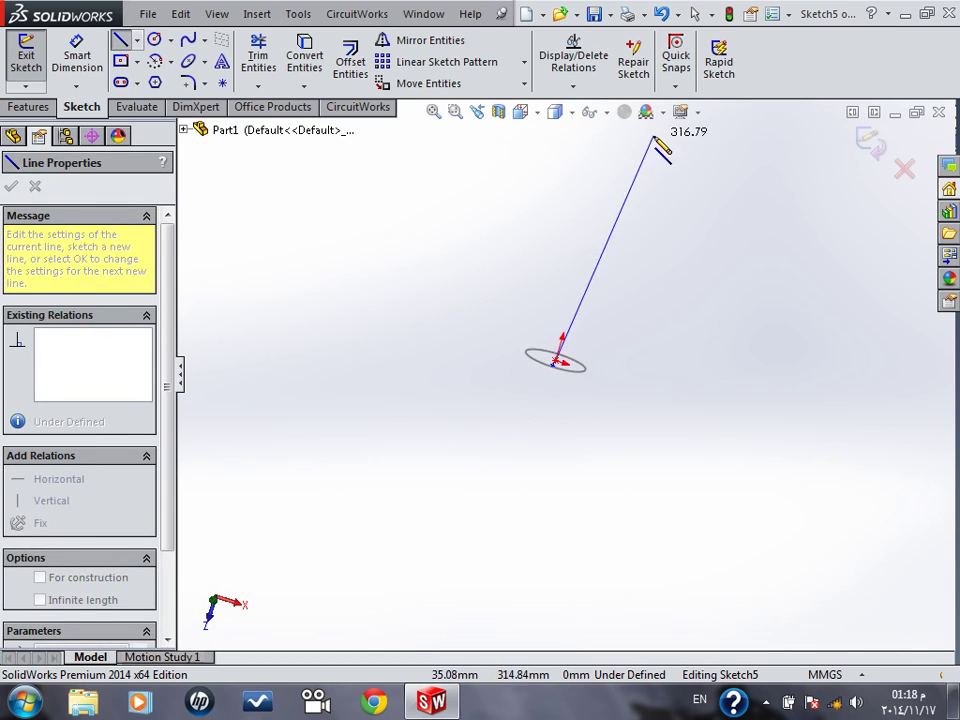
left_click(619, 175)
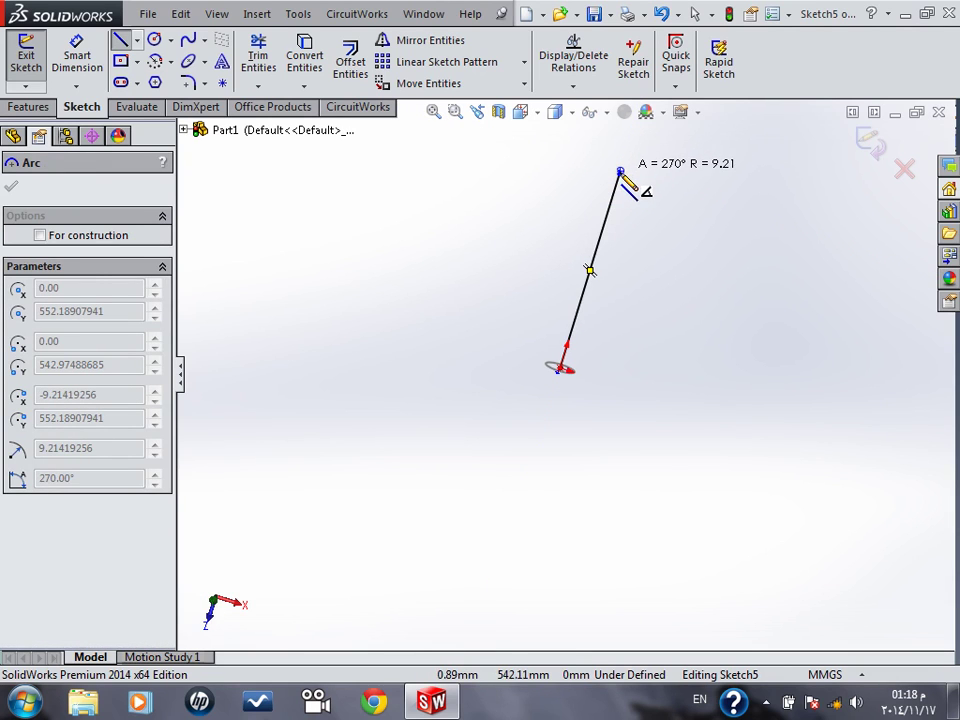
- Continue the path with a tangent half-circle arc and a vertical line about 960 mm long running back past the circle
left_click(762, 219)
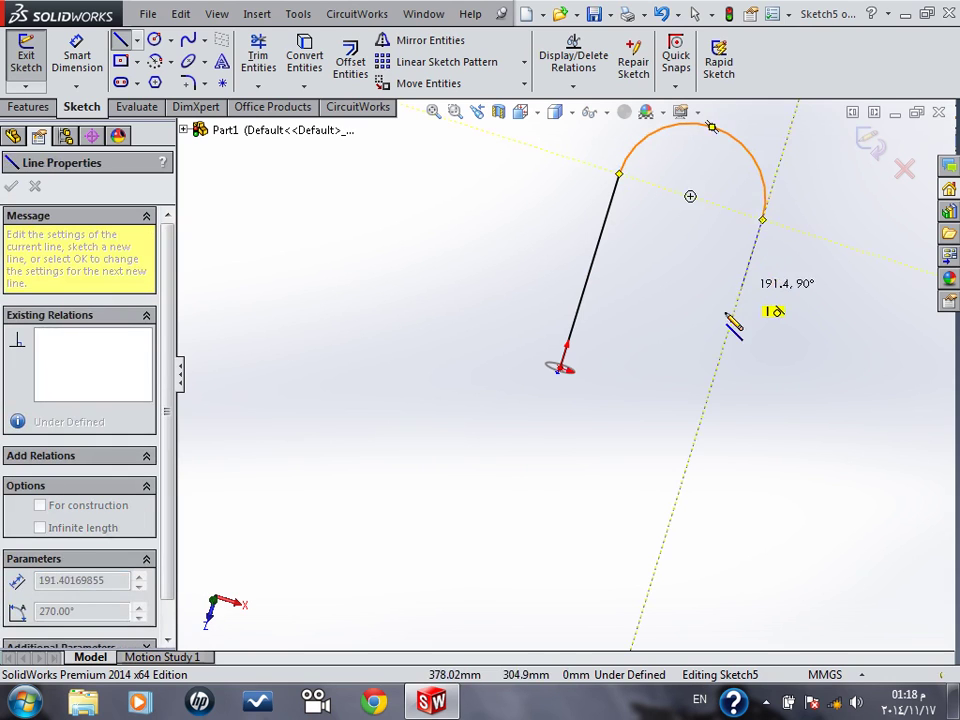
left_click(657, 561)
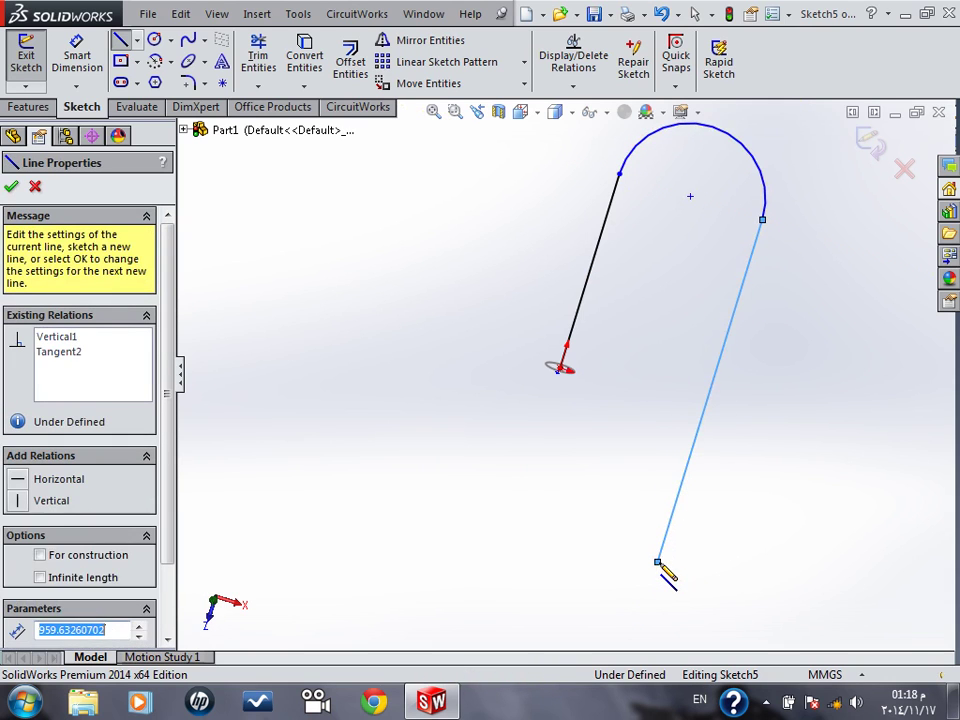
key("Escape")
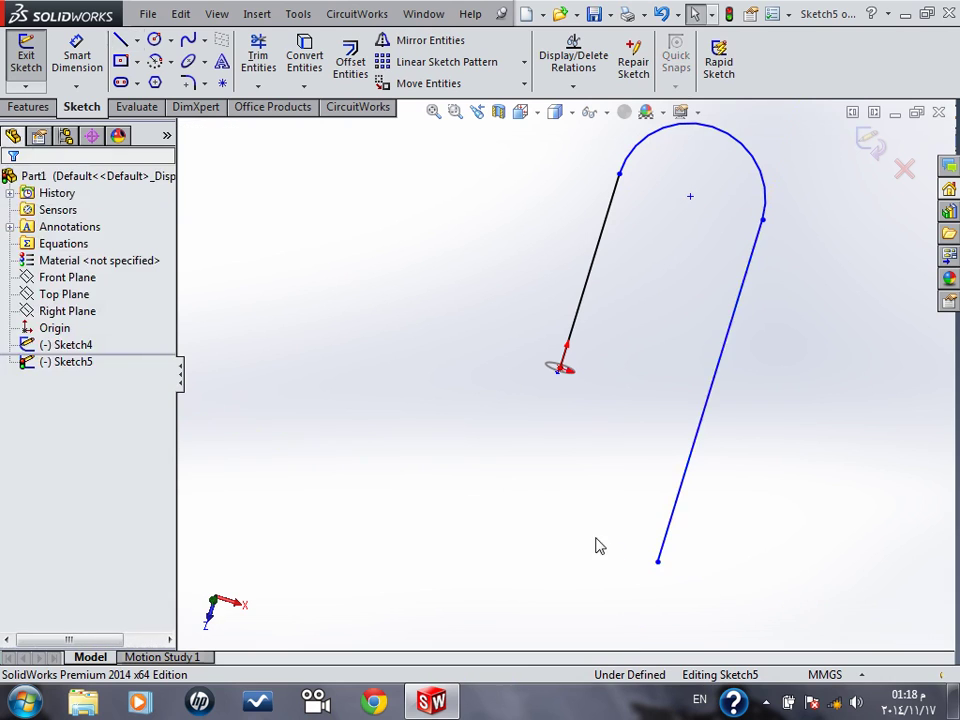
- Set the isometric view and exit the path sketch
key("space")
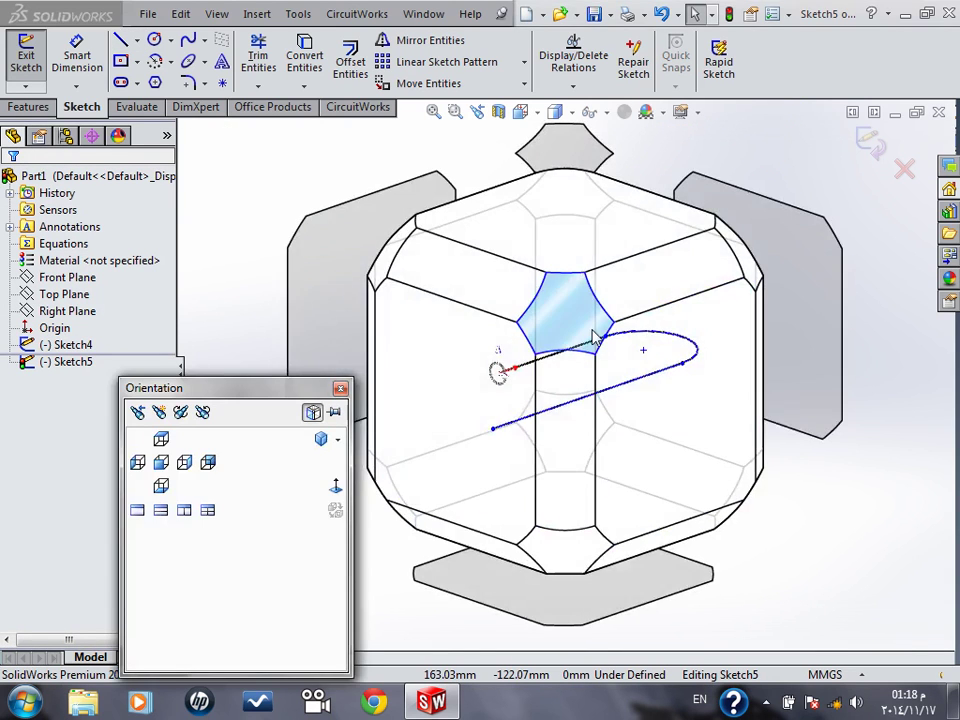
left_click(553, 255)
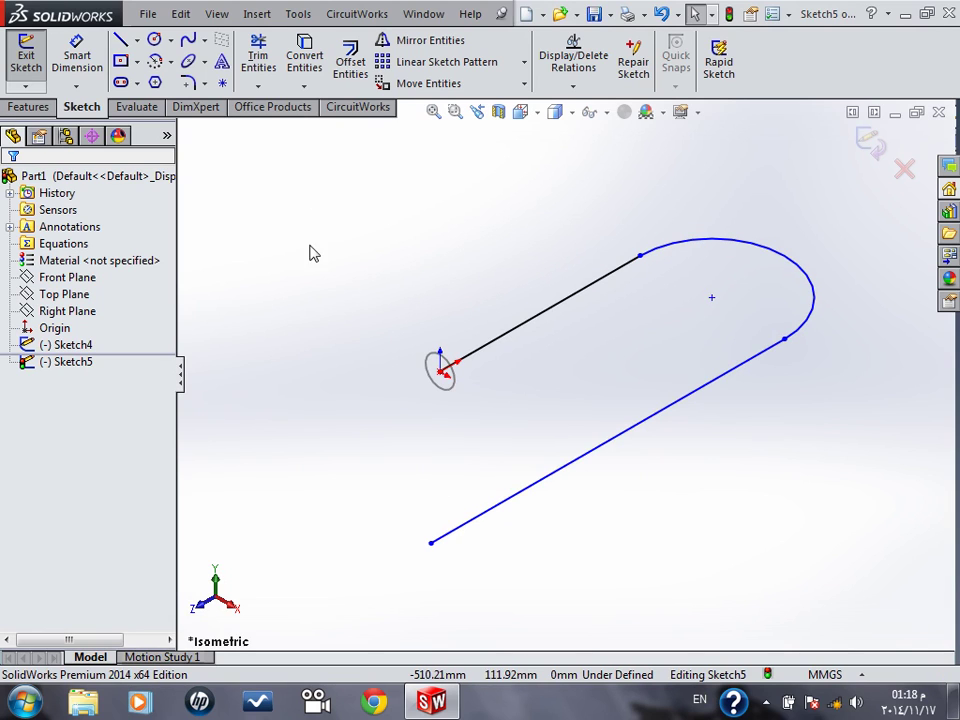
left_click(30, 107)
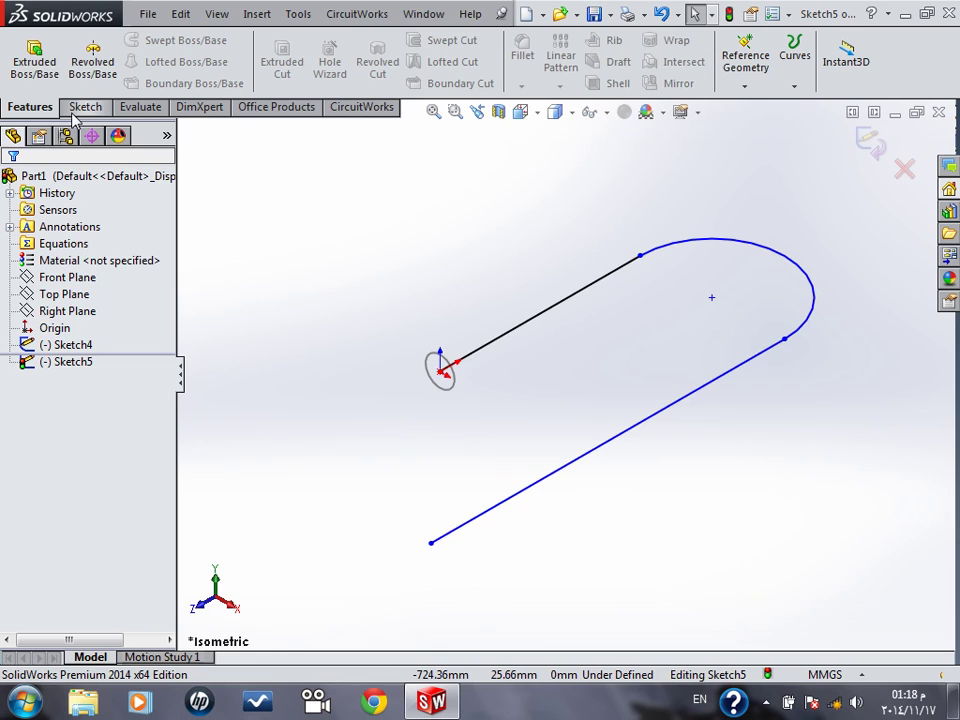
left_click(750, 15)
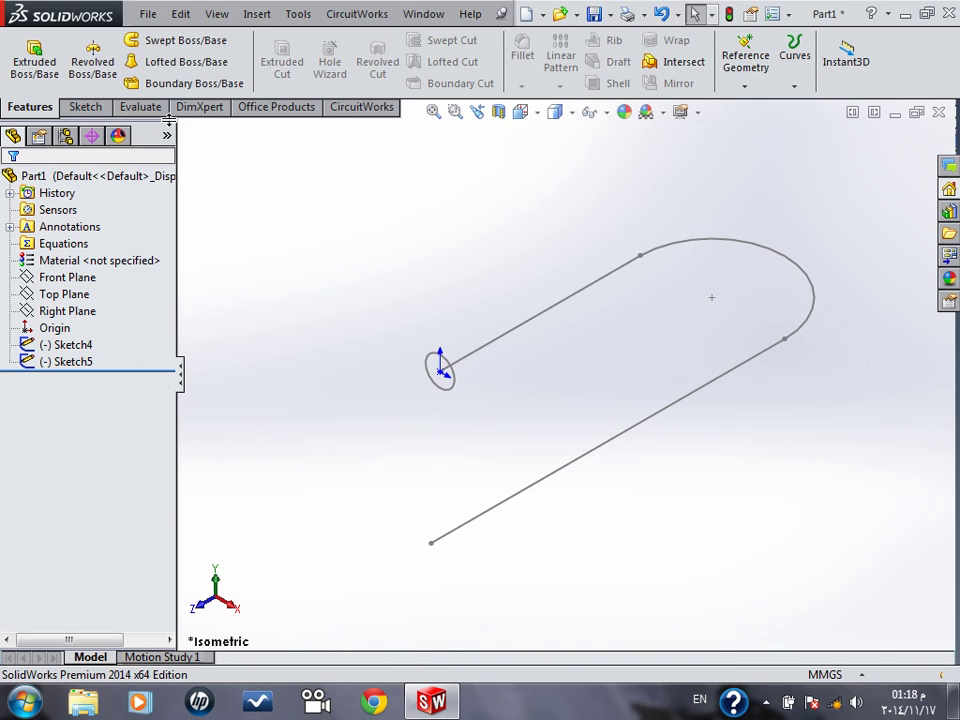
left_click(150, 46)
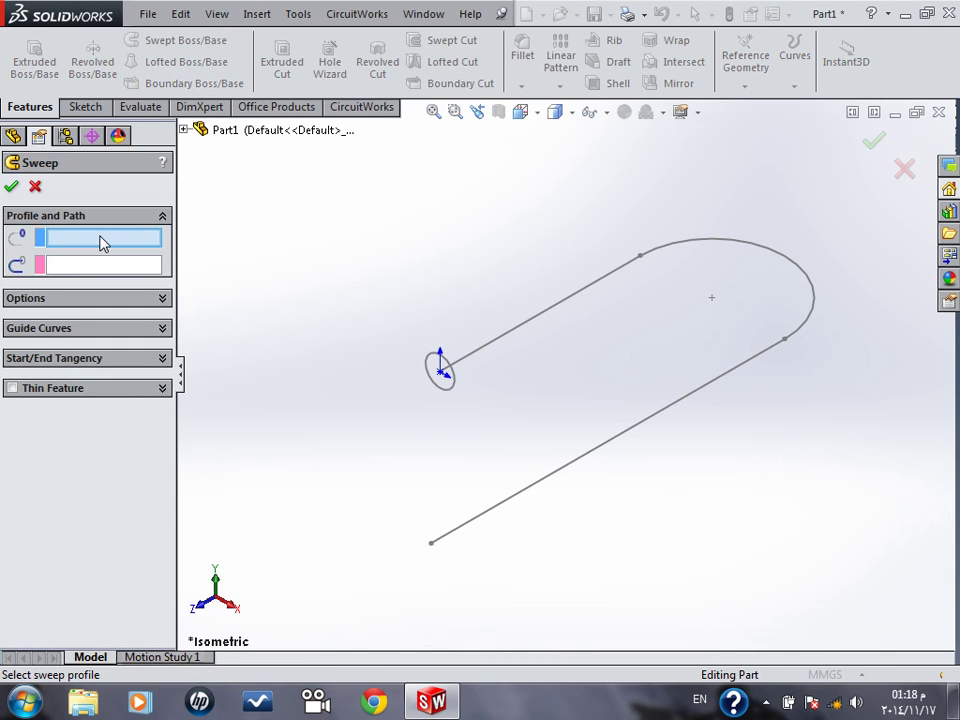
left_click(436, 363)
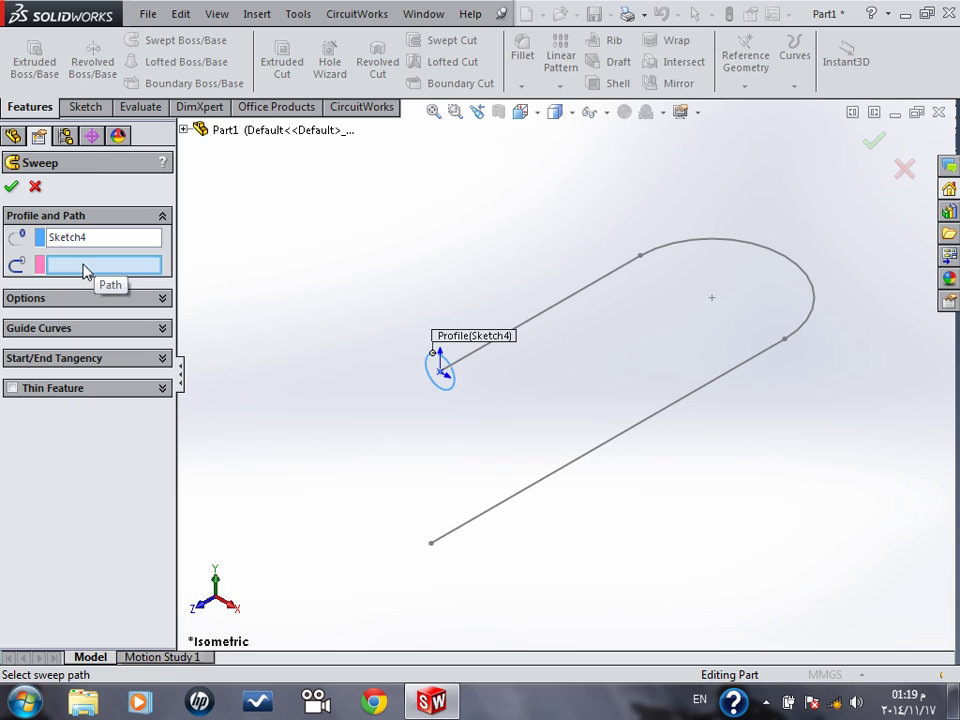
left_click(184, 131)
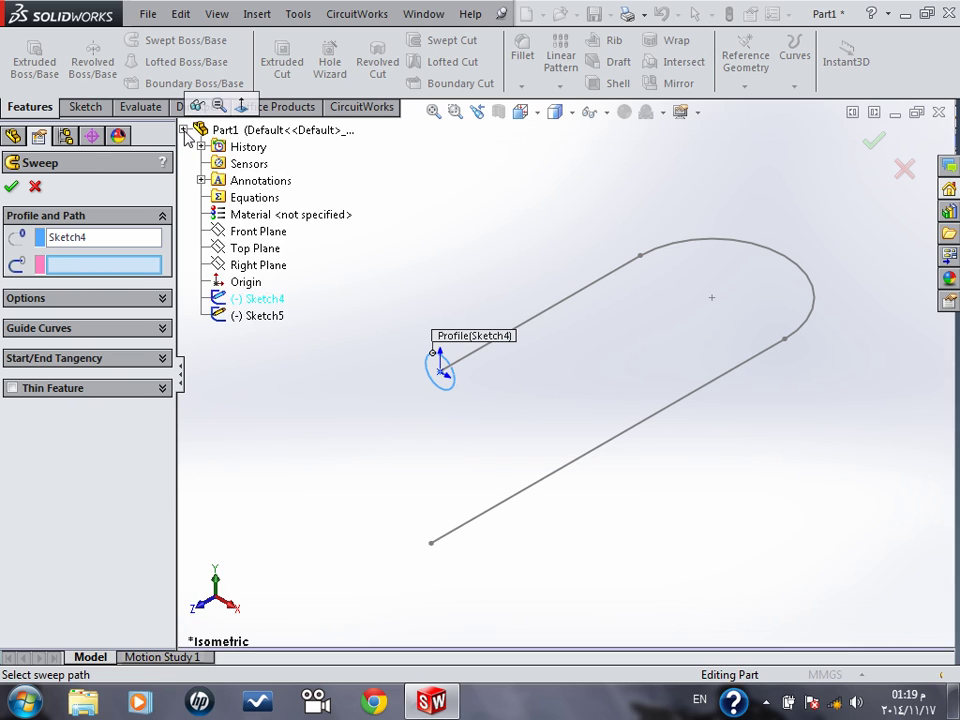
left_click(246, 318)
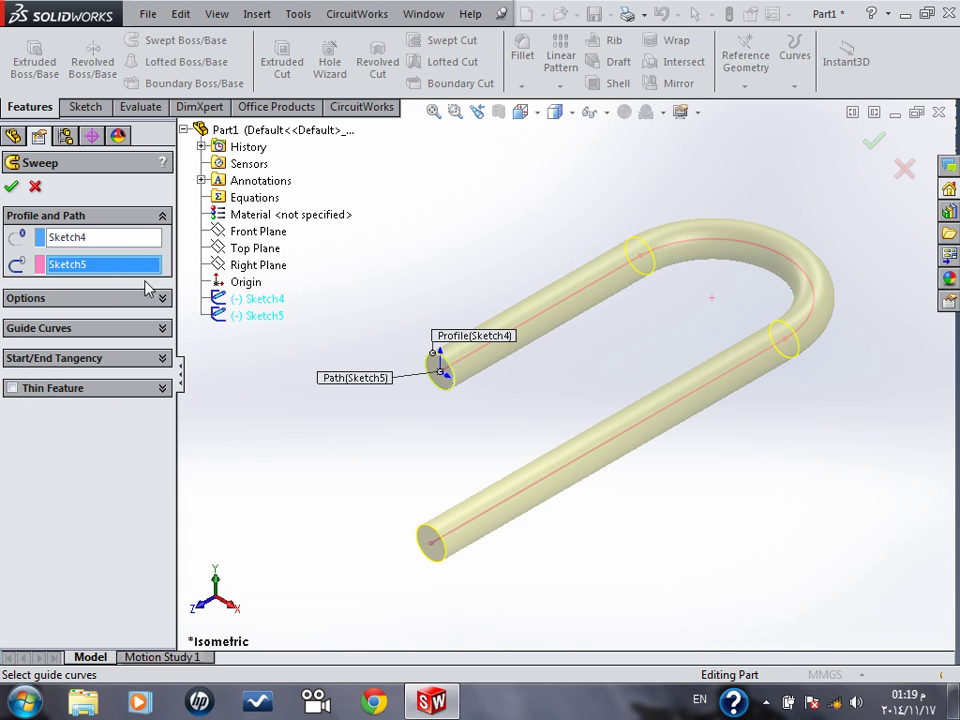
key("Delete")
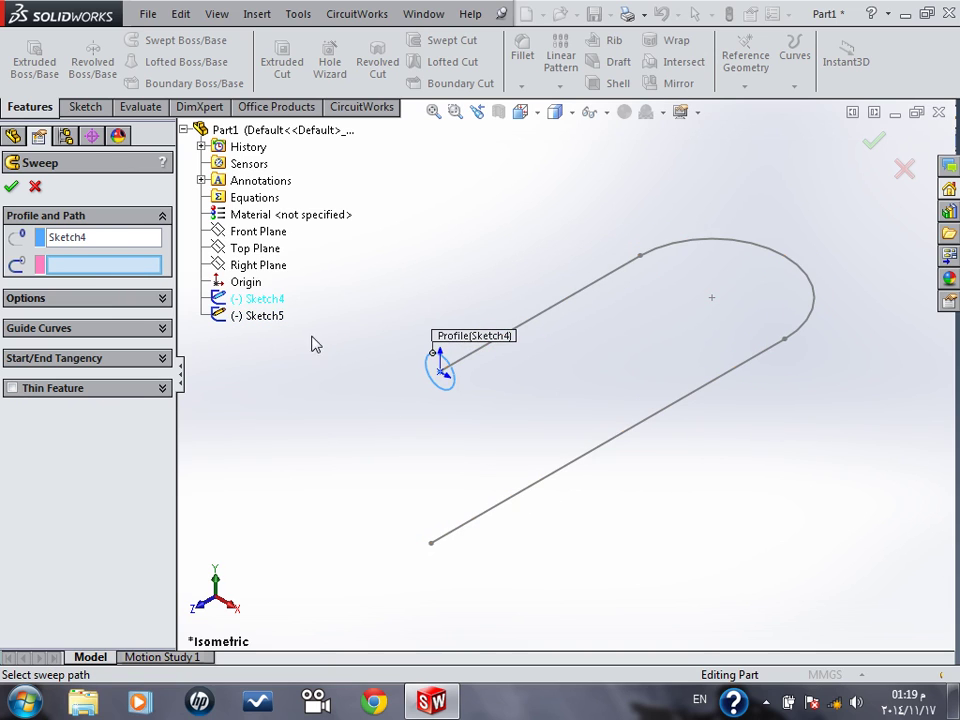
left_click(98, 238)
key("Delete")
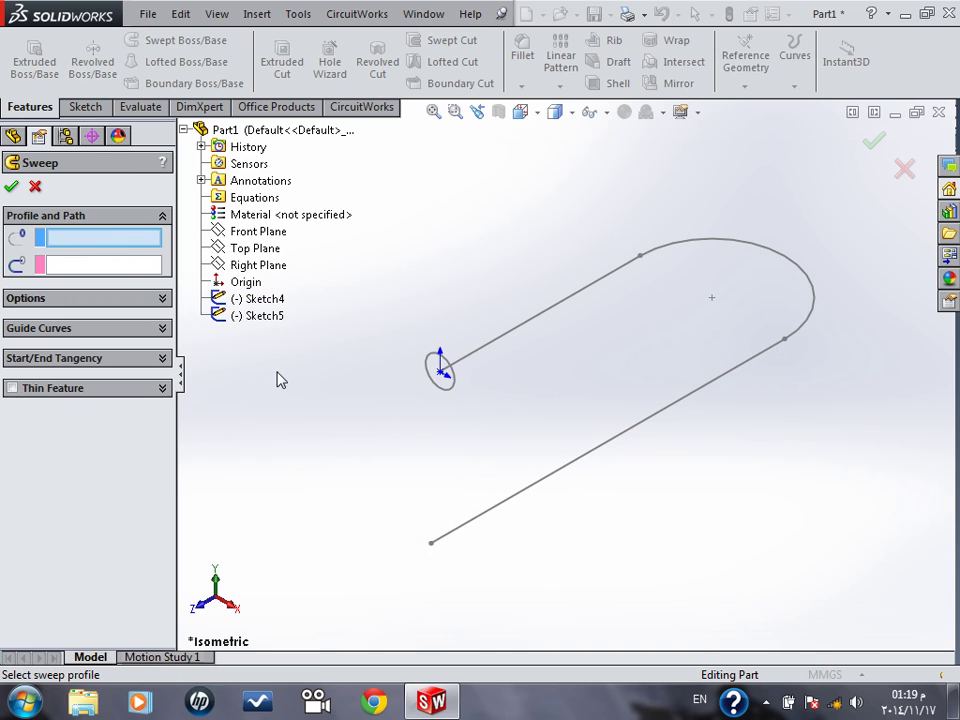
left_click(35, 186)
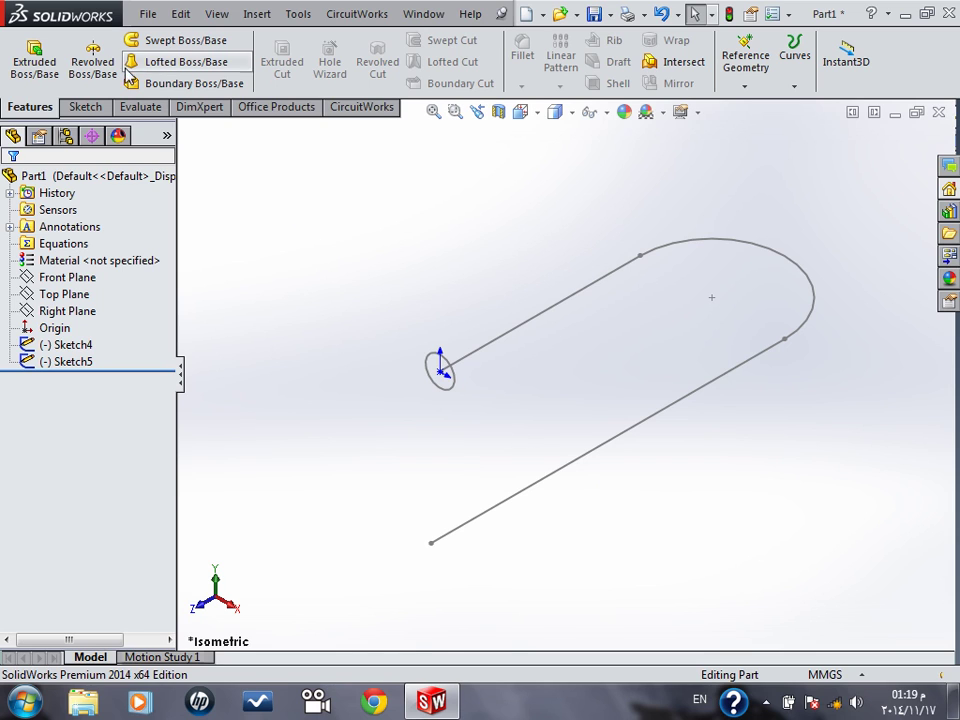
- Create a Swept Boss/Base with the circle Sketch4 as profile and the U-shaped Sketch5 as path
left_click(160, 45)
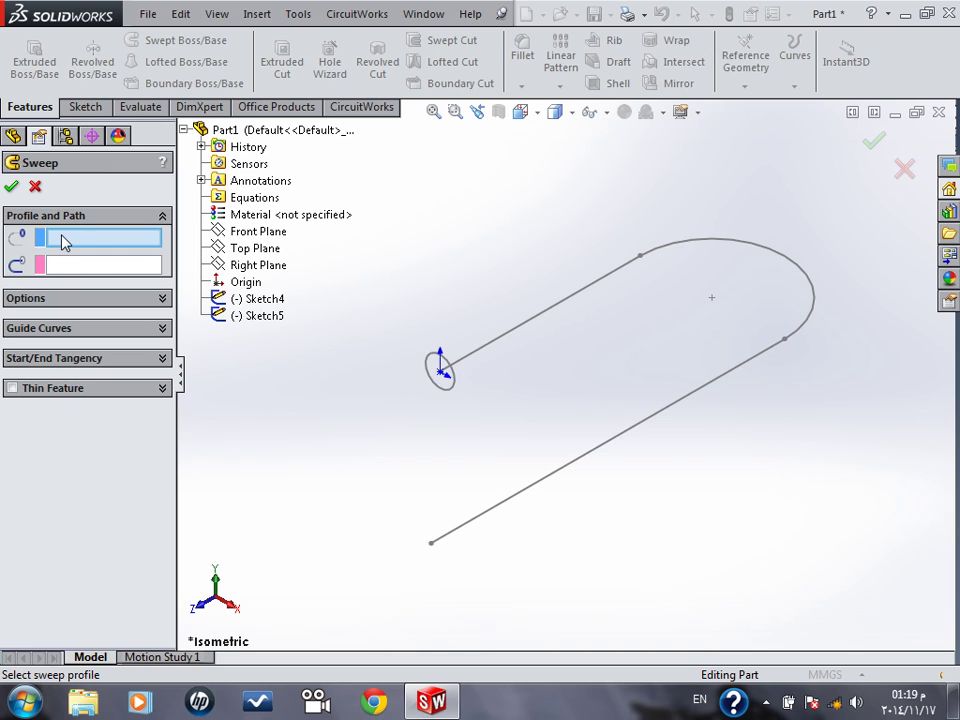
left_click(184, 130)
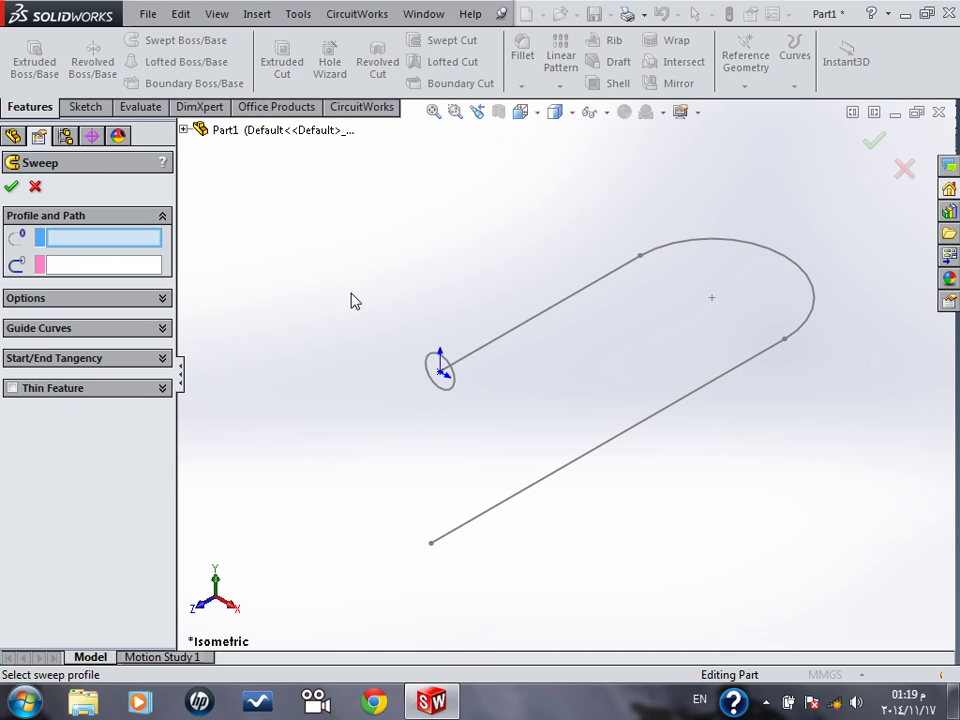
left_click(184, 131)
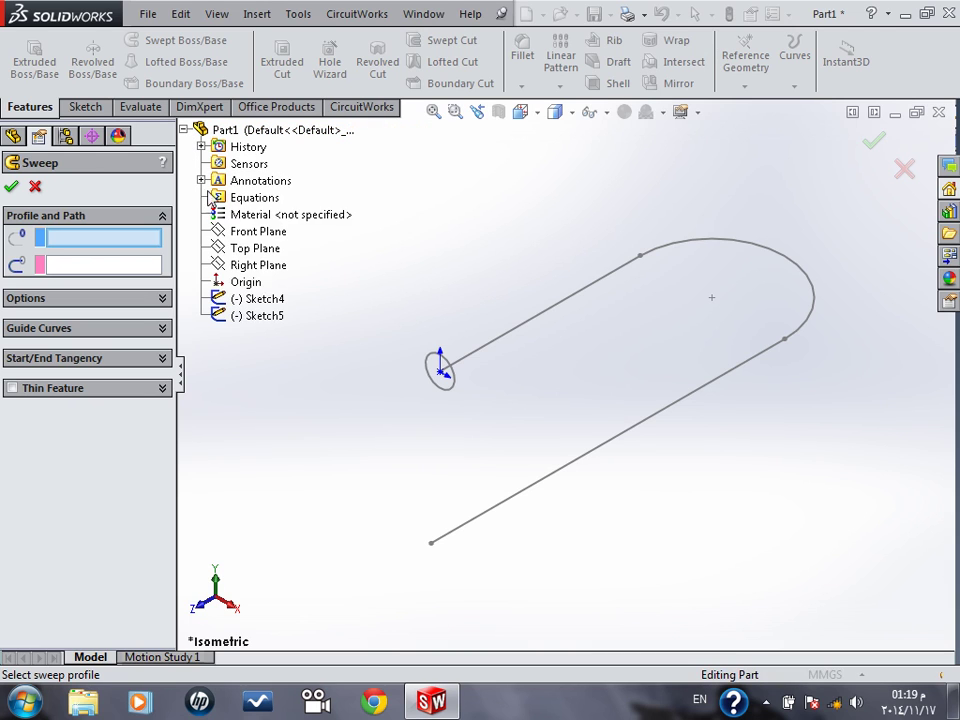
left_click(261, 300)
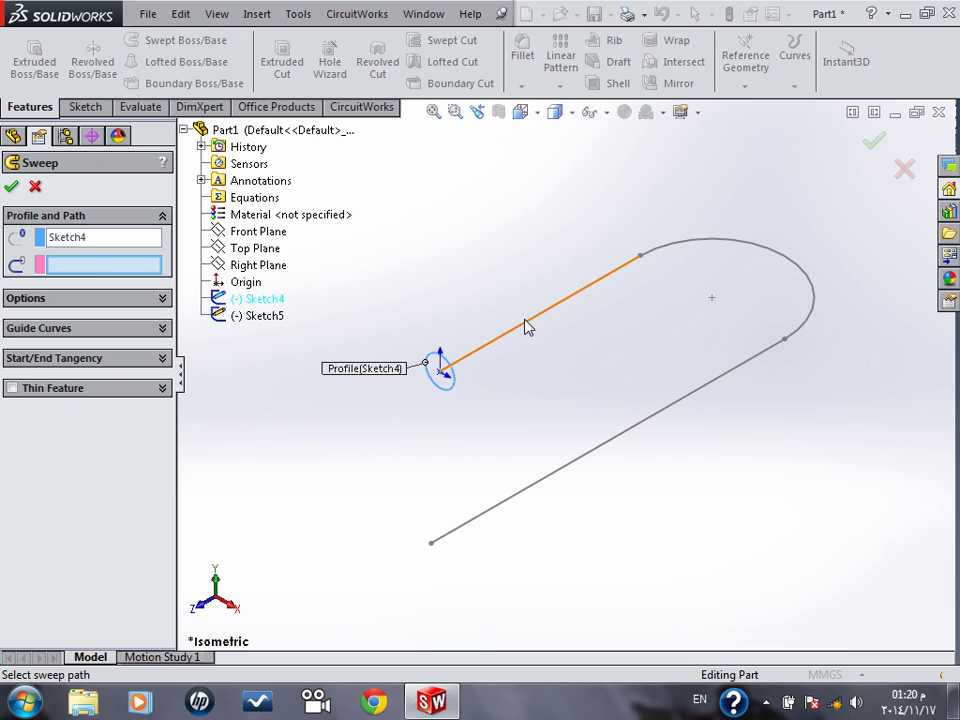
left_click(267, 322)
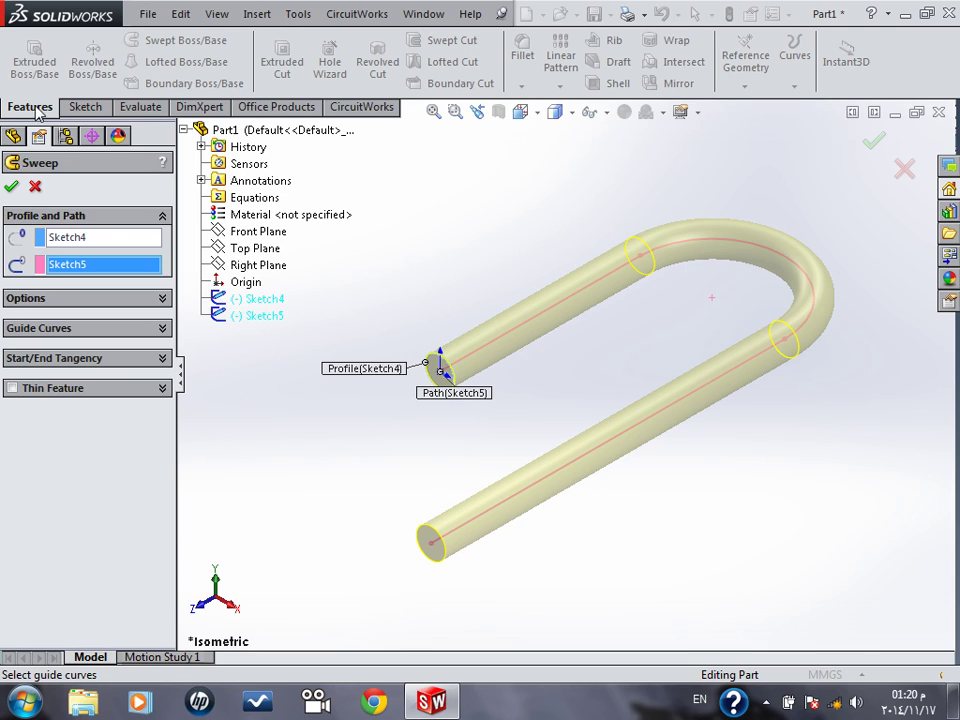
left_click(11, 186)
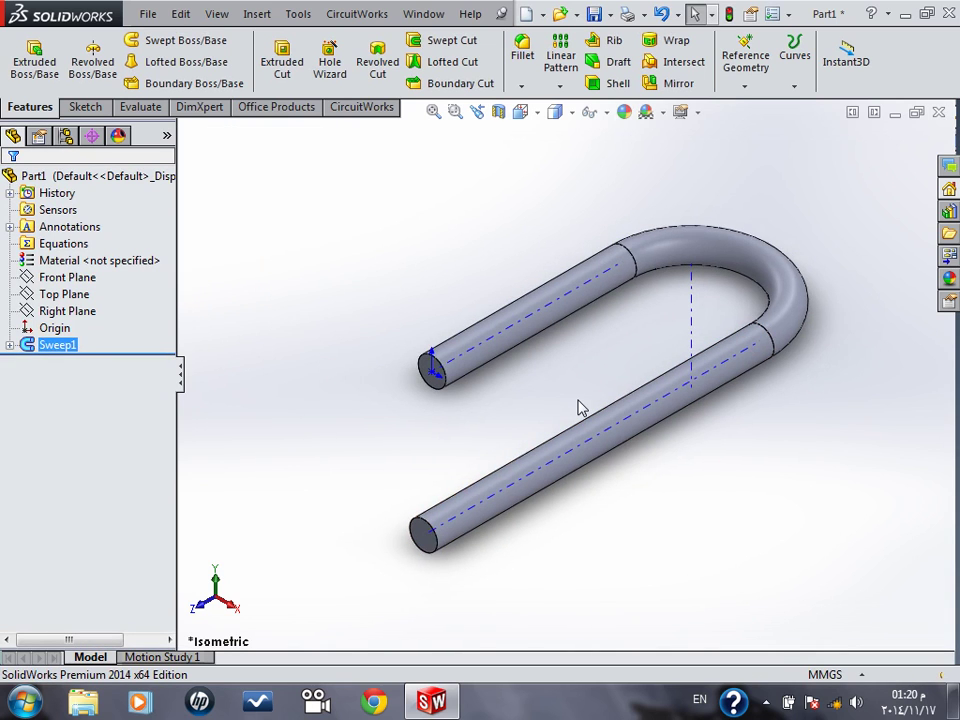
- Expand the sweep feature to show its profile and path sketches, and select the feature
mouse_move(544, 439)
middle_mouse_down()
mouse_move(593, 372)
mouse_move(553, 422)
middle_mouse_up()
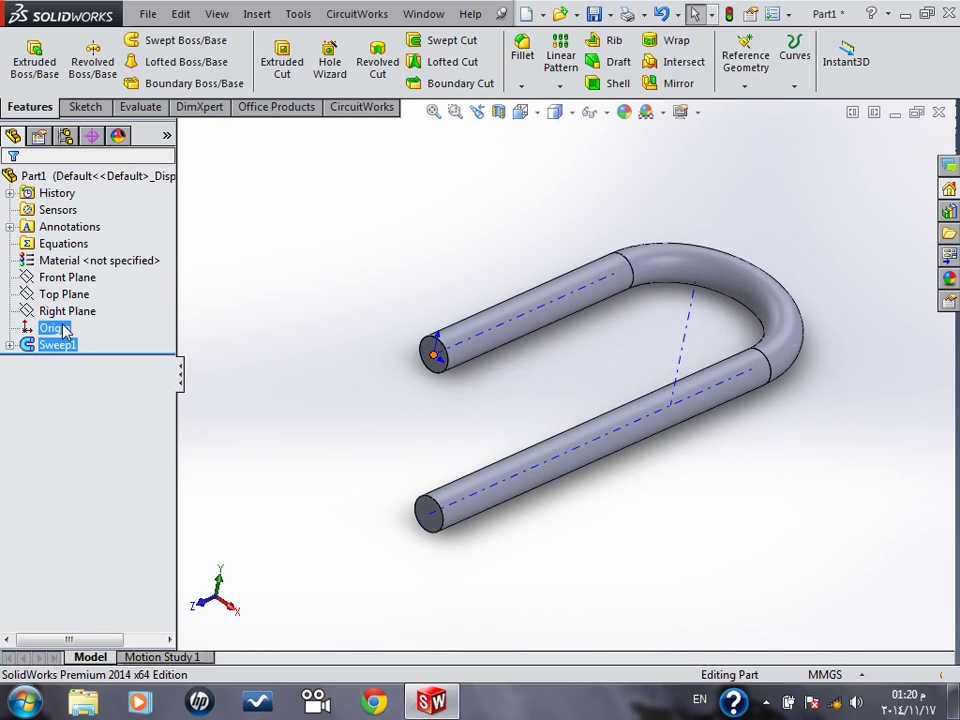
left_click(9, 345)
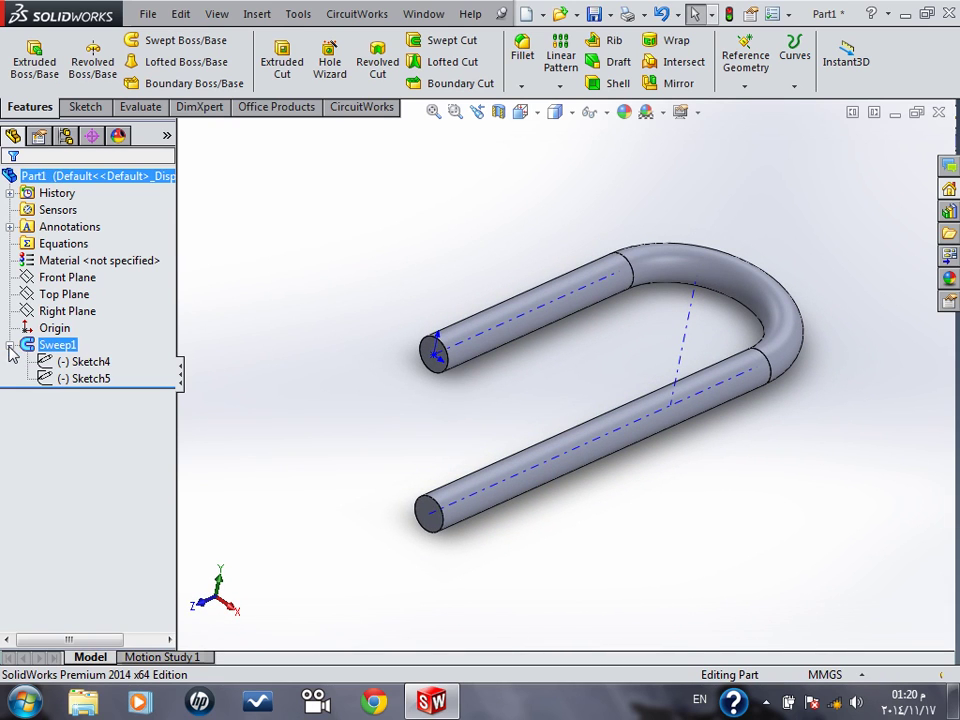
left_click(45, 345)
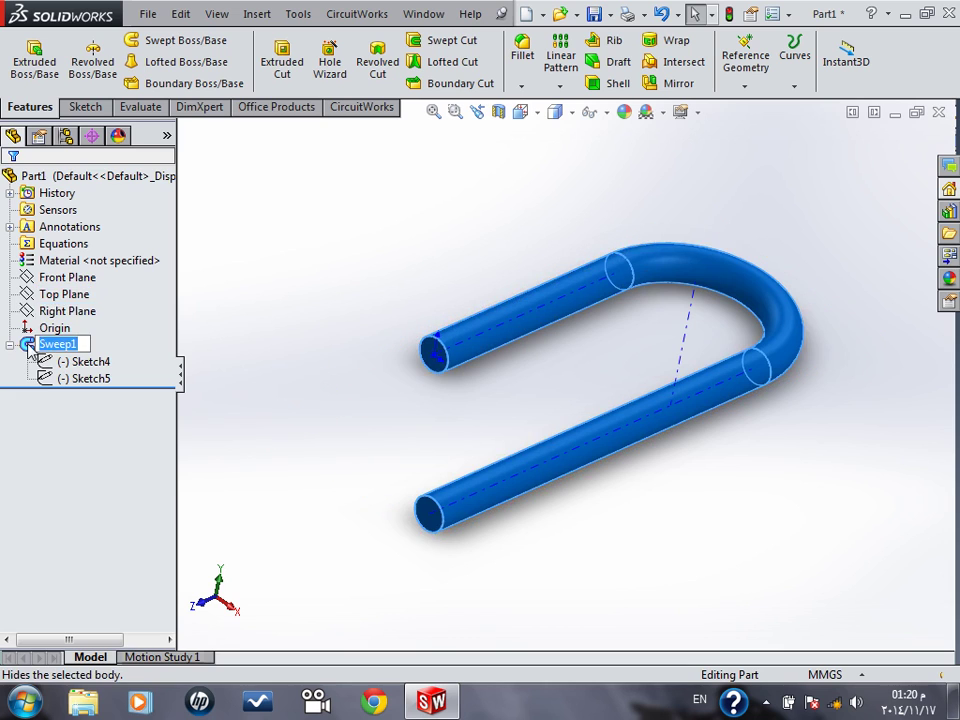
- Delete the Sweep1 feature while keeping its circle profile and U-shaped path sketches
left_click(33, 287)
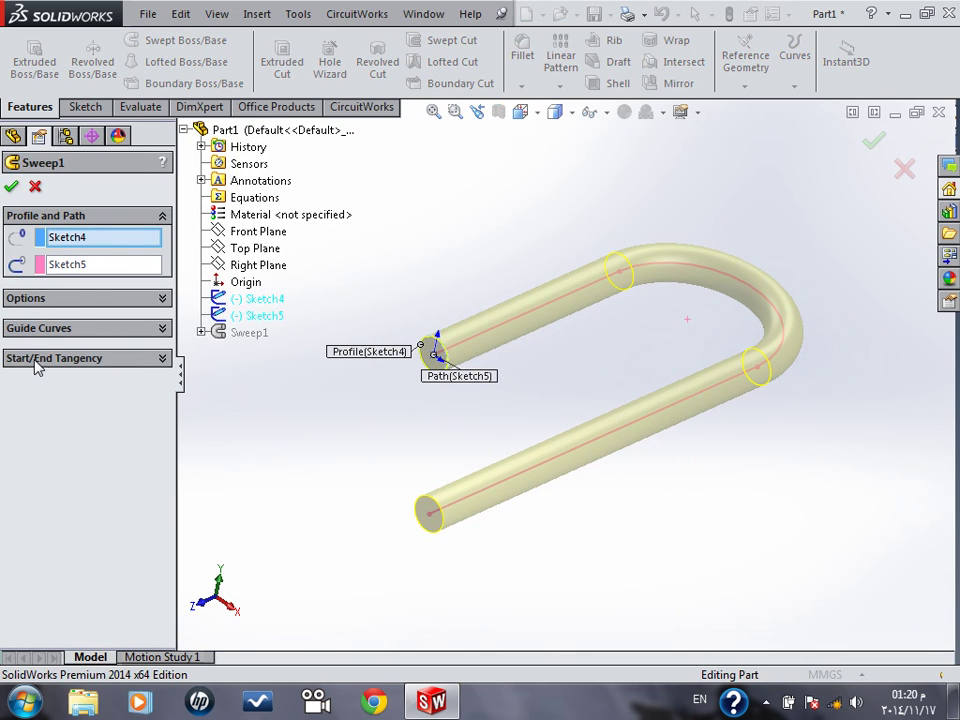
left_click(33, 187)
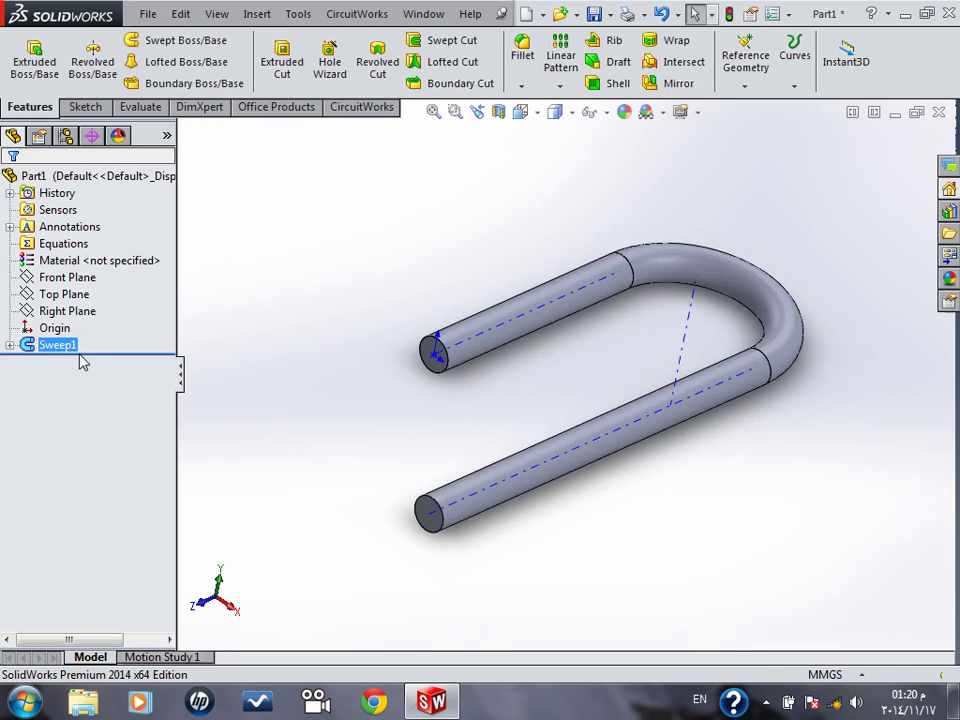
left_click(24, 345)
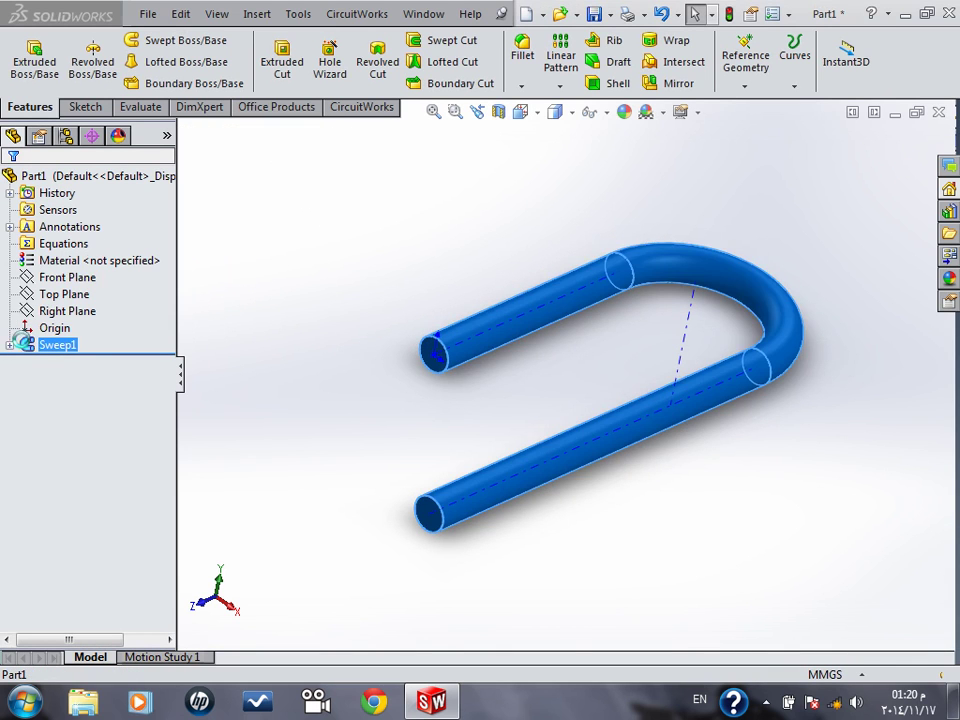
key("Delete")
left_click(756, 257)
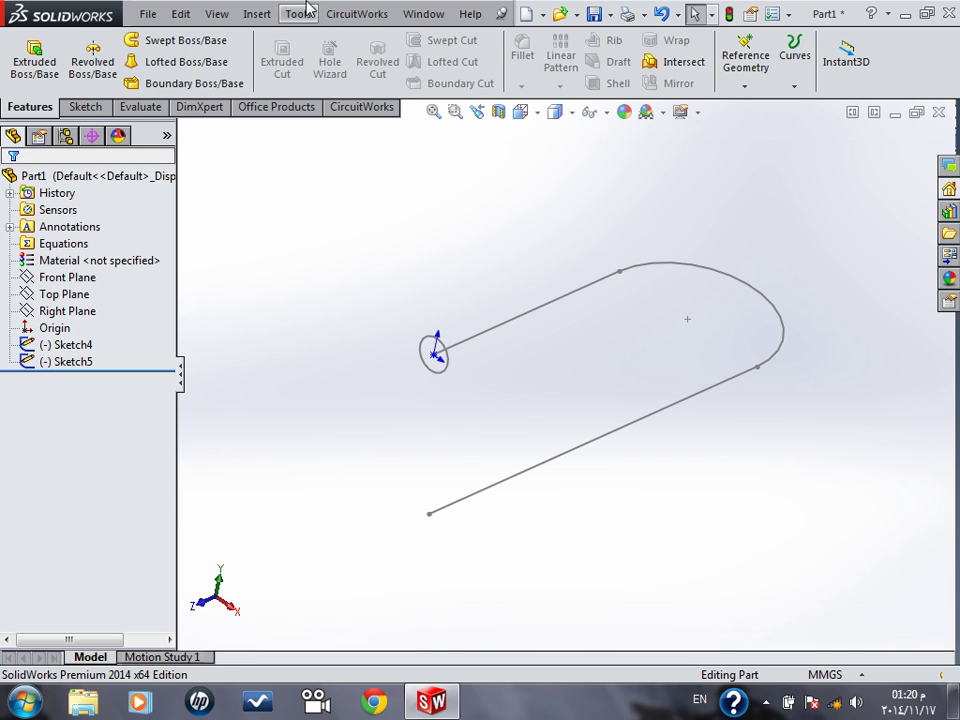
- Create a Swept Boss/Base with profile Sketch4 and path Sketch5 as a One-Direction thin feature 21 mm thick
left_click(165, 40)
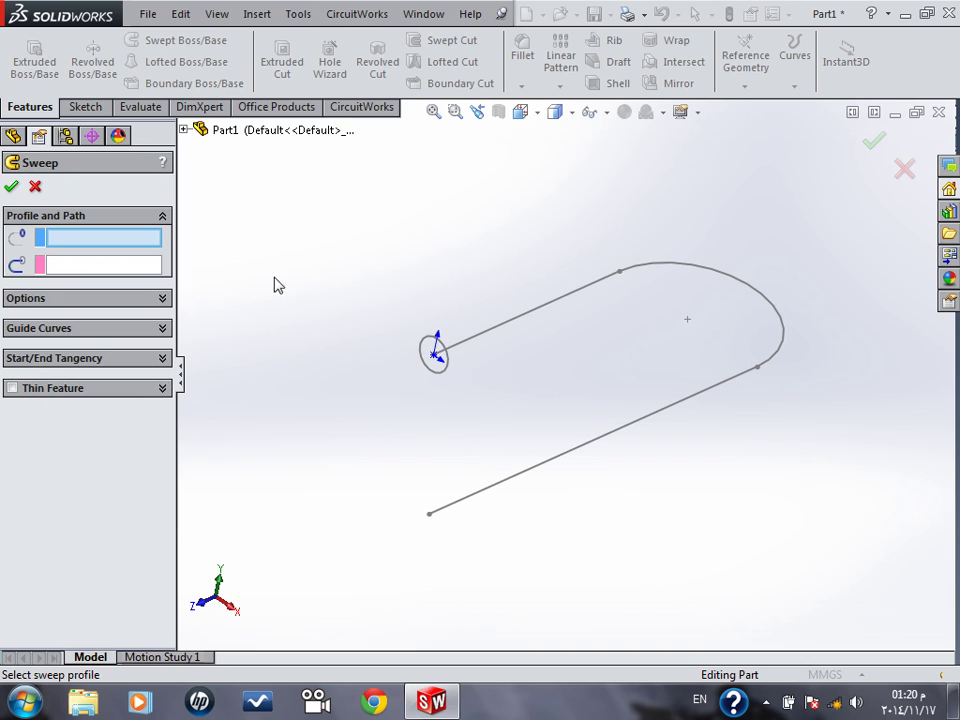
left_click(184, 129)
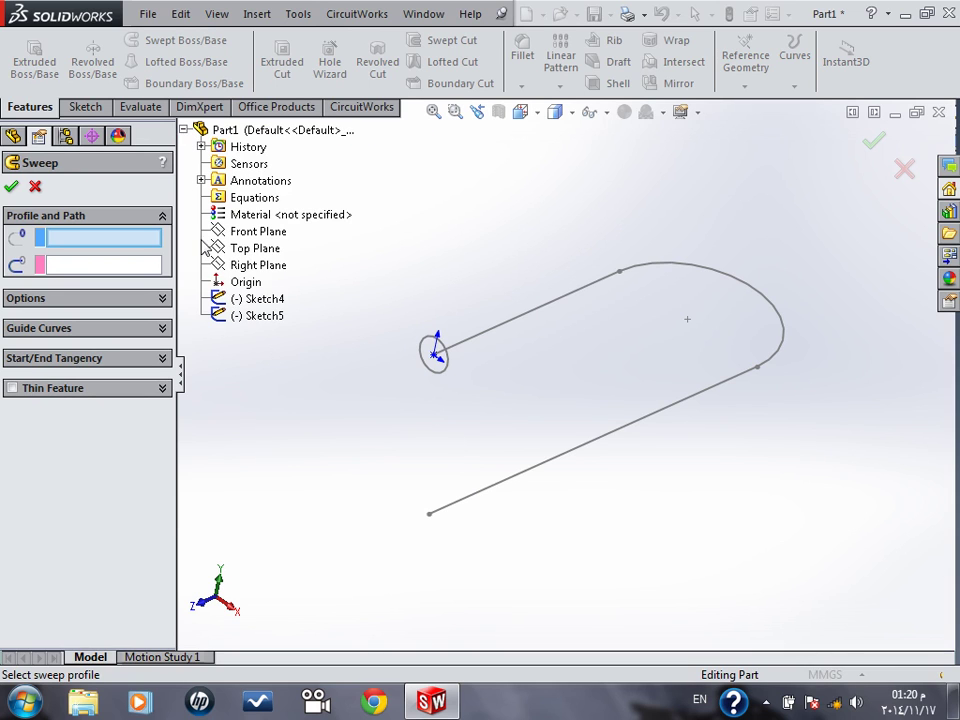
left_click(253, 298)
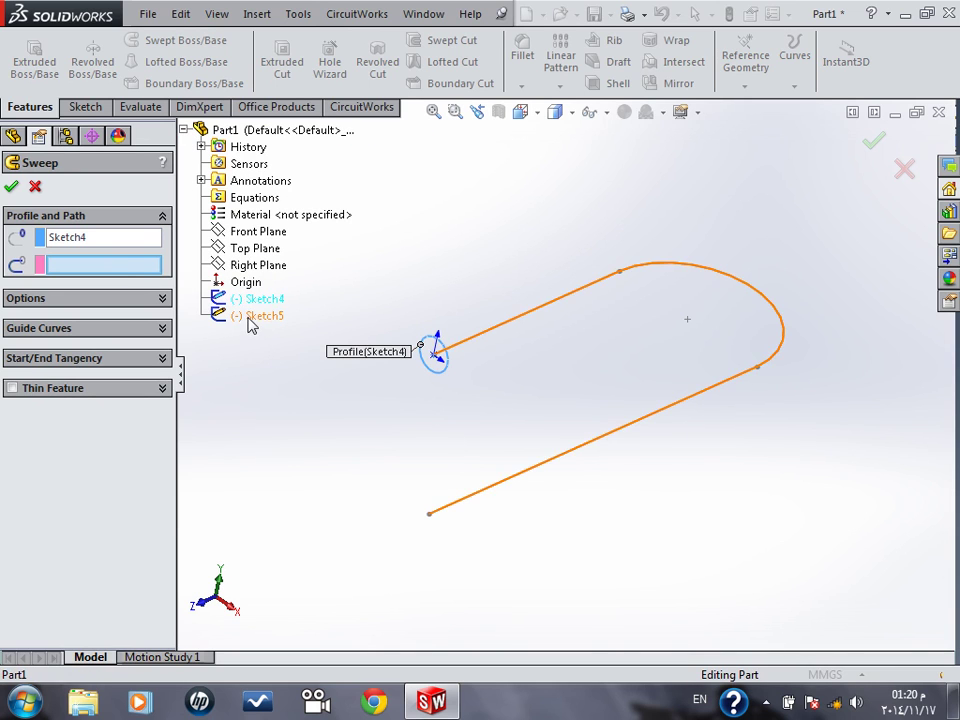
left_click(255, 316)
left_click(11, 388)
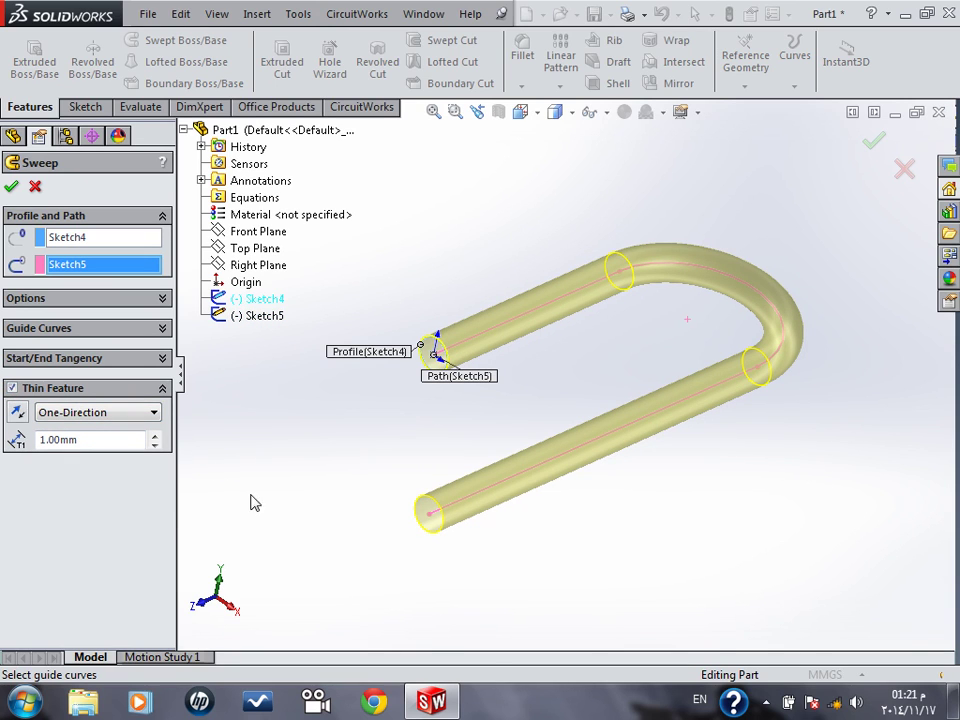
double_click(154, 436)
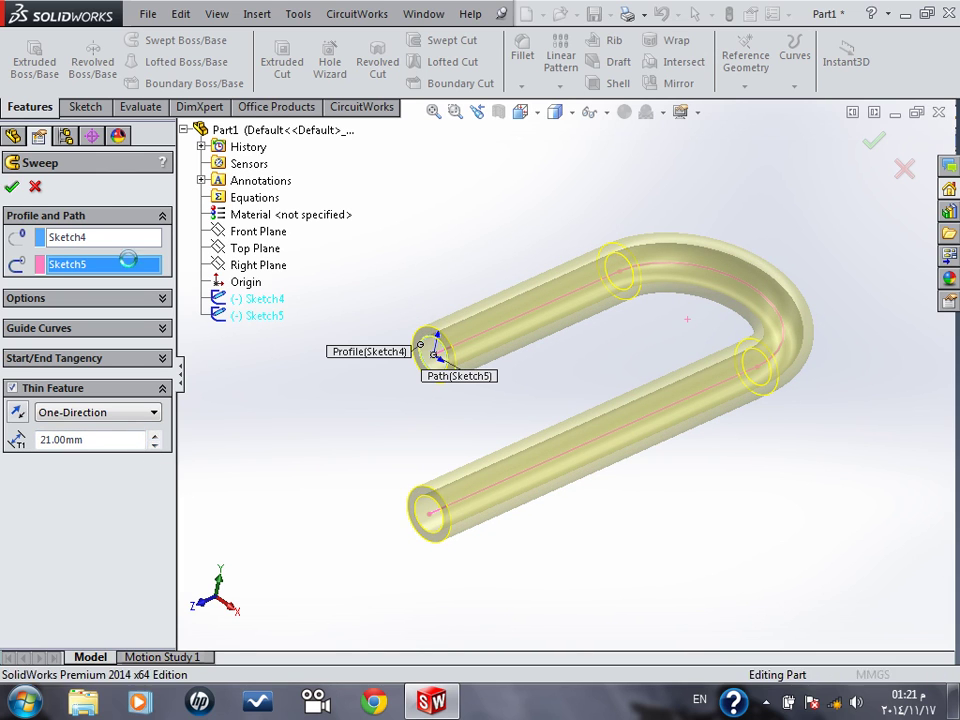
left_click(10, 187)
- Display the hollow U-shaped tube in wireframe and briefly bring up the Lofted Boss/Base settings
mouse_move(407, 504)
middle_mouse_down()
mouse_move(435, 443)
mouse_move(468, 480)
mouse_move(414, 471)
mouse_move(420, 480)
middle_mouse_up()
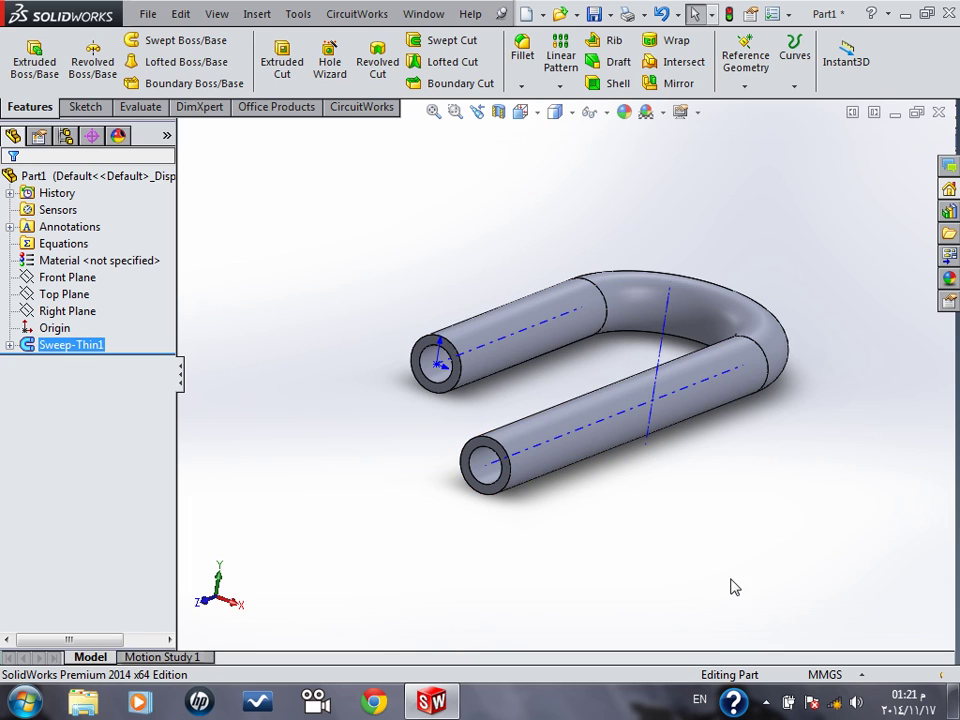
left_click(570, 114)
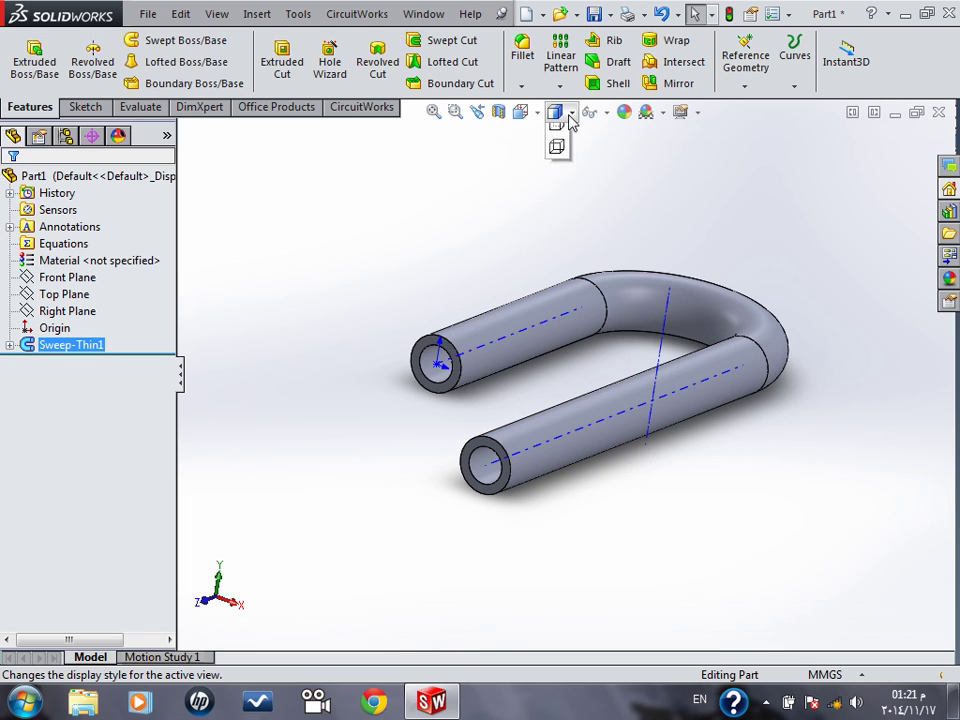
left_click(559, 231)
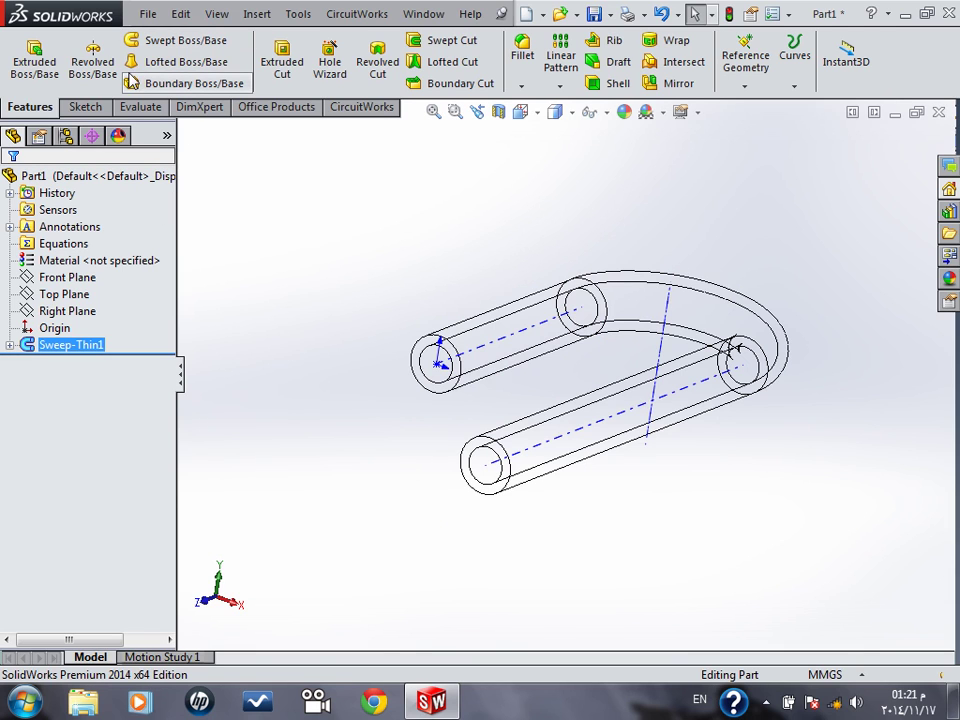
left_click(155, 61)
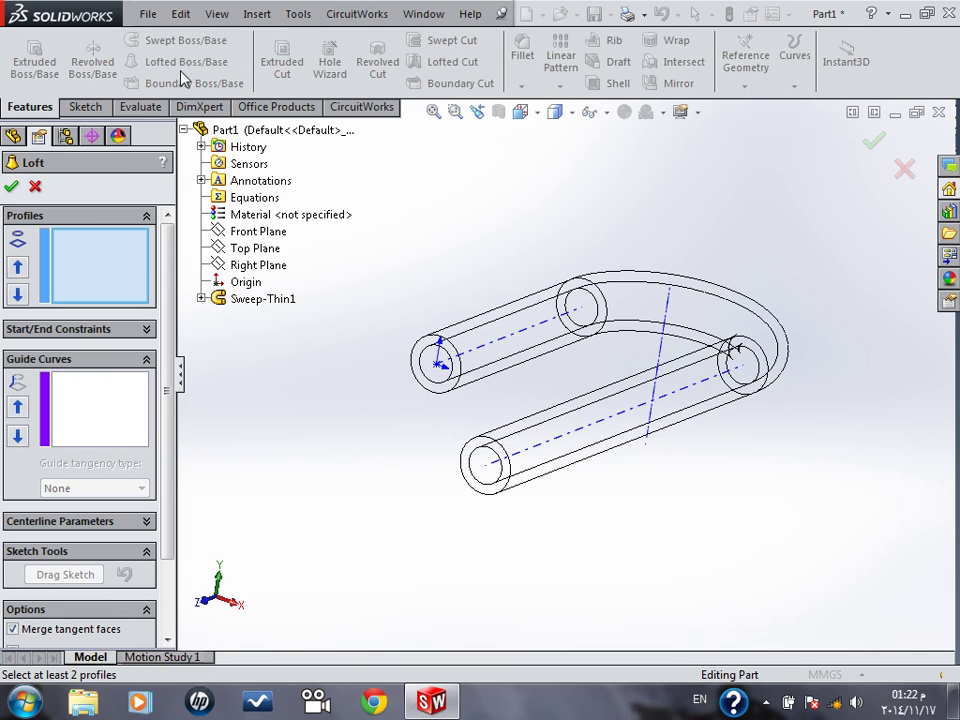
left_click(35, 186)
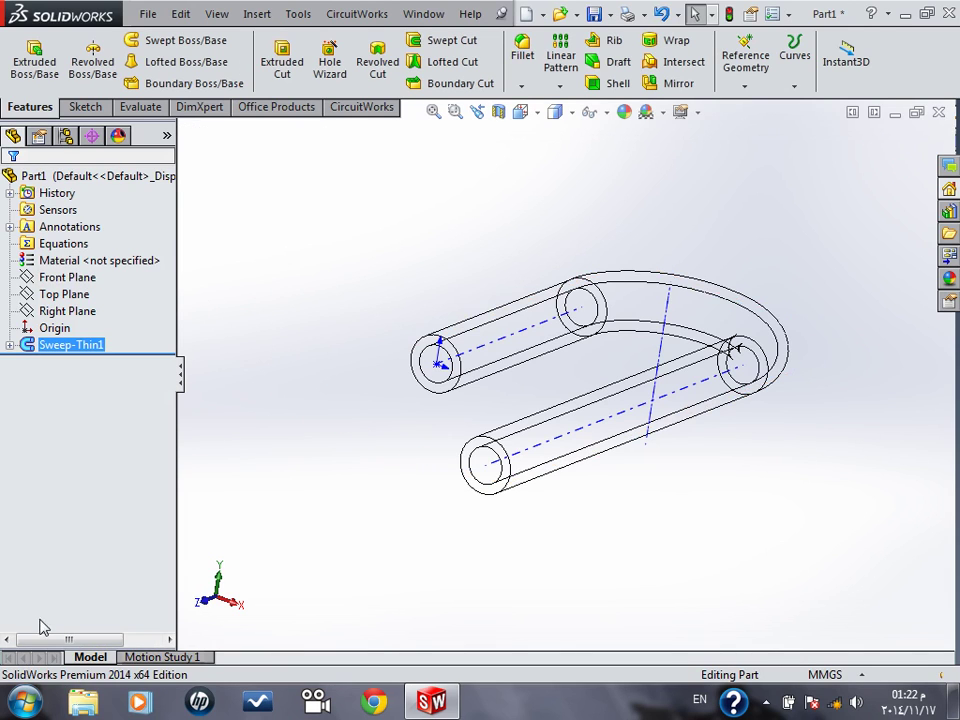
- Switch to Windows Explorer and browse drive C to the projects folder inside Solid work 2014
left_click(20, 707)
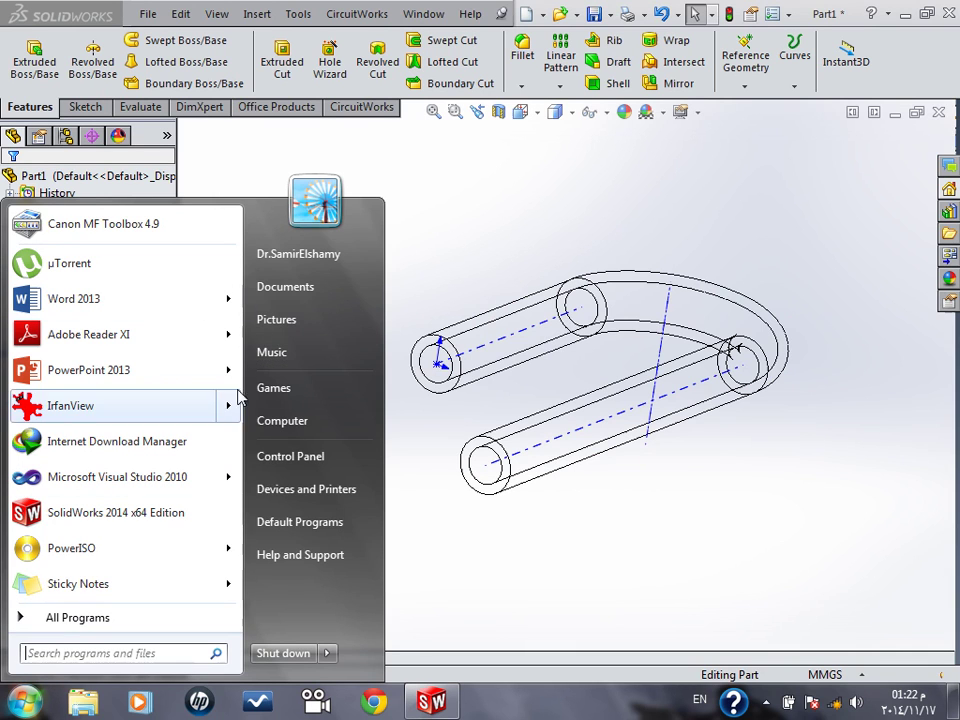
left_click(270, 420)
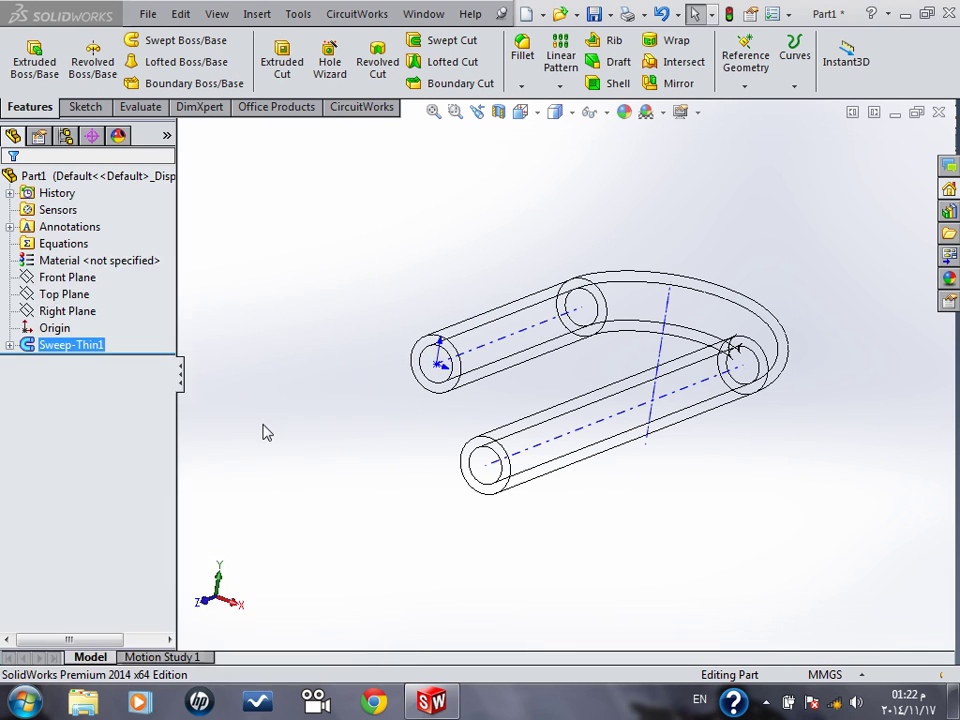
left_click(330, 143)
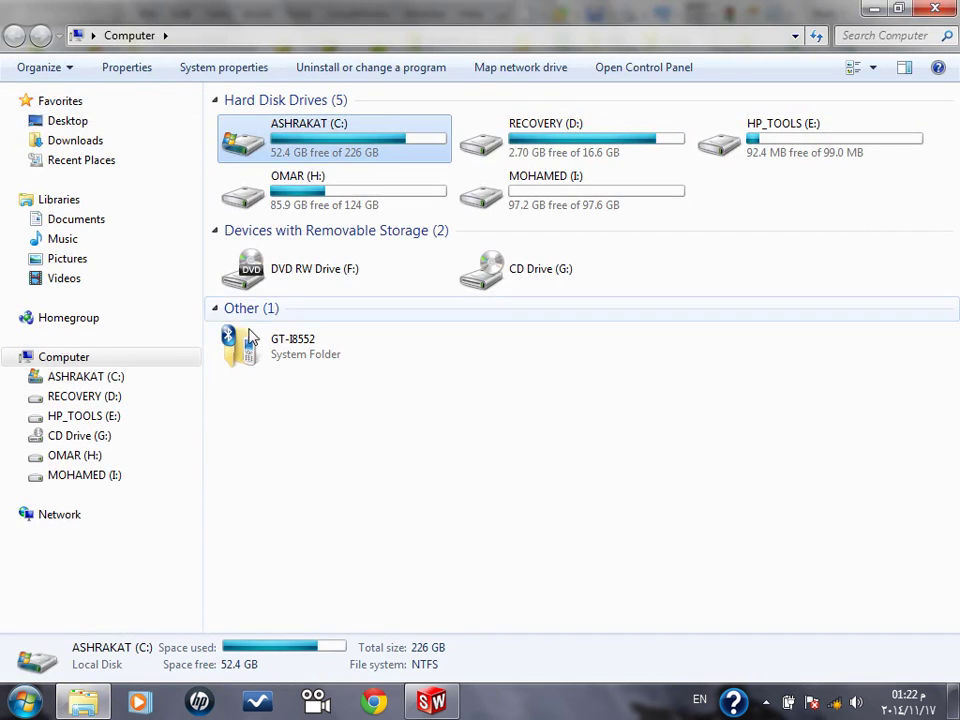
double_click(345, 139)
double_click(266, 259)
double_click(262, 222)
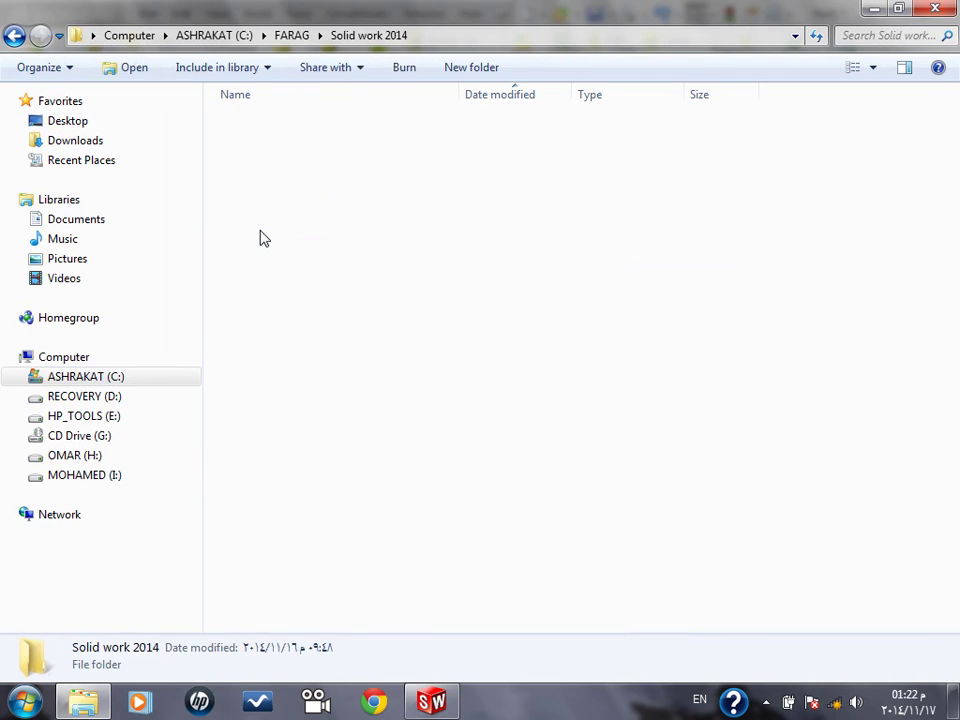
double_click(258, 201)
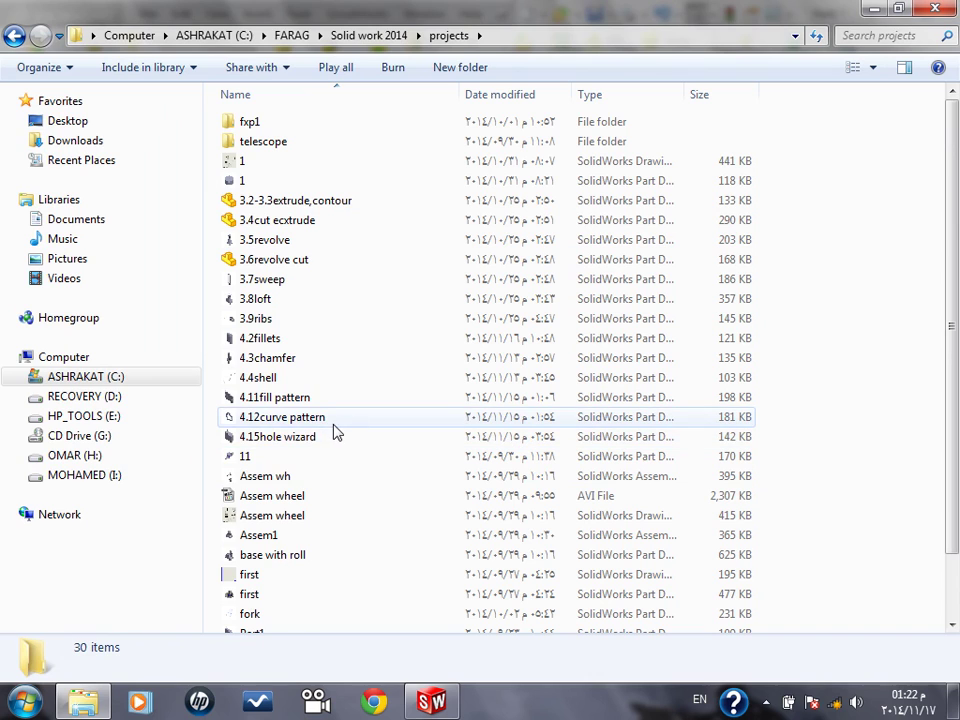
- Select the part files from 3.7sweep through 4.15hole wizard and open them in SolidWorks
left_click(279, 305)
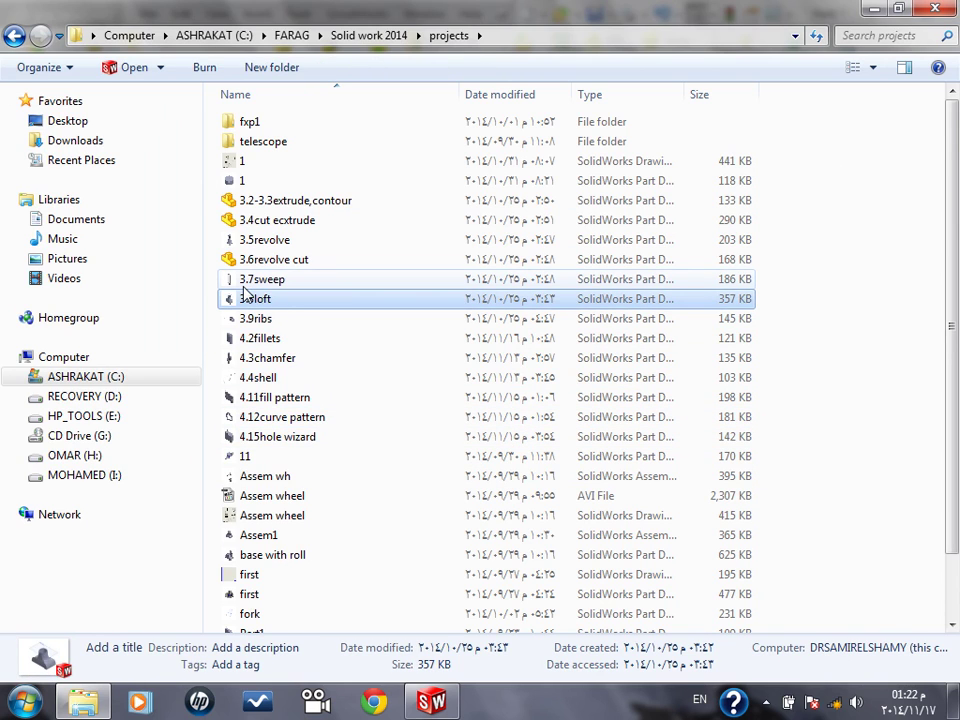
left_click(244, 284, "ctrl")
left_click(250, 318, "ctrl")
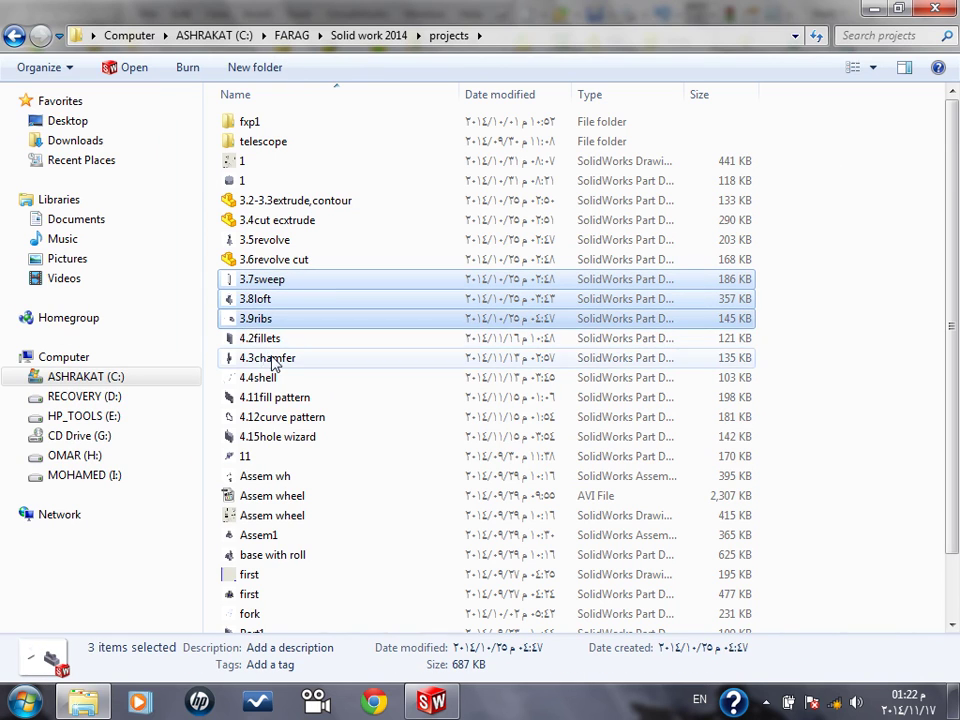
left_click(256, 339, "ctrl")
left_click(255, 358, "ctrl")
left_click(254, 378, "ctrl")
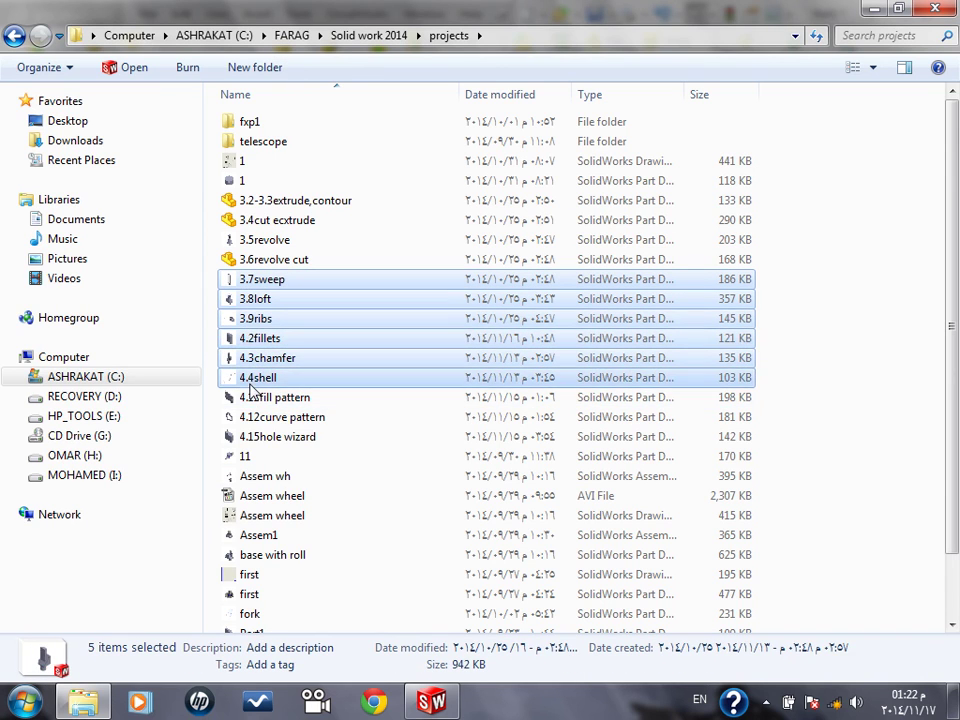
left_click(256, 400, "ctrl")
left_click(262, 418, "ctrl")
left_click(265, 438, "ctrl")
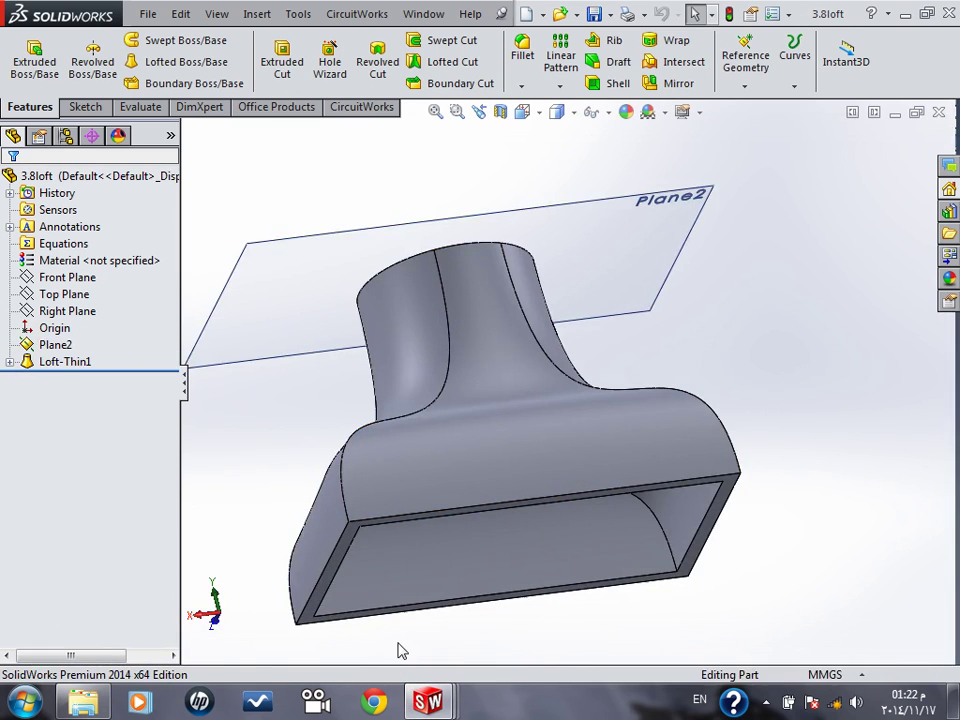
- Bring up the 3.7sweep part and examine its paperclip-shaped swept tube
mouse_move(428, 702)
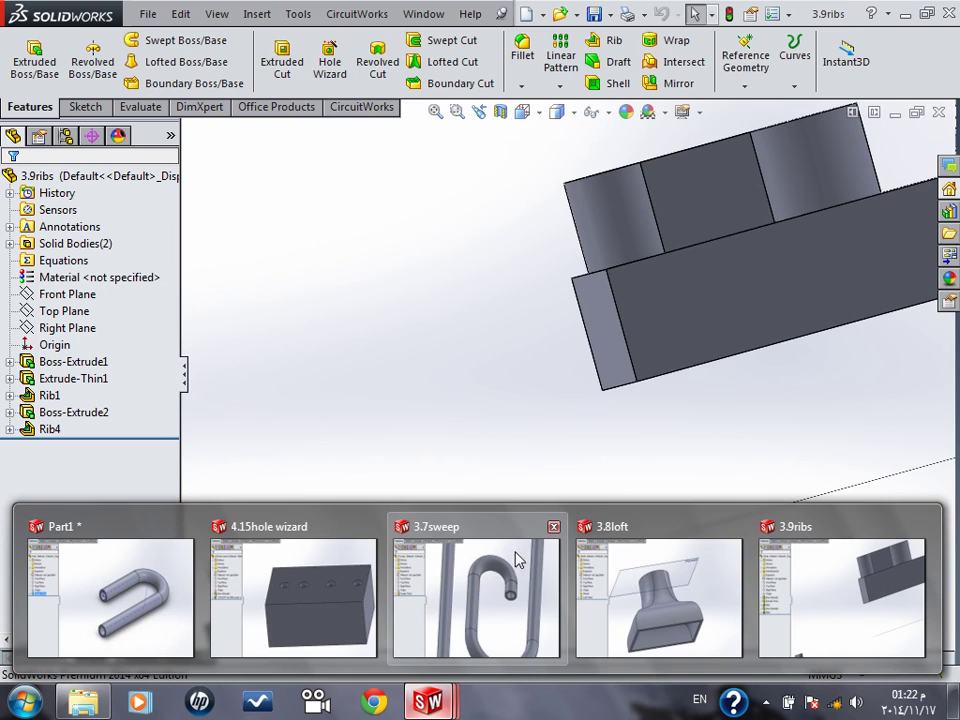
left_click(482, 527)
scroll(489, 536, "up", 5)
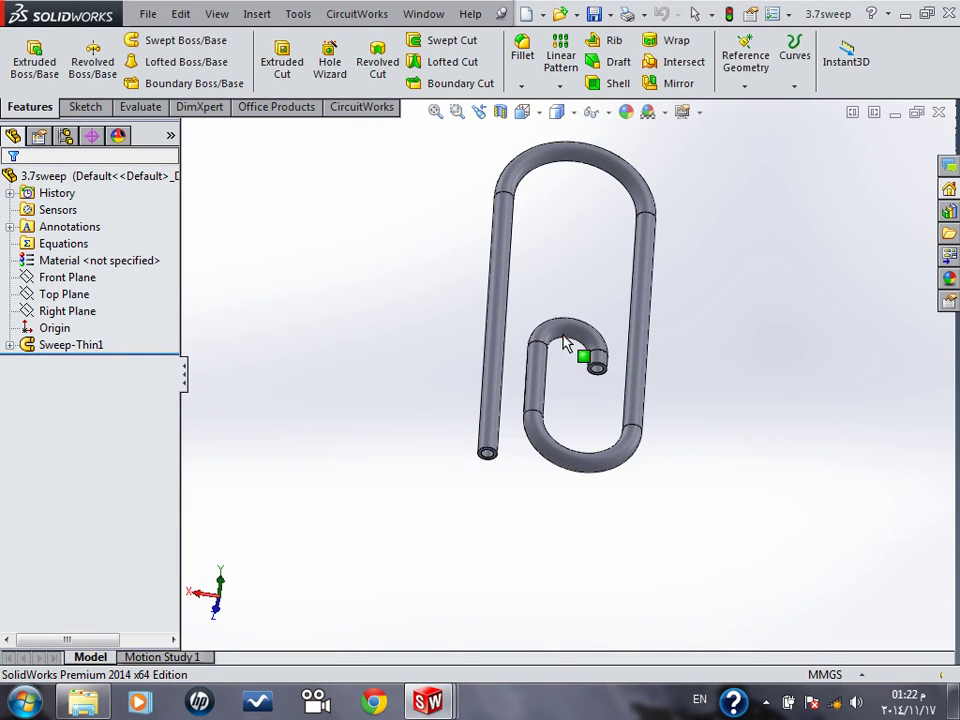
key("Down")
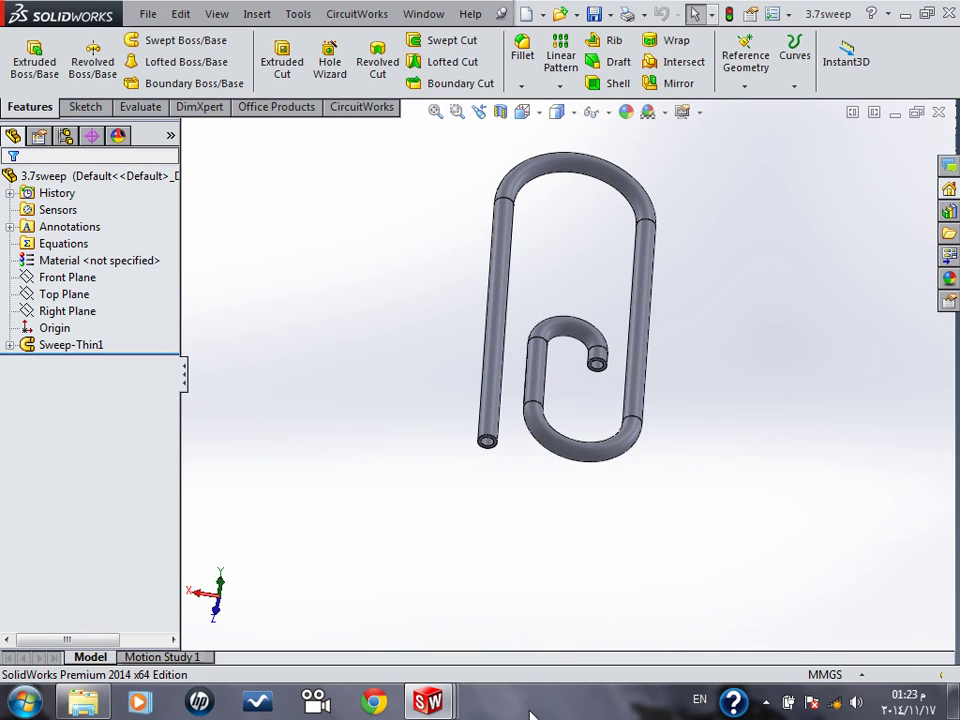
- Bring up the 3.8loft part and examine the thin loft between its round neck and rectangular base, including Plane2
mouse_move(428, 702)
mouse_move(801, 592)
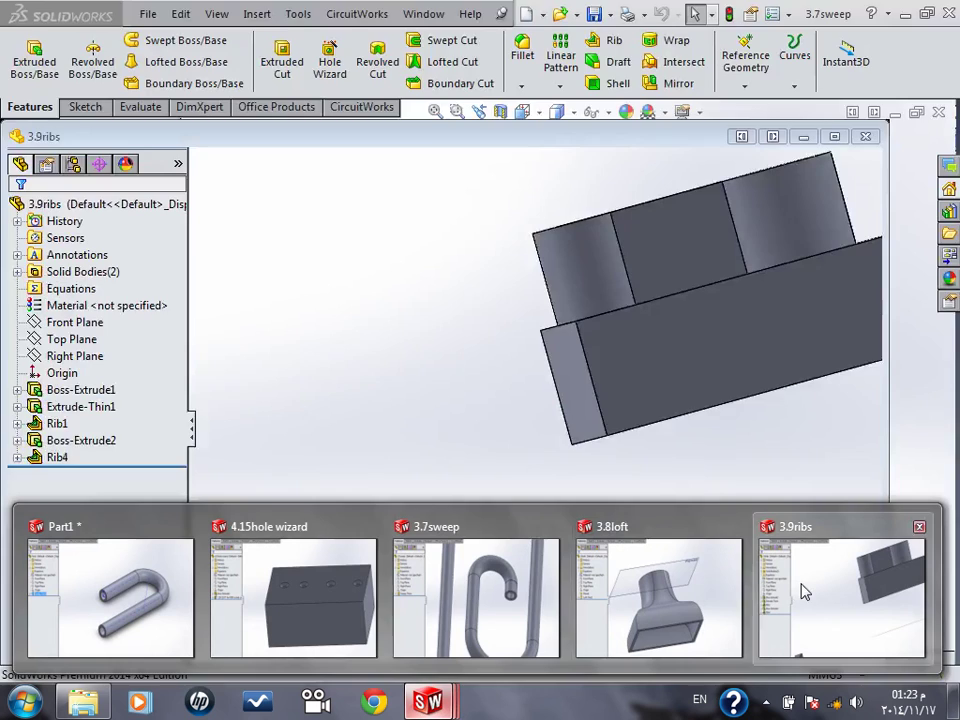
mouse_move(86, 589)
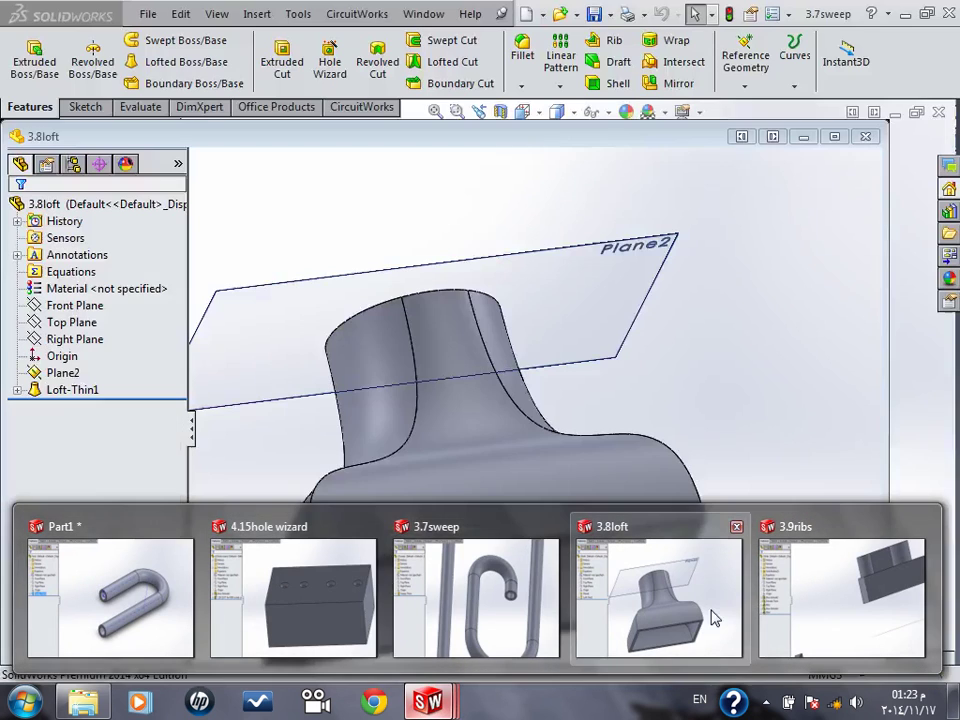
left_click(636, 562)
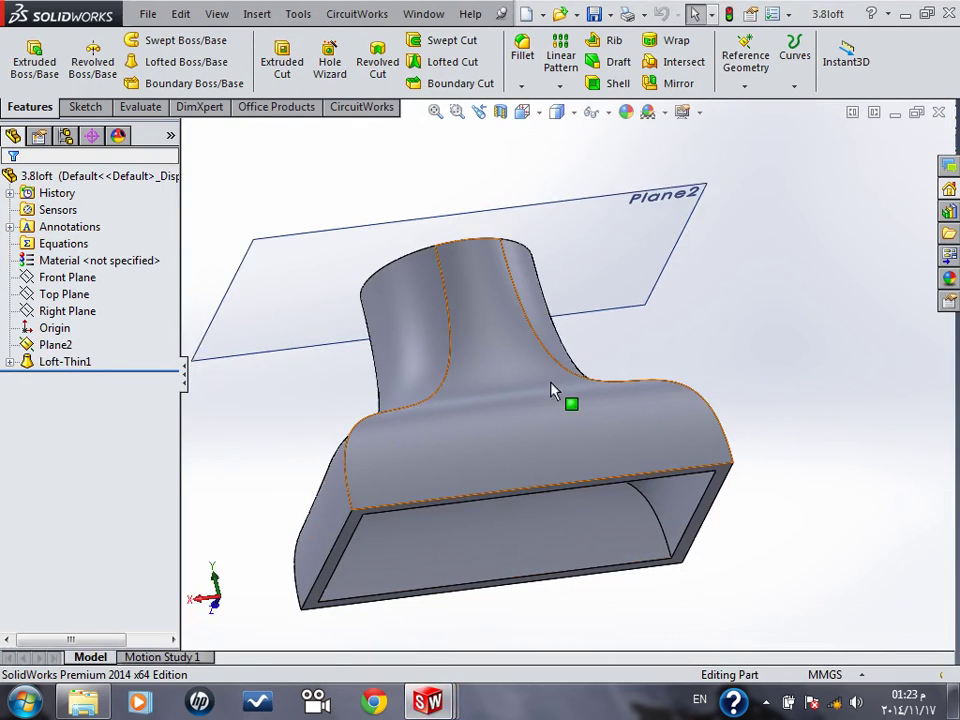
middle_click_drag(536, 294, 540, 403)
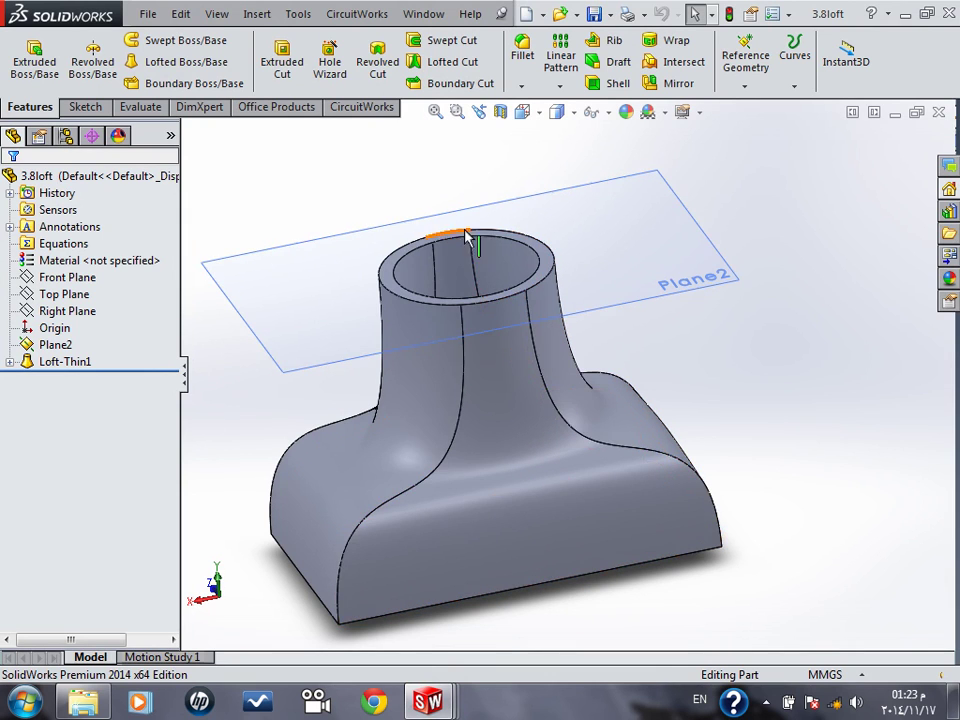
middle_click_drag(499, 386, 540, 358)
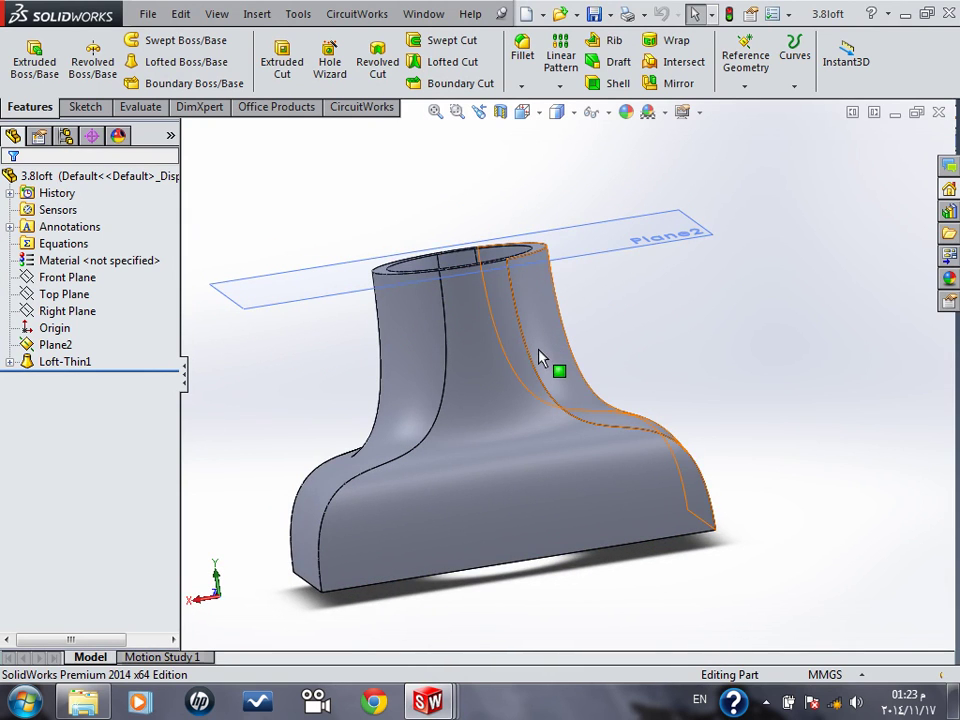
middle_click_drag(422, 272, 450, 467)
middle_click_drag(460, 267, 388, 454)
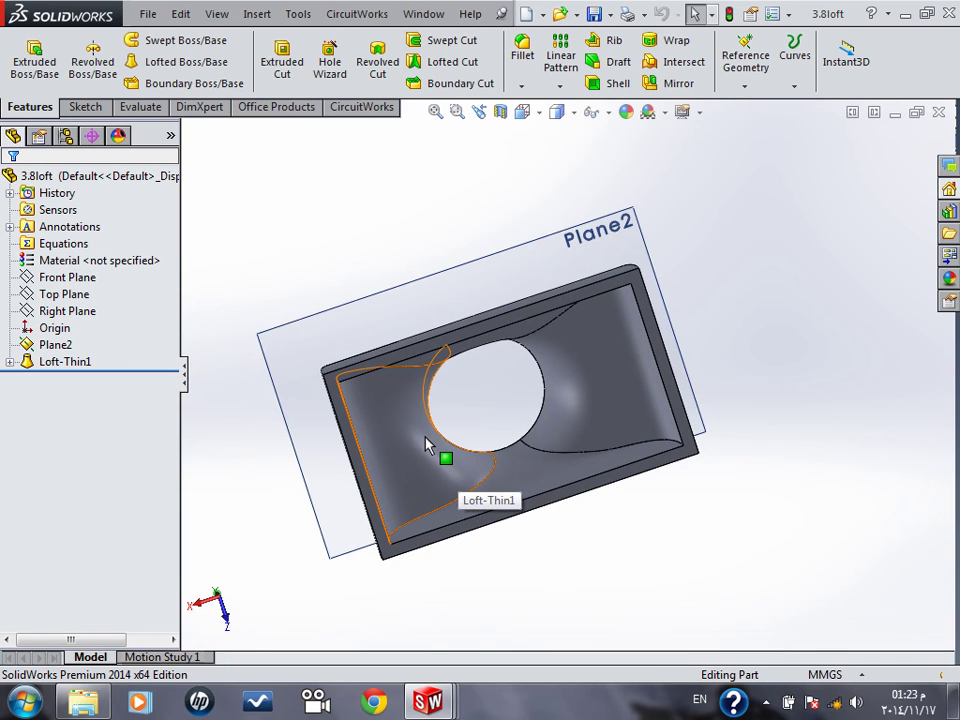
middle_click_drag(420, 414, 450, 600)
left_click(55, 345)
key("Escape")
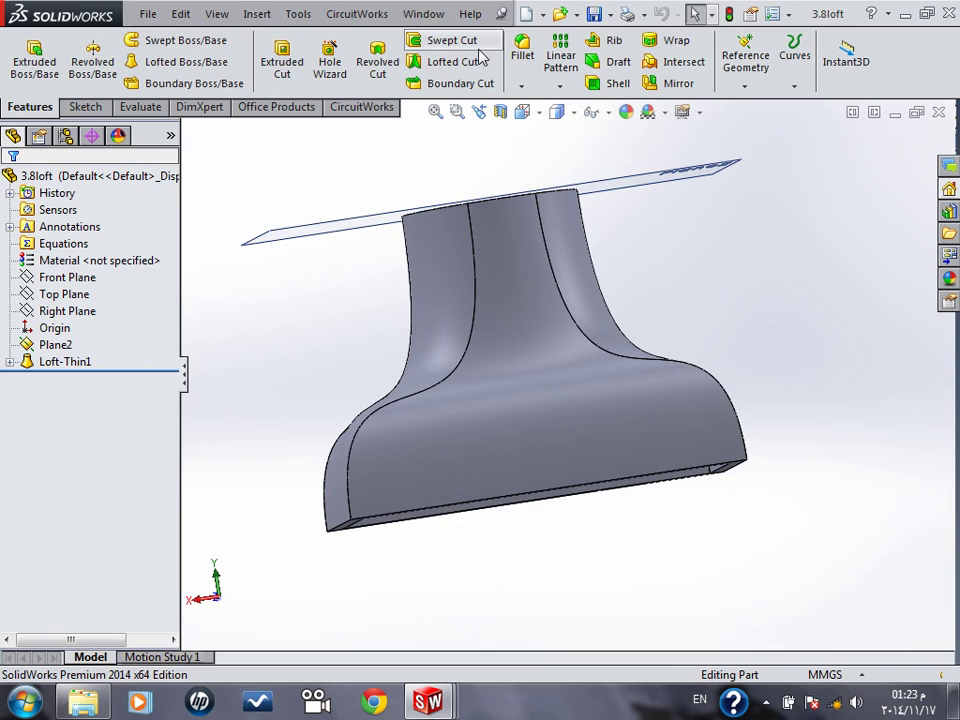
- Create a new Part document
left_click(527, 14)
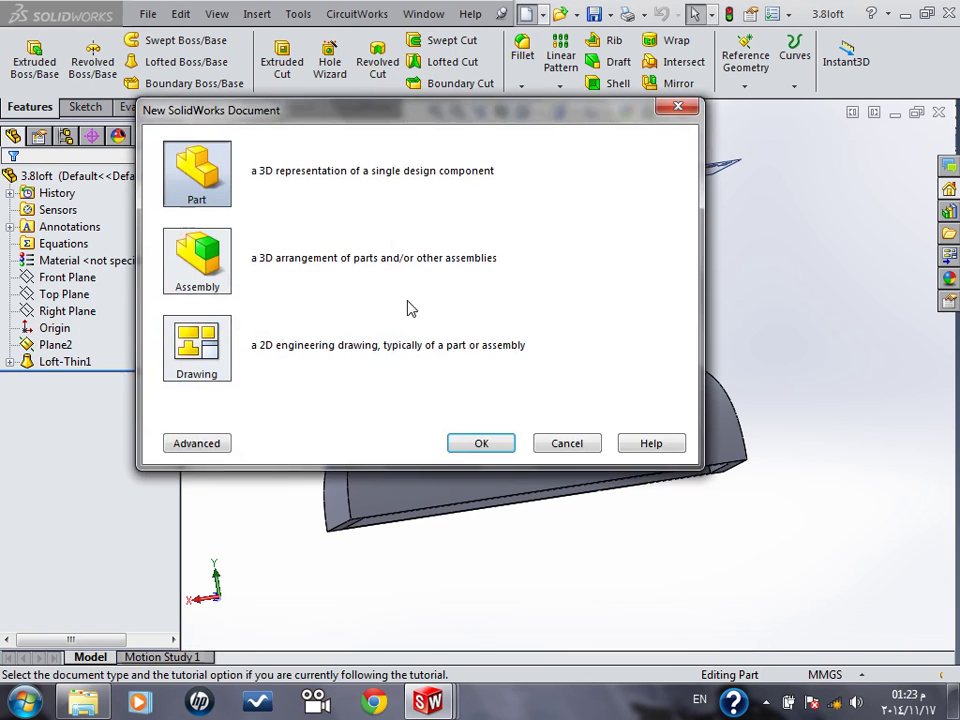
left_click(487, 446)
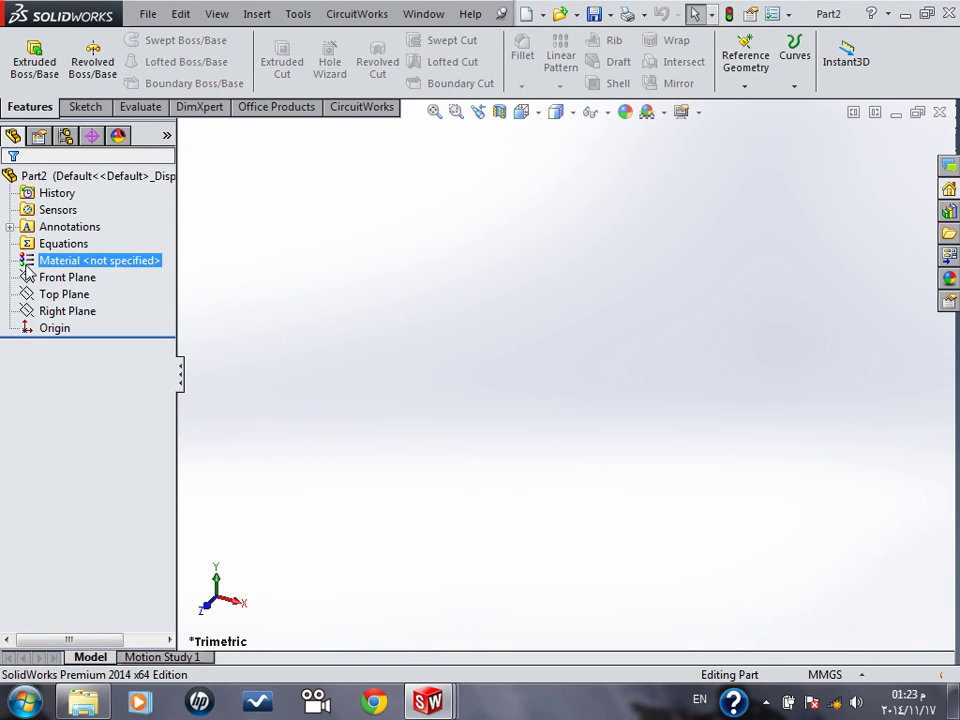
- Sketch a center rectangle about 222 by 122 mm on the Top Plane, centered on the origin
left_click(50, 281)
key("Escape")
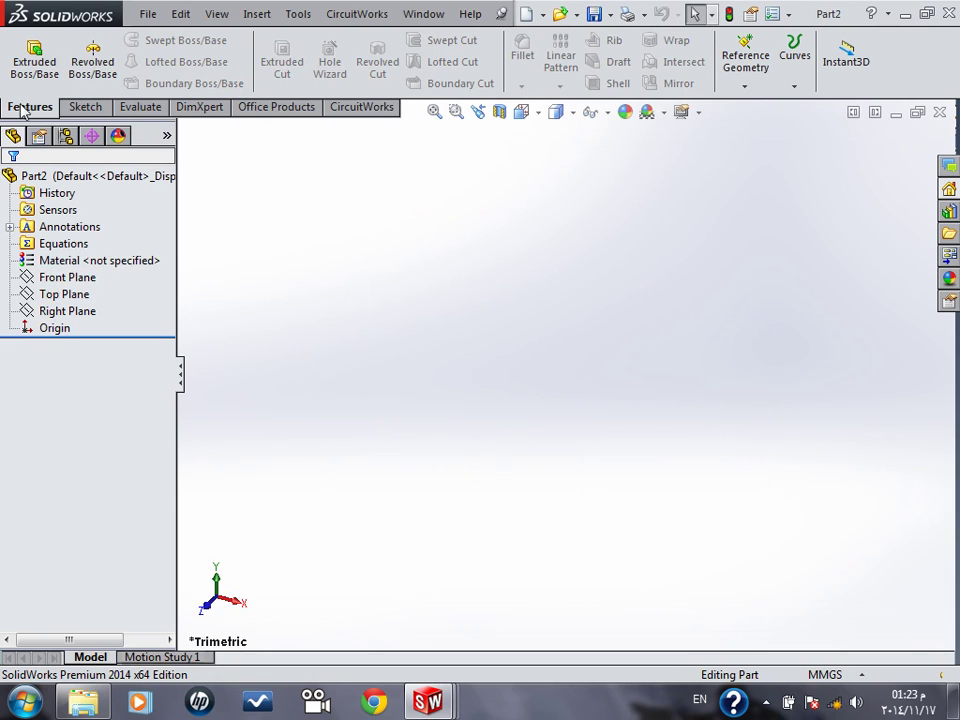
left_click(80, 106)
left_click(40, 70)
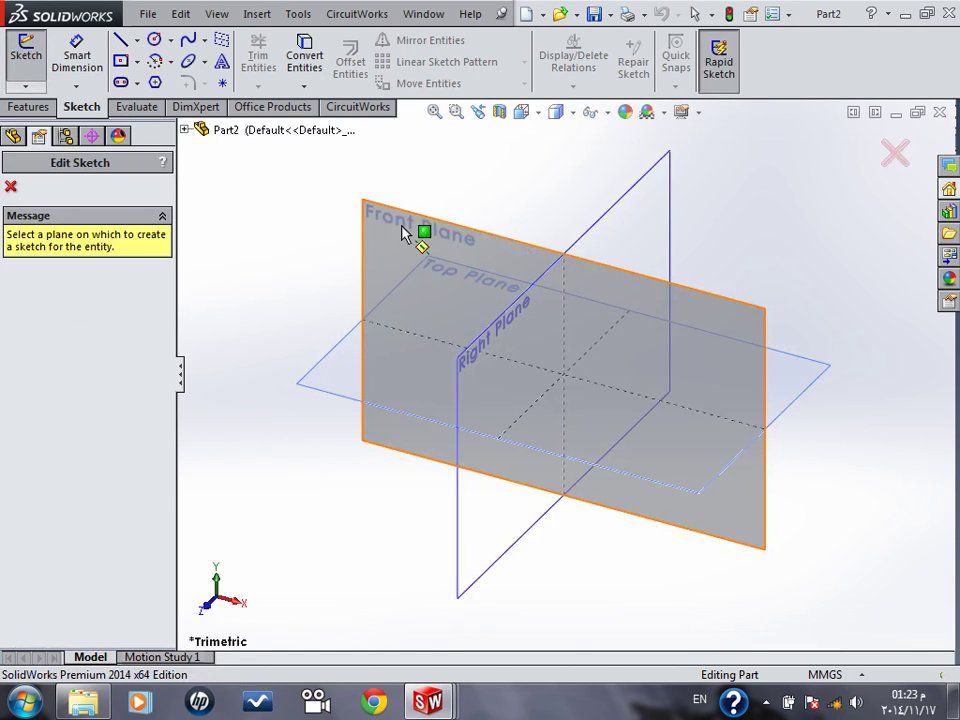
left_click(338, 380)
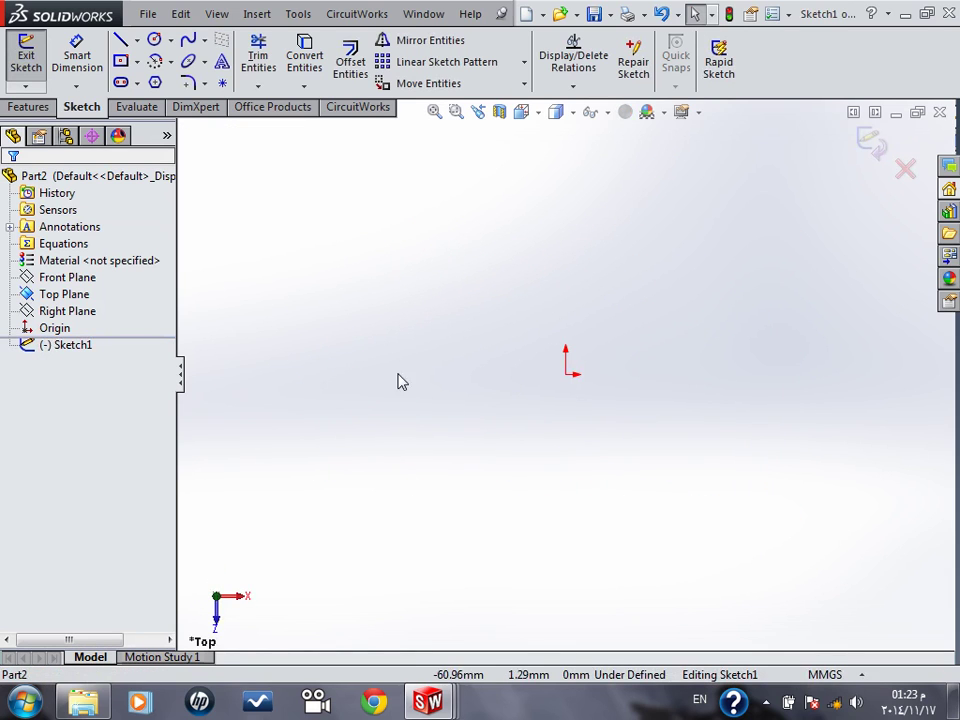
left_click(121, 62)
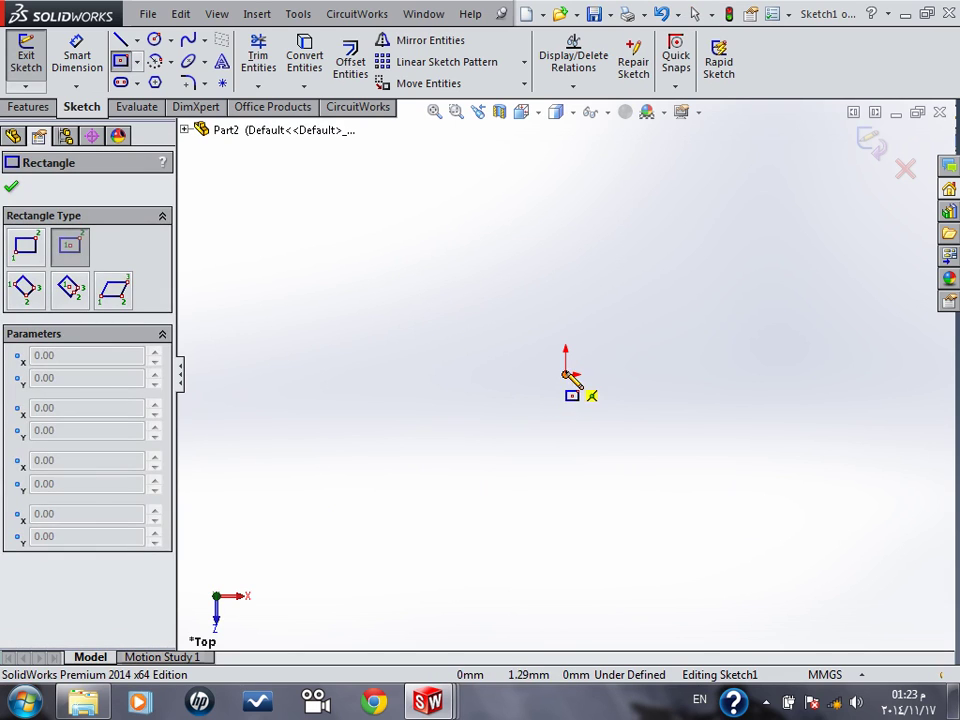
left_click(565, 373)
left_click(285, 219)
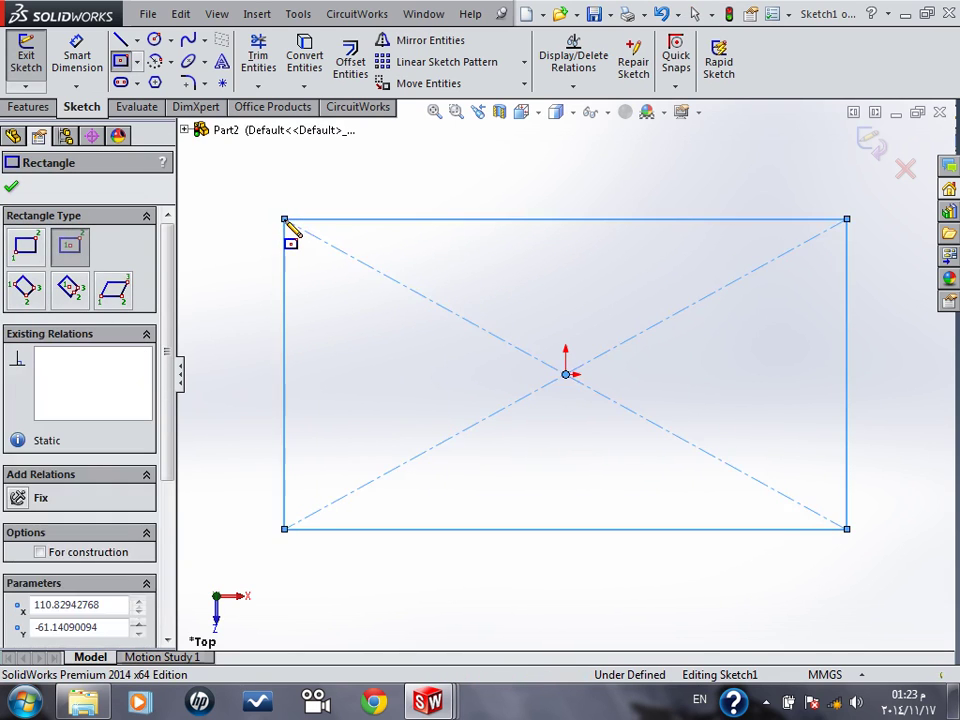
left_click(13, 188)
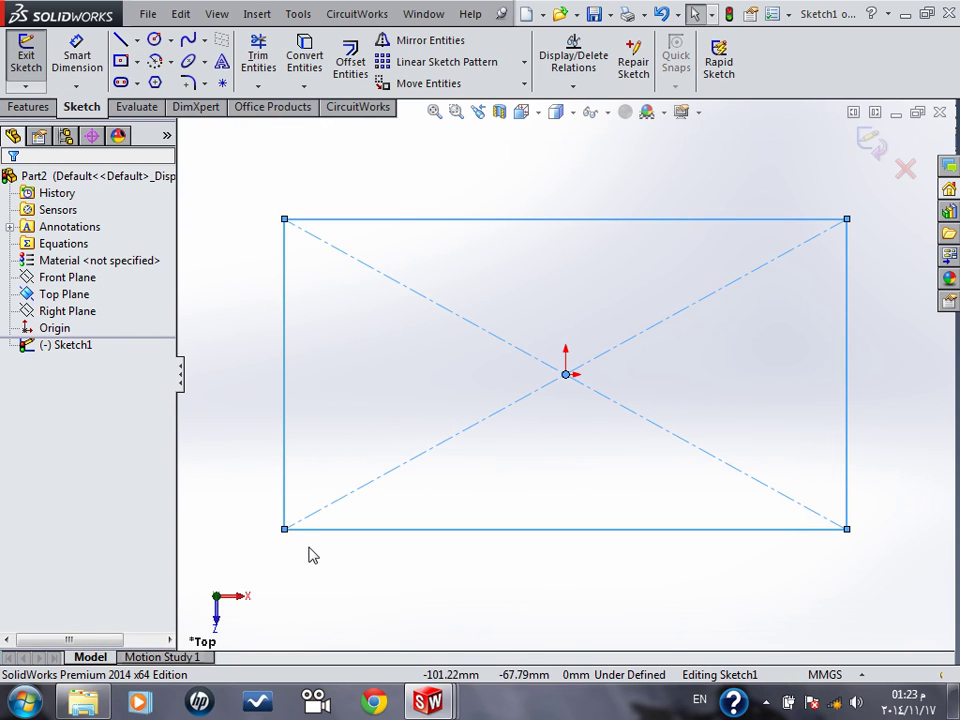
- Bring up the 3.8loft part, examine its rectangular base and round neck on Plane2, and return to the Part2 sketch
mouse_move(419, 707)
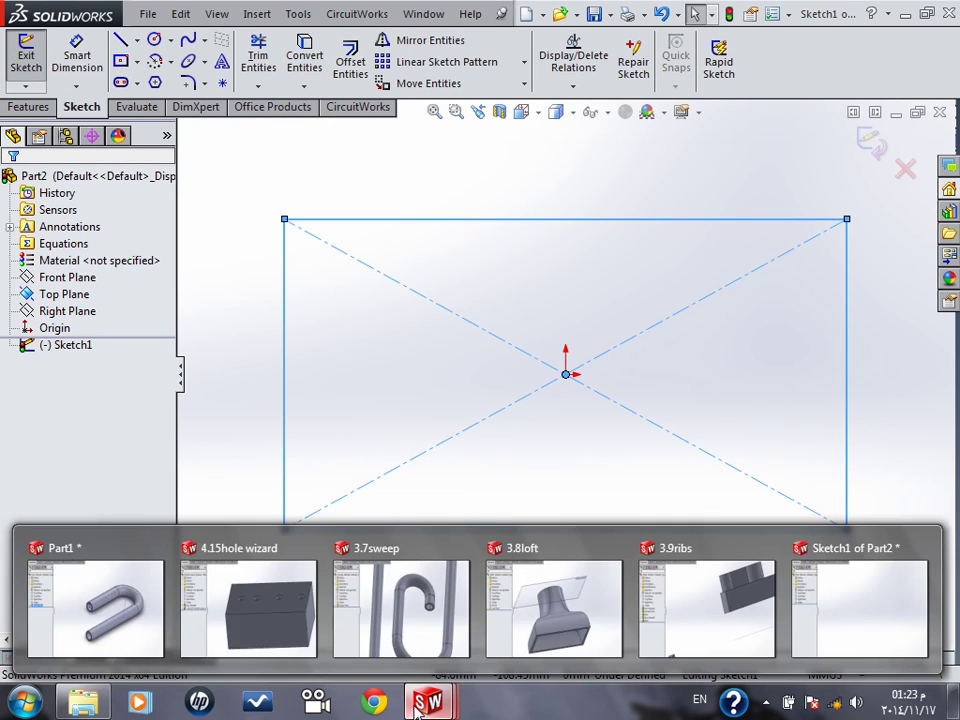
left_click(596, 606)
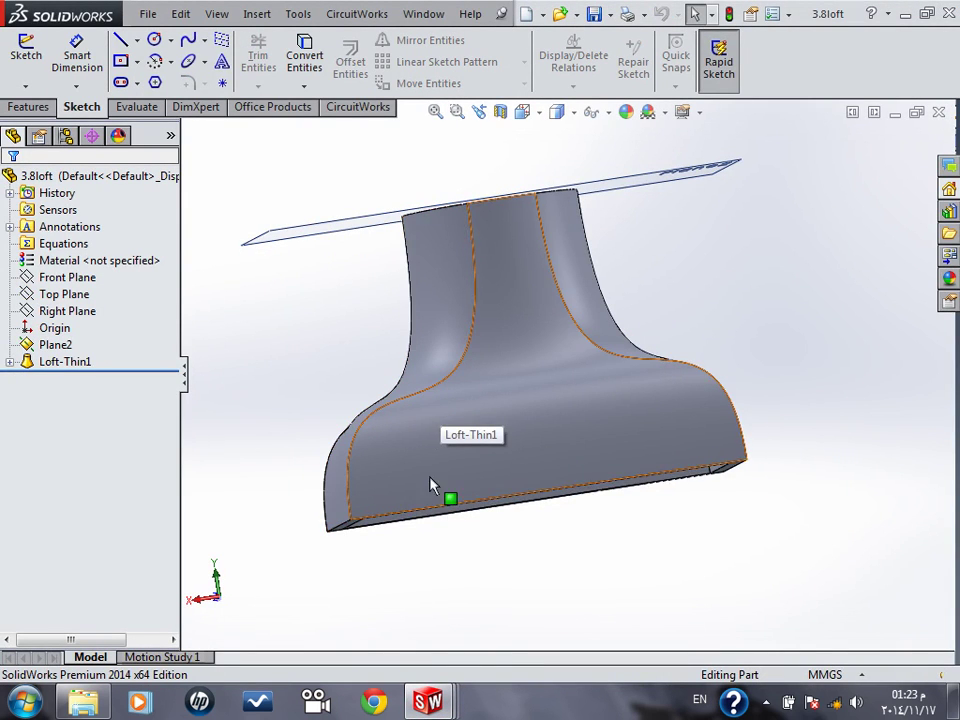
middle_click_drag(501, 467, 480, 520)
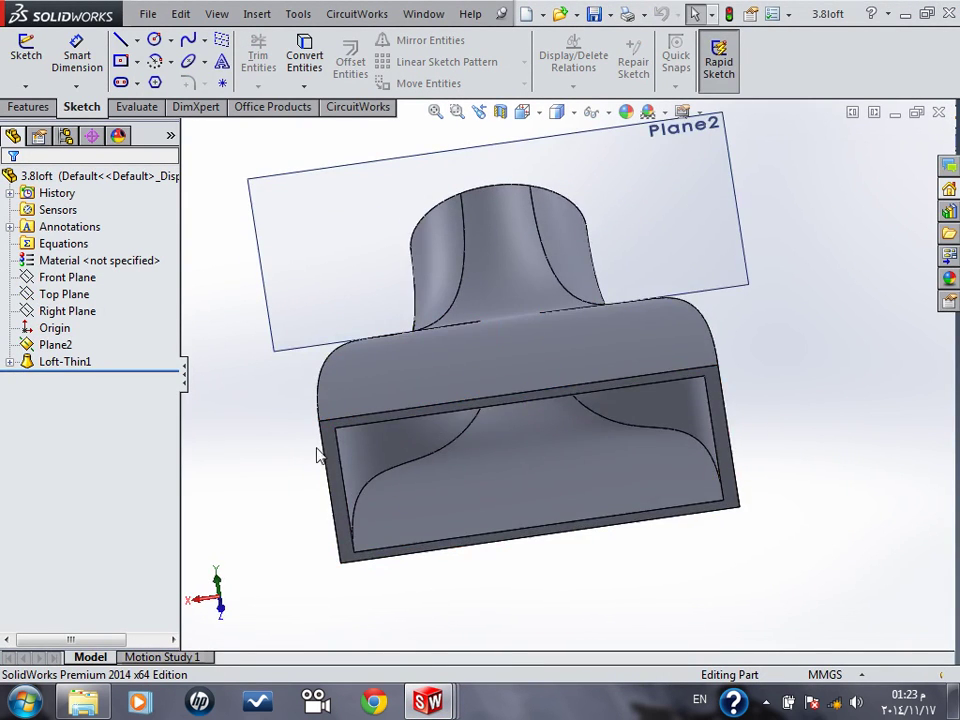
middle_click_drag(530, 474, 529, 506)
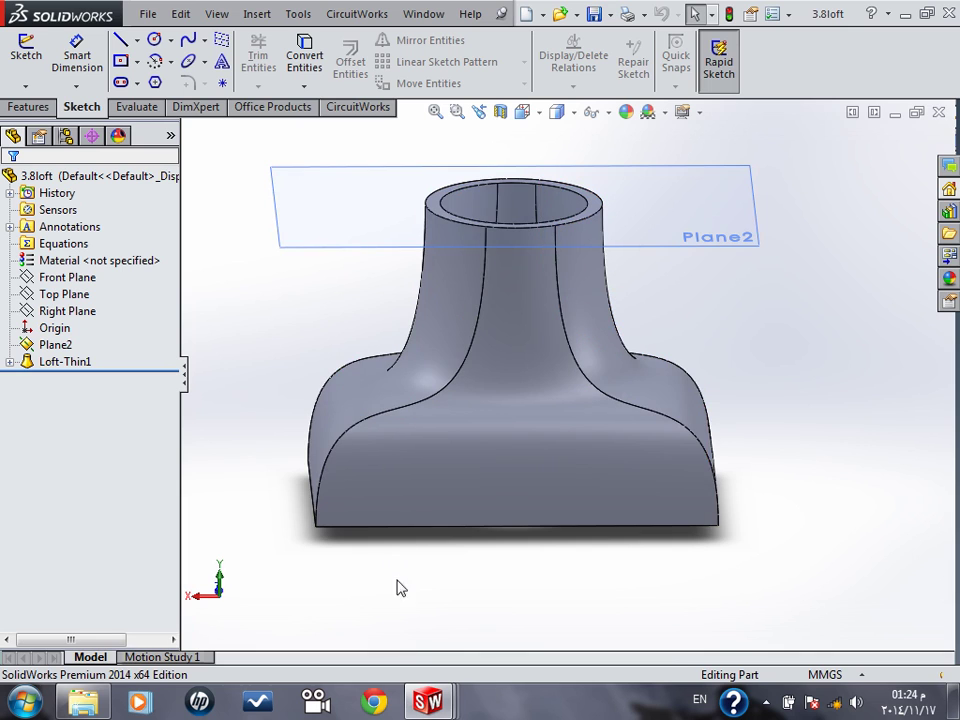
mouse_move(428, 702)
left_click(864, 596)
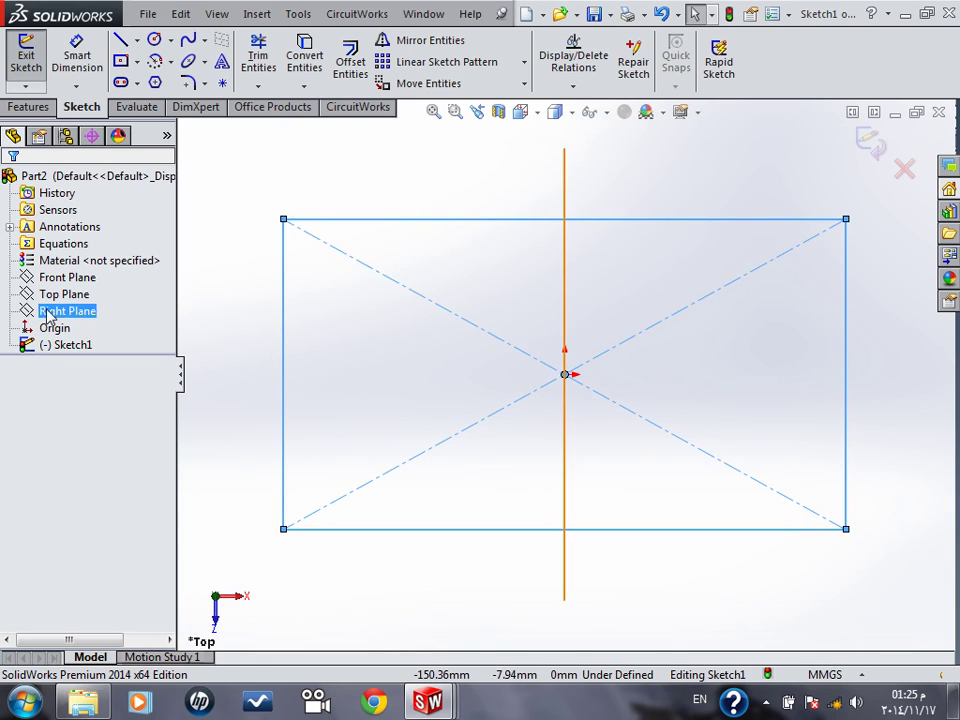
- Exit the rectangle sketch and start a reference plane with the Top Plane as its first reference
left_click(868, 142)
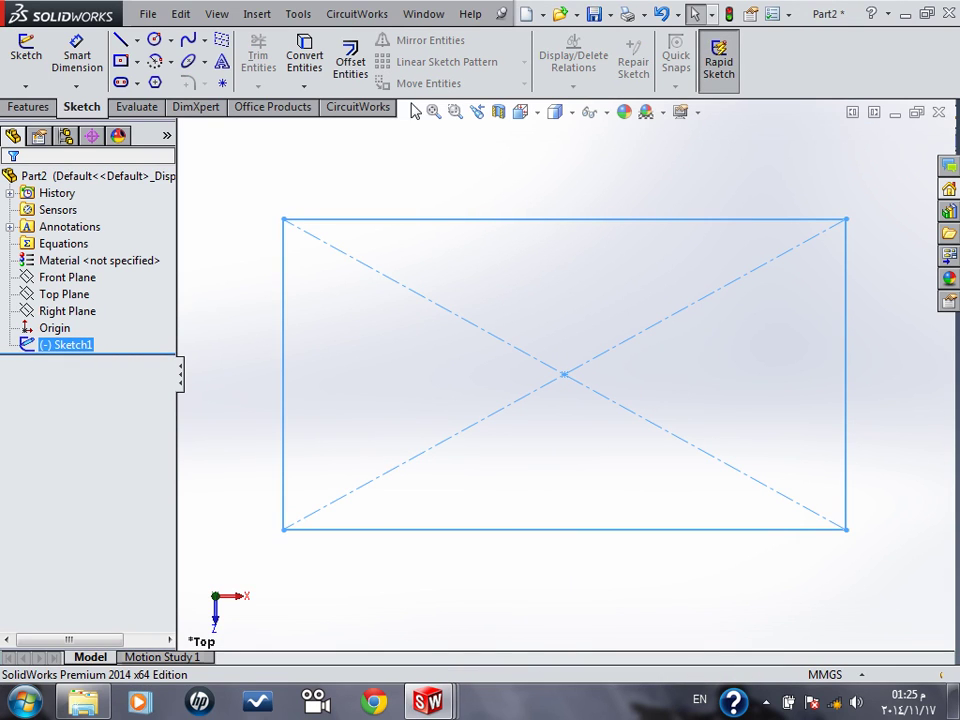
left_click(32, 107)
left_click(746, 68)
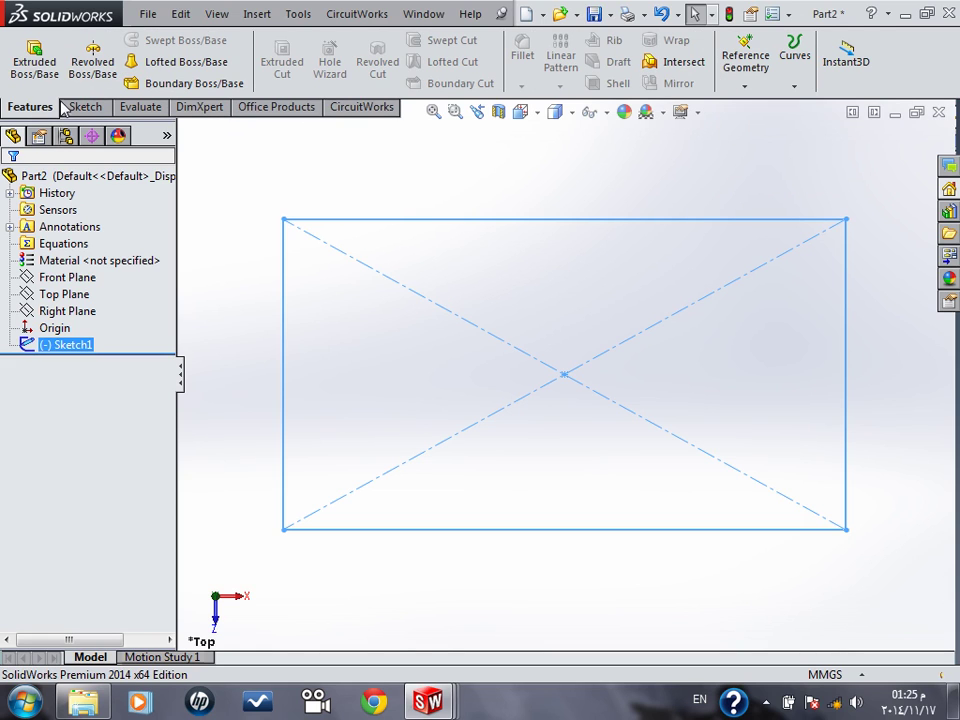
left_click(752, 64)
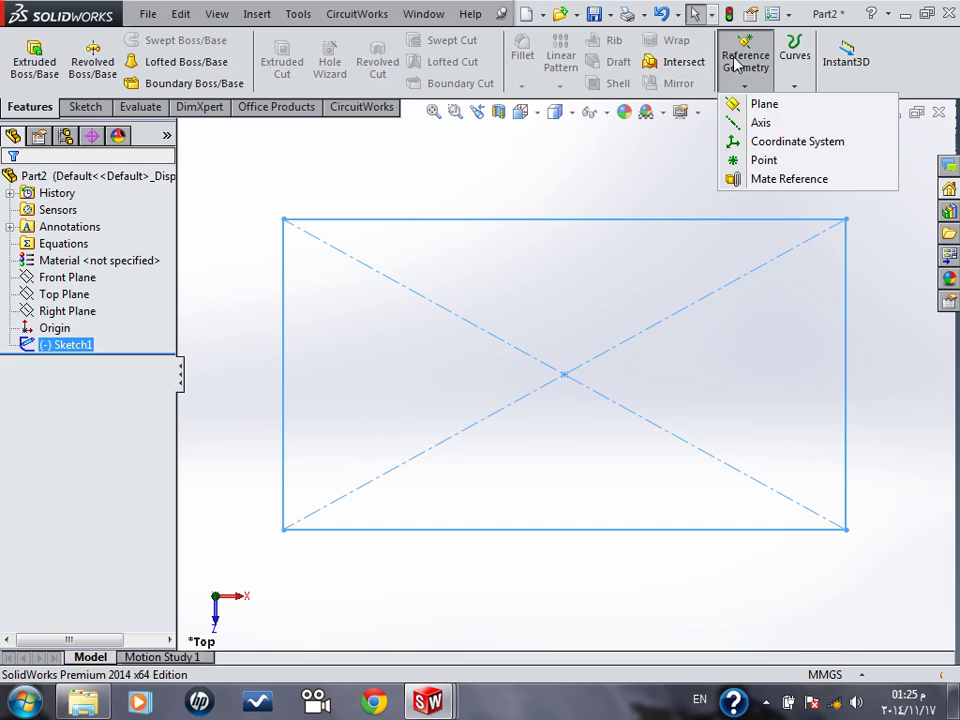
left_click(765, 105)
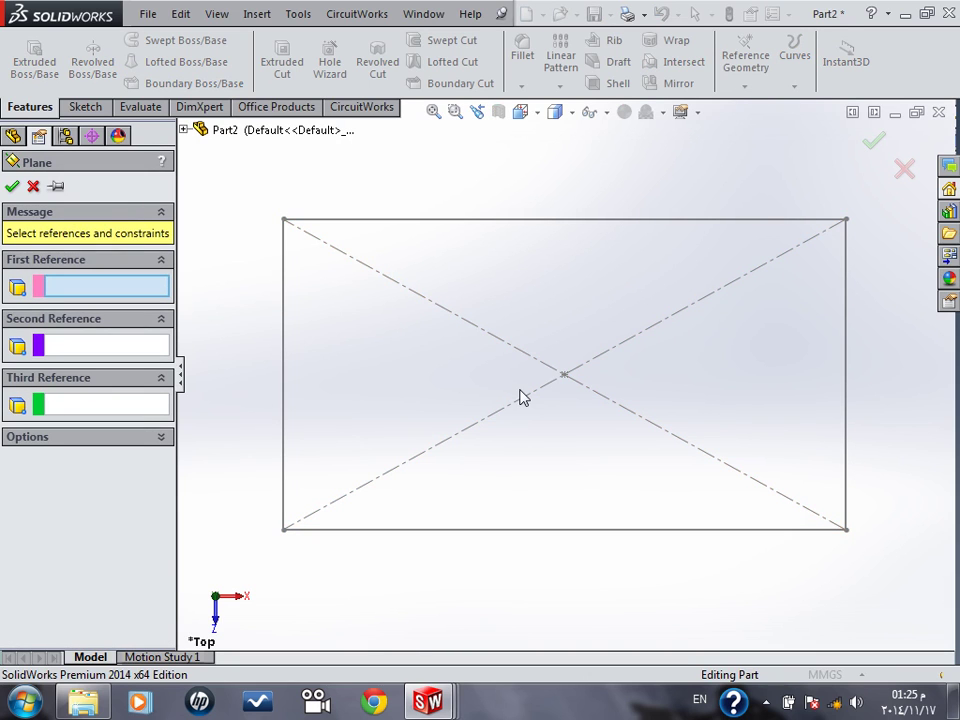
middle_click_drag(414, 399, 414, 441)
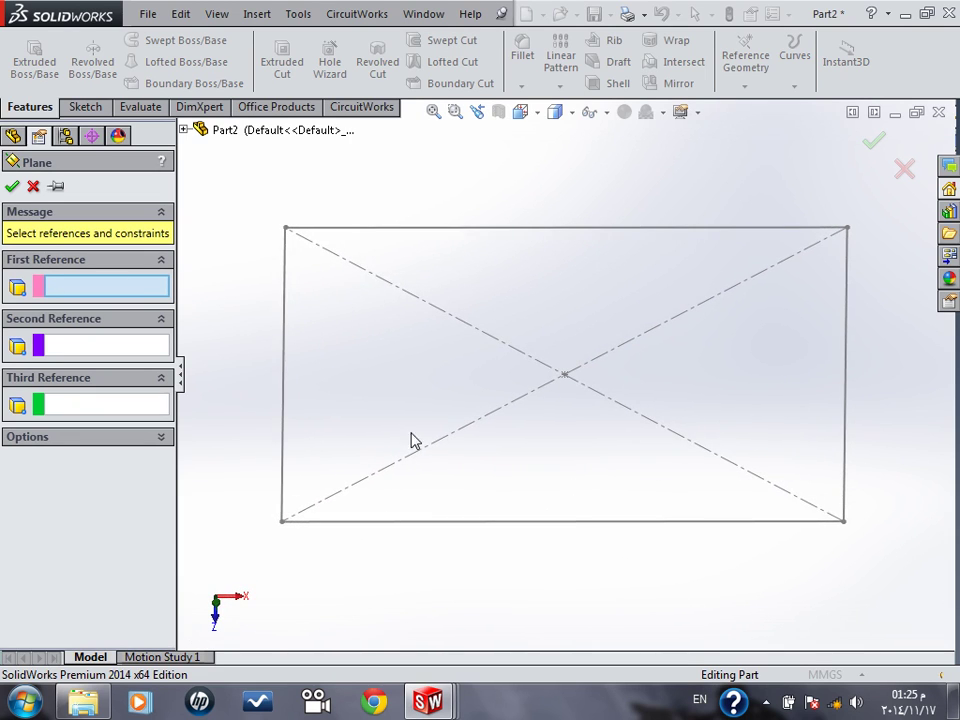
left_click(184, 130)
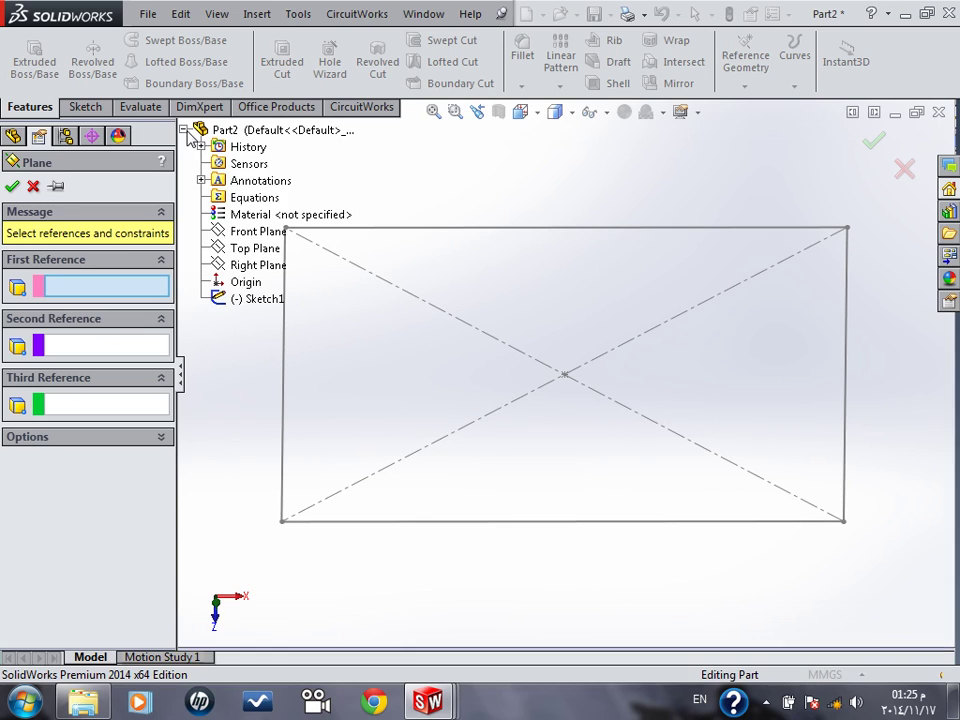
left_click(240, 249)
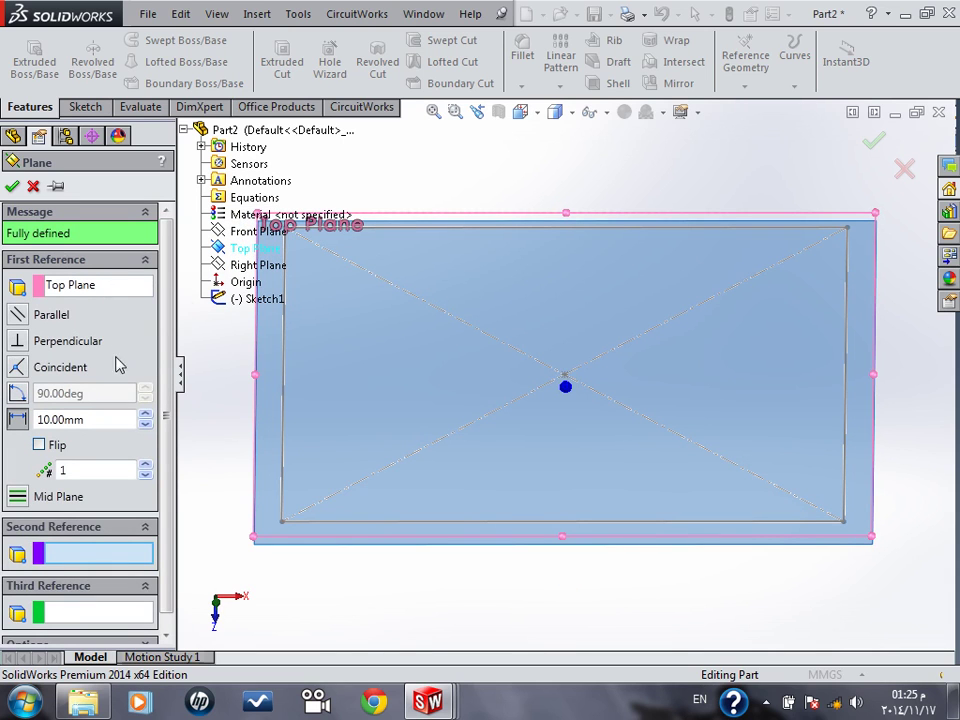
- Set the new plane's offset distance from the Top Plane to 60 mm
middle_click_drag(456, 424, 545, 188)
middle_click_drag(563, 272, 589, 253)
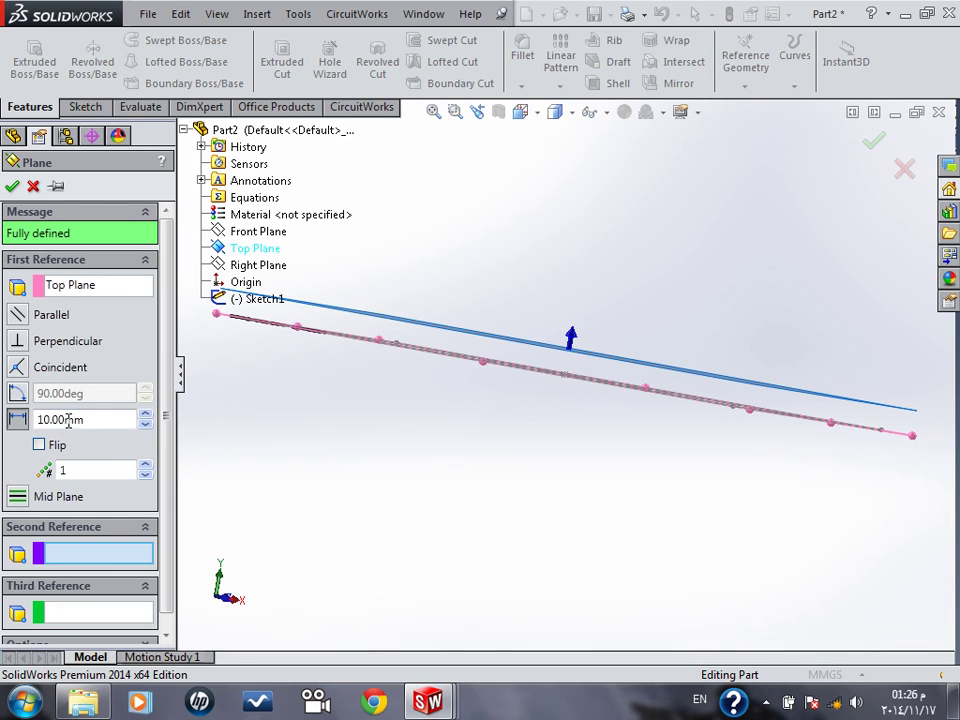
left_click(146, 415)
left_click(146, 415)
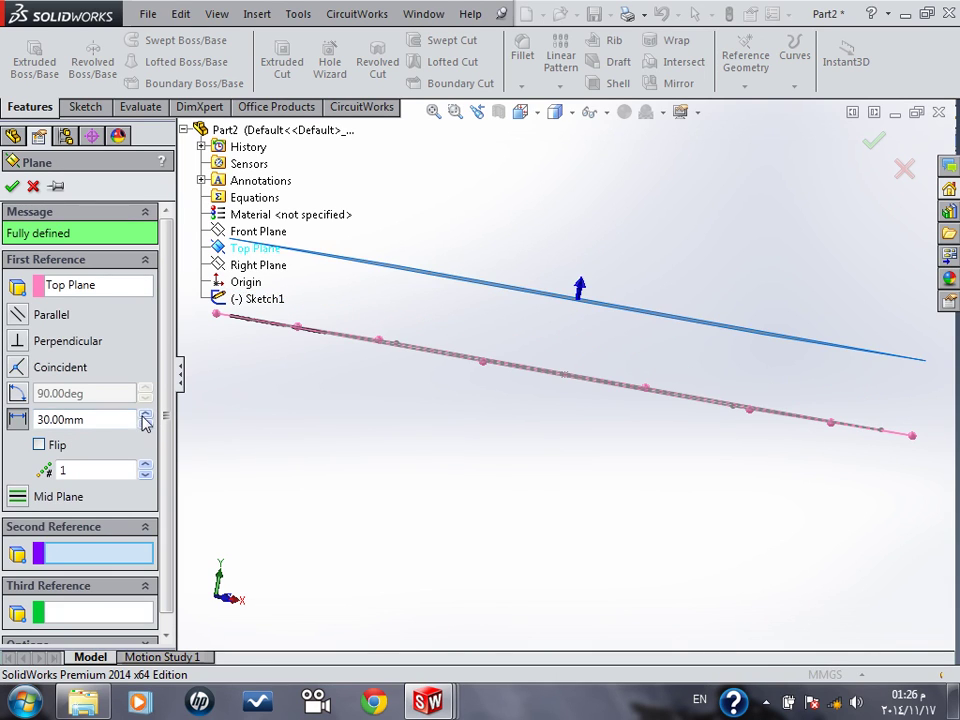
left_click(146, 415)
left_click(146, 415)
left_click(146, 415)
mouse_move(591, 210)
middle_mouse_down()
mouse_move(484, 375)
mouse_move(553, 309)
middle_mouse_up()
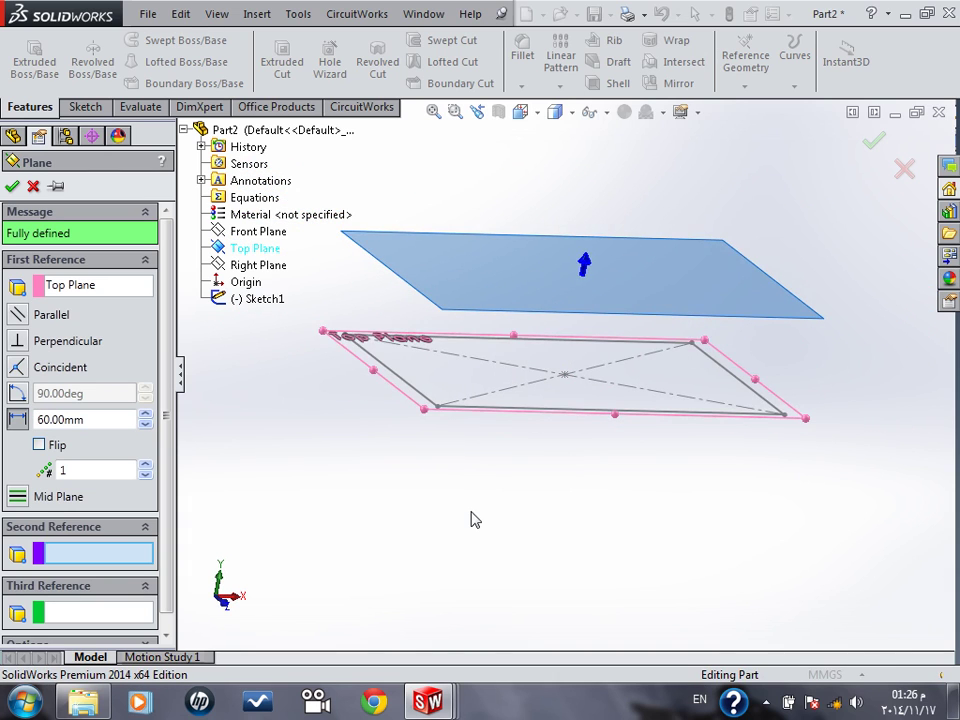
middle_click_drag(536, 379, 450, 370)
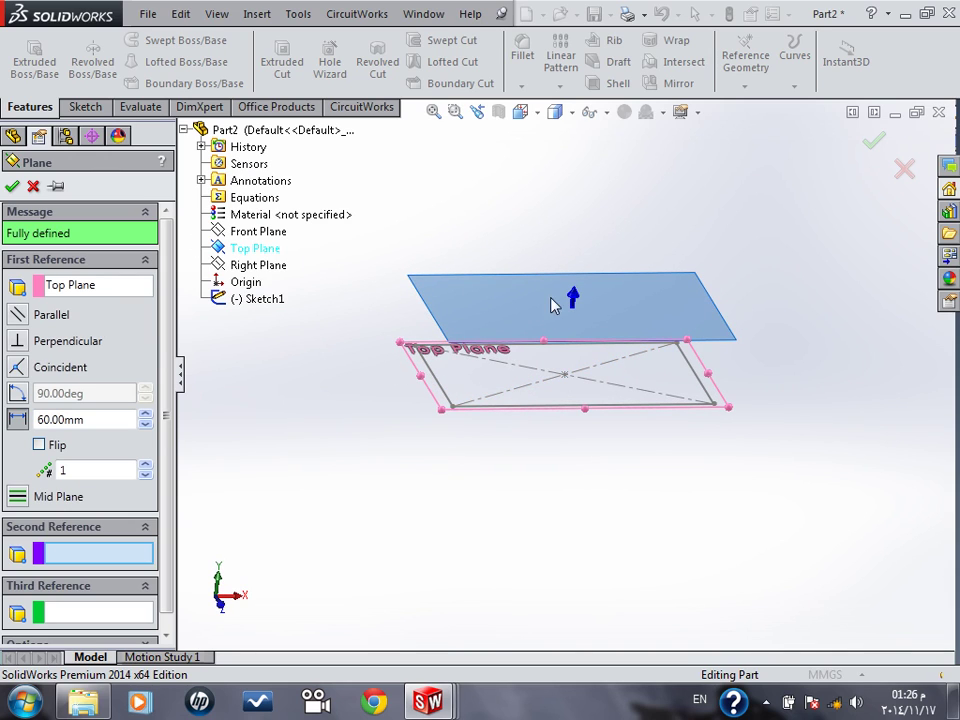
- Try the flipped offset direction and four offset planes, restoring a single unflipped plane
left_click(39, 445)
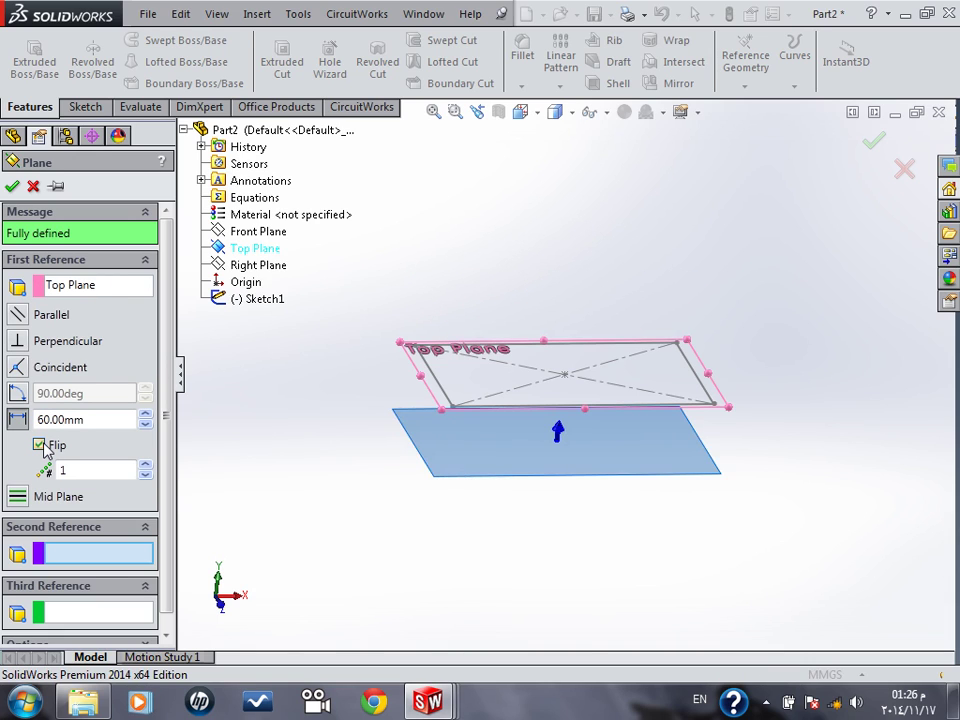
left_click(39, 445)
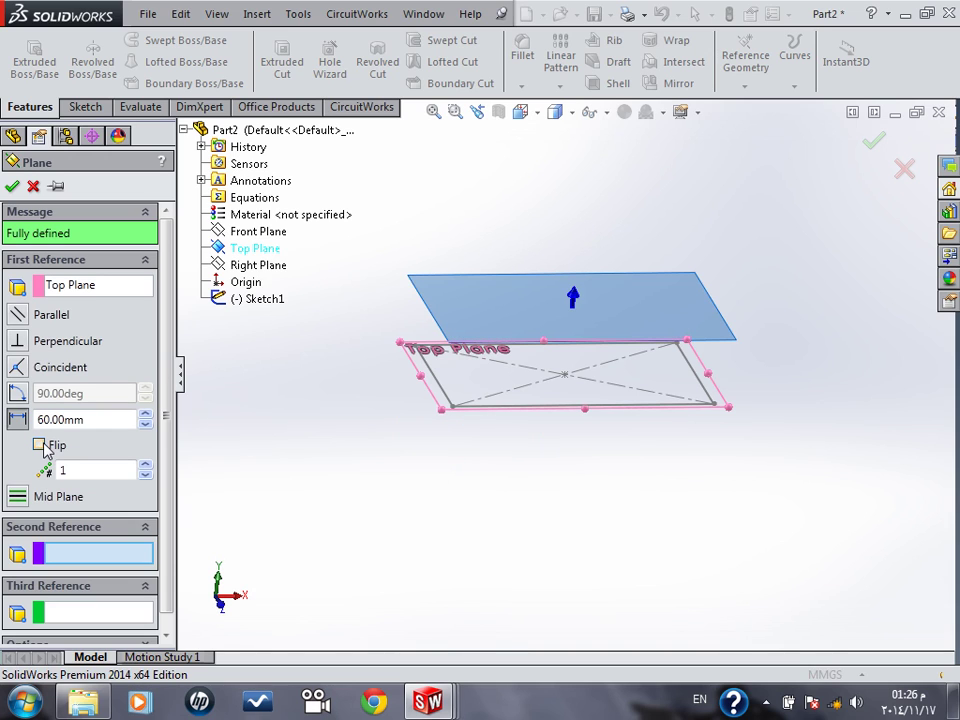
left_click(145, 466)
left_click(145, 466)
left_click(145, 466)
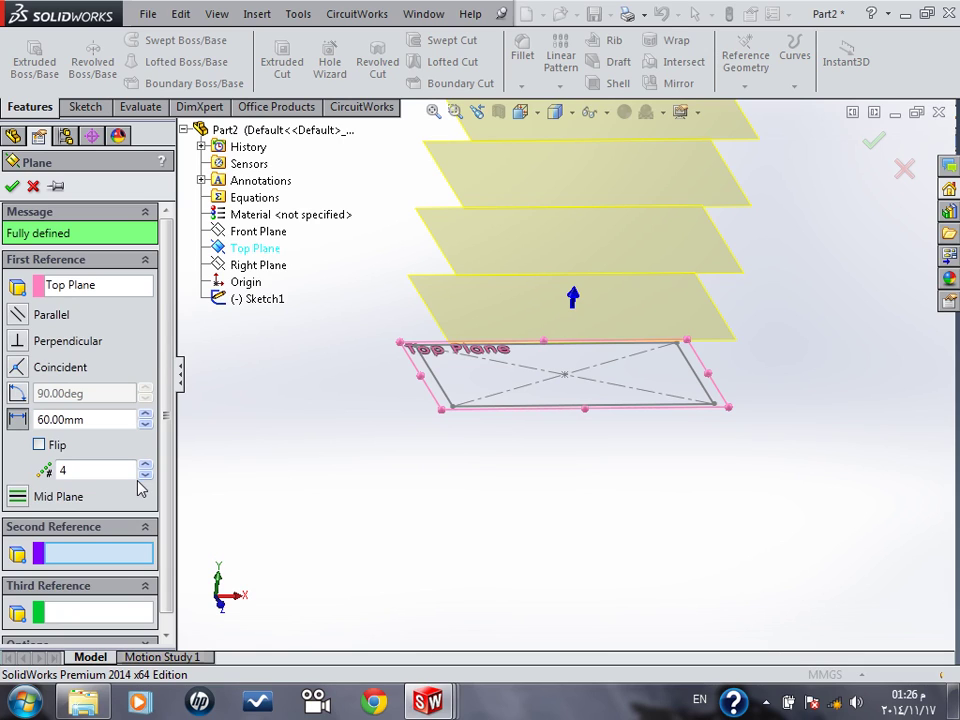
left_click(97, 468)
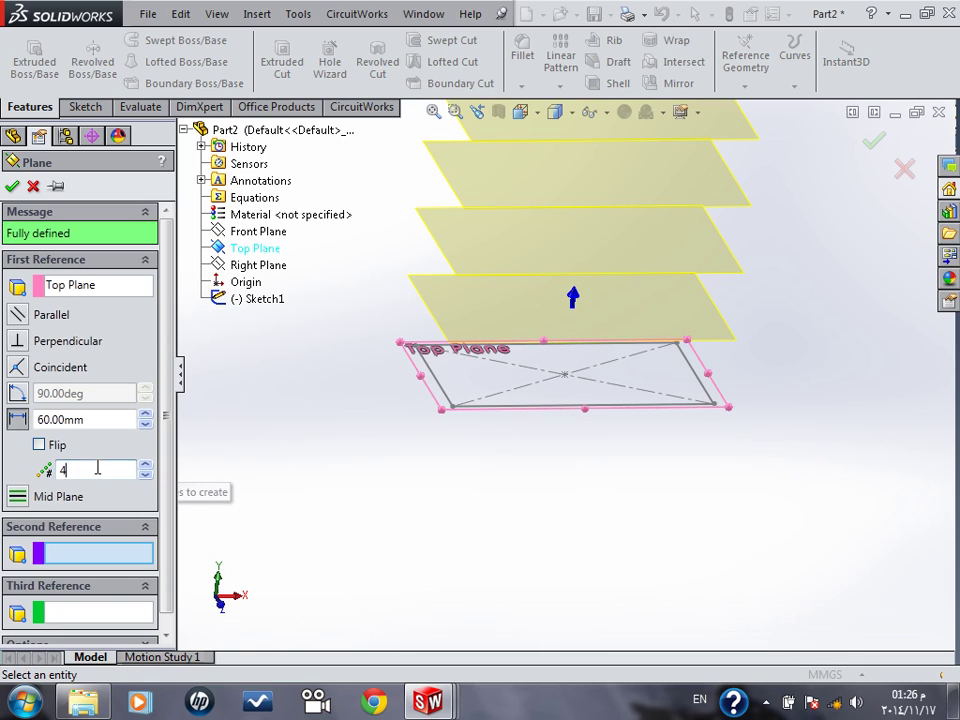
type("1")
- Set the plane's offset to 100 mm above the Top Plane and create the plane
left_click(62, 419)
type("1")
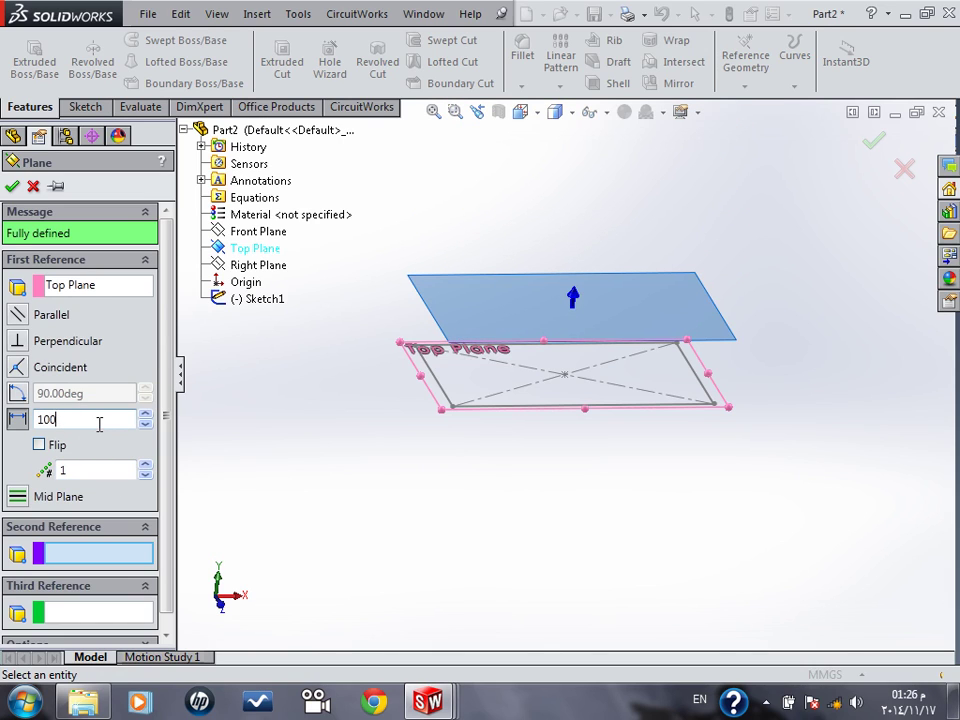
key("Return")
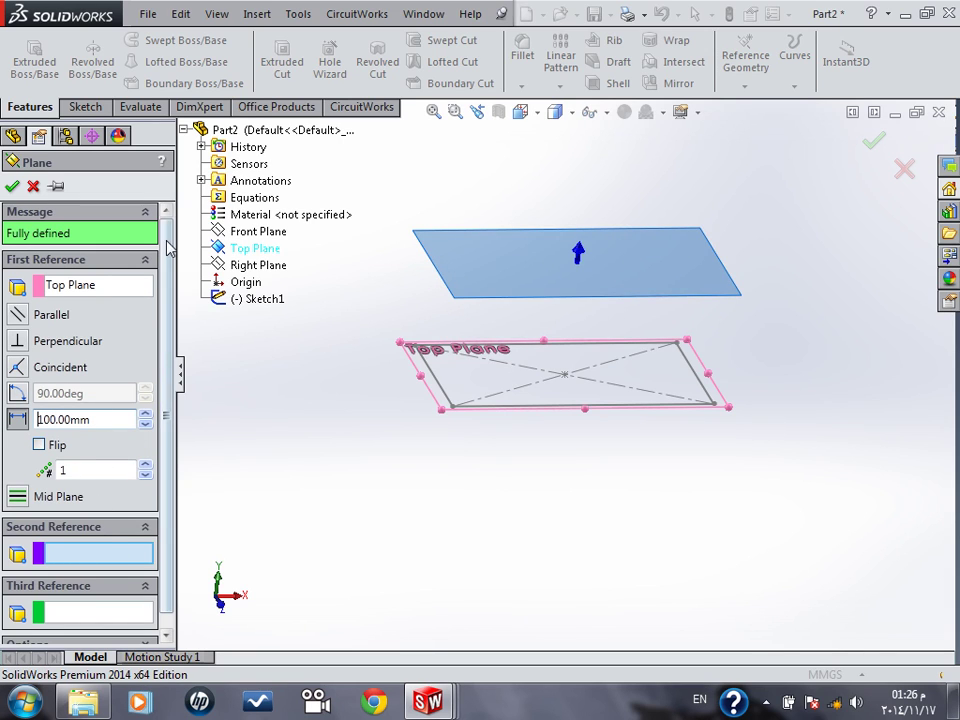
scroll(168, 248, "down", 1)
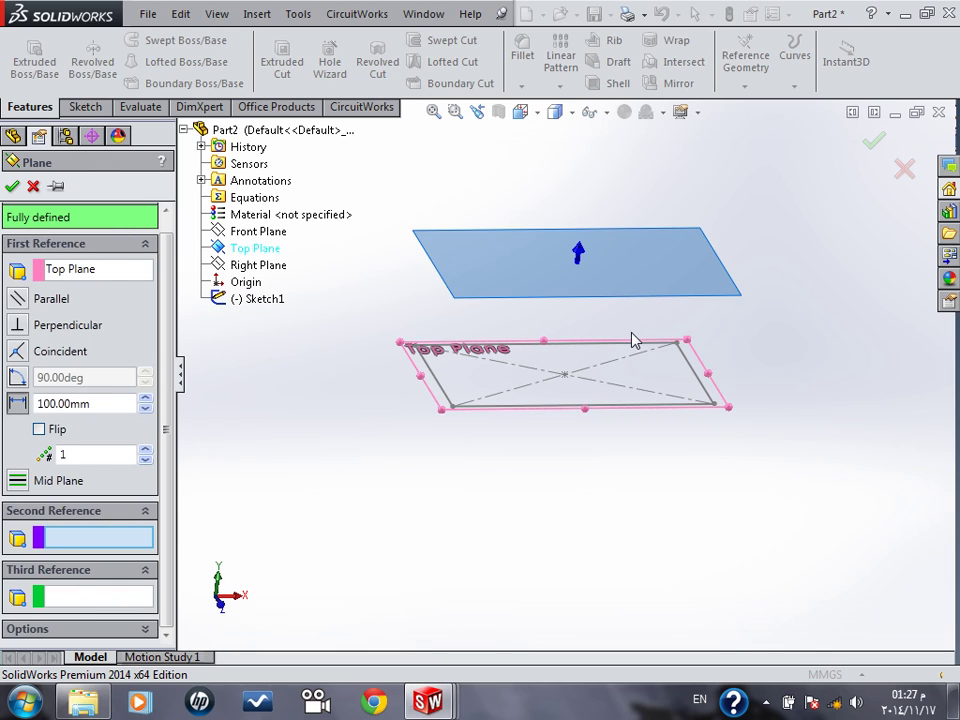
left_click(12, 186)
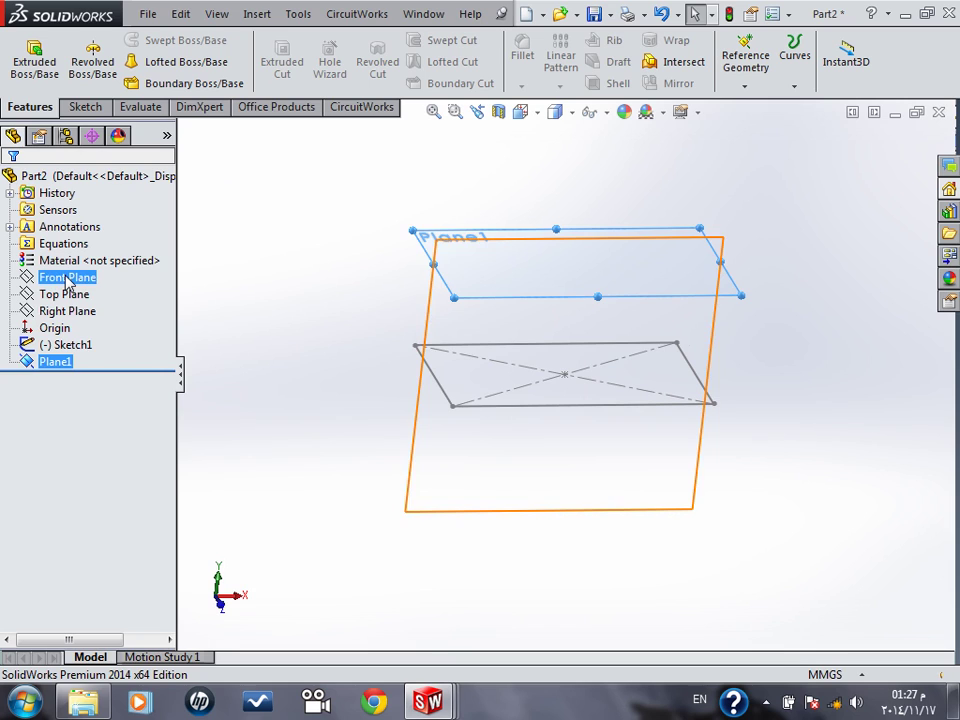
- Start a sketch on the offset plane Plane1 and orient the view normal to it
left_click(52, 362)
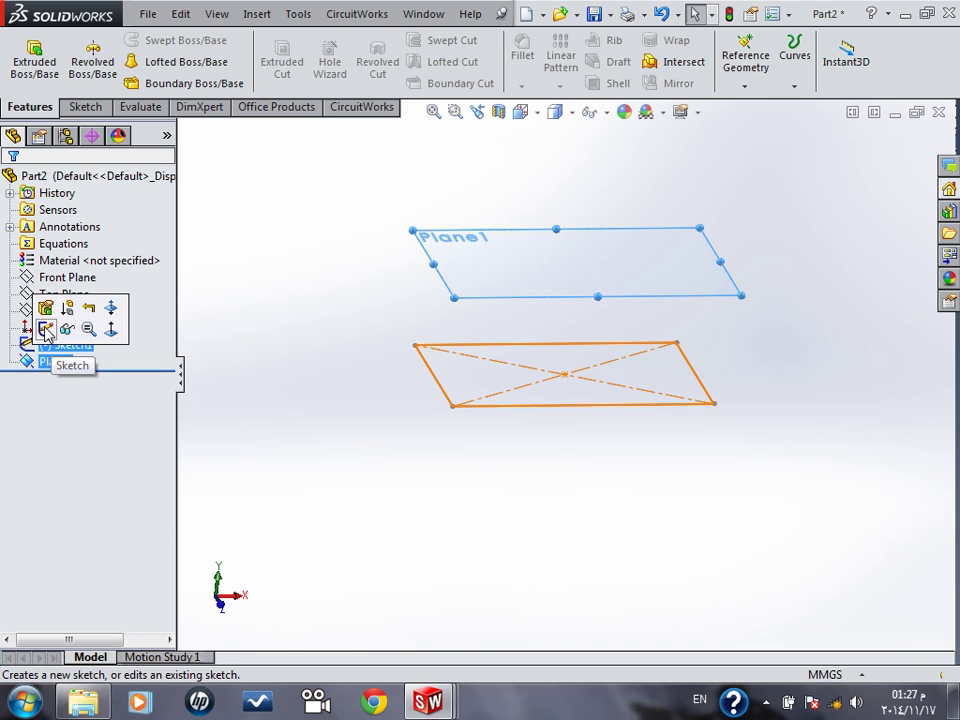
left_click(46, 330)
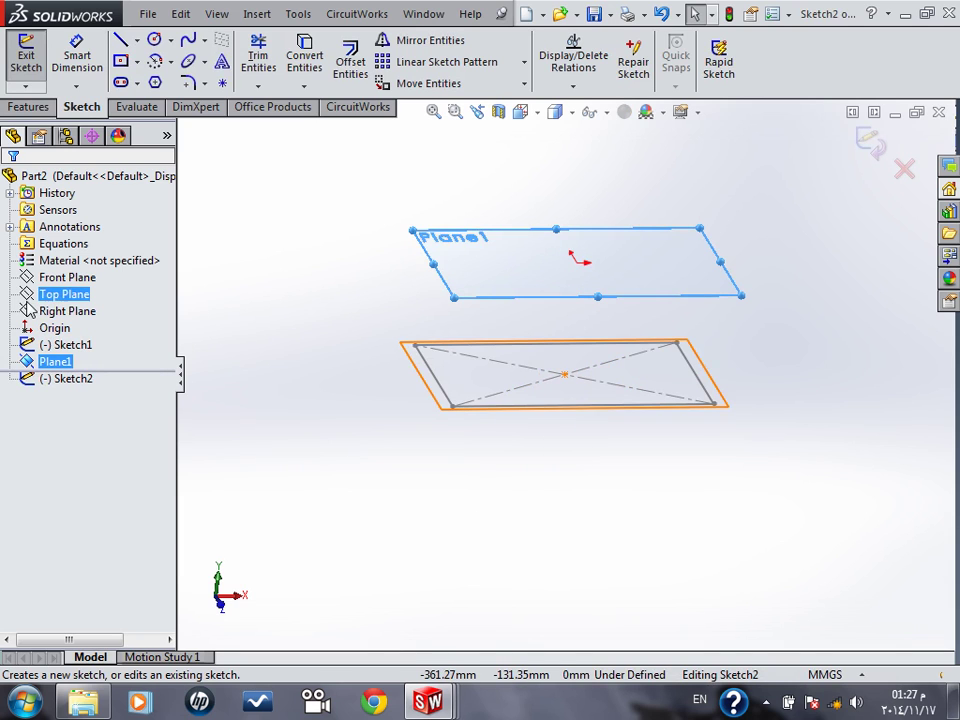
left_click(50, 295)
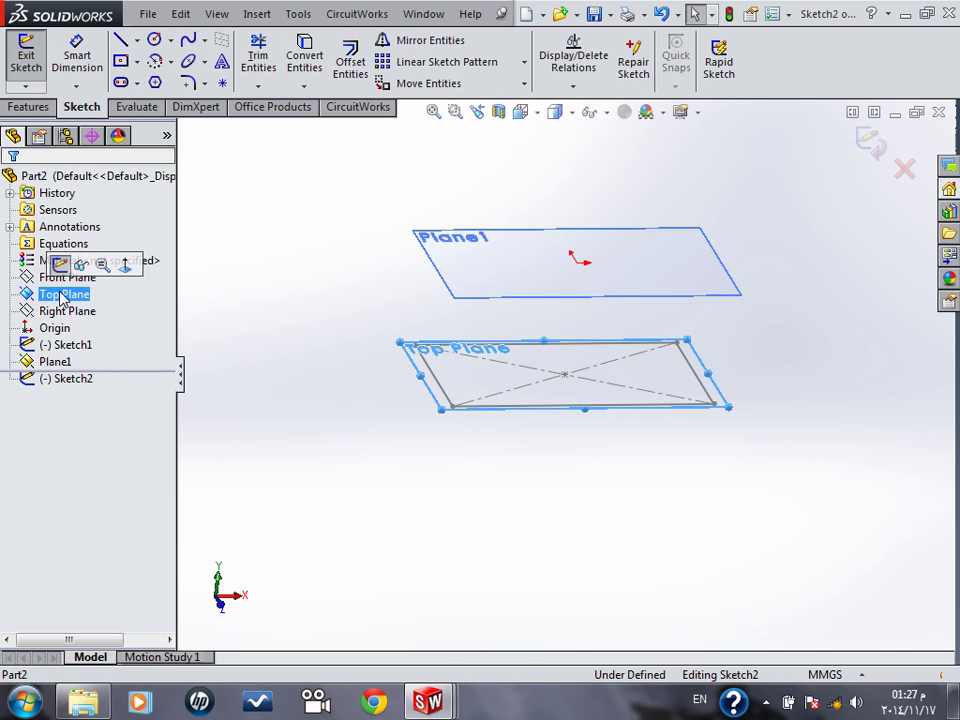
left_click(62, 381)
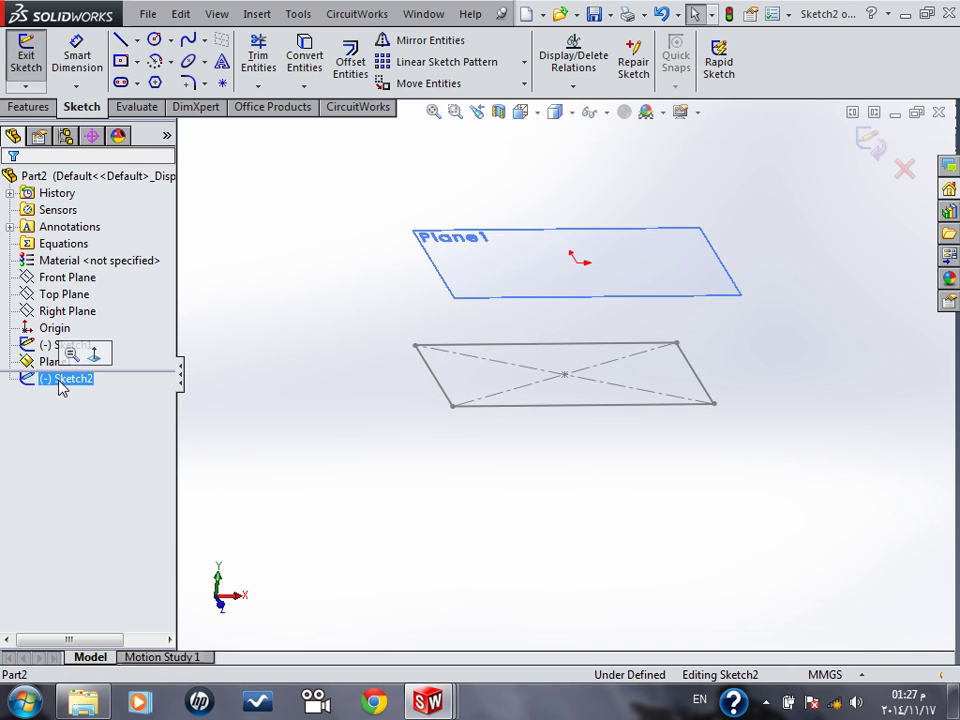
left_click(562, 296)
key("space")
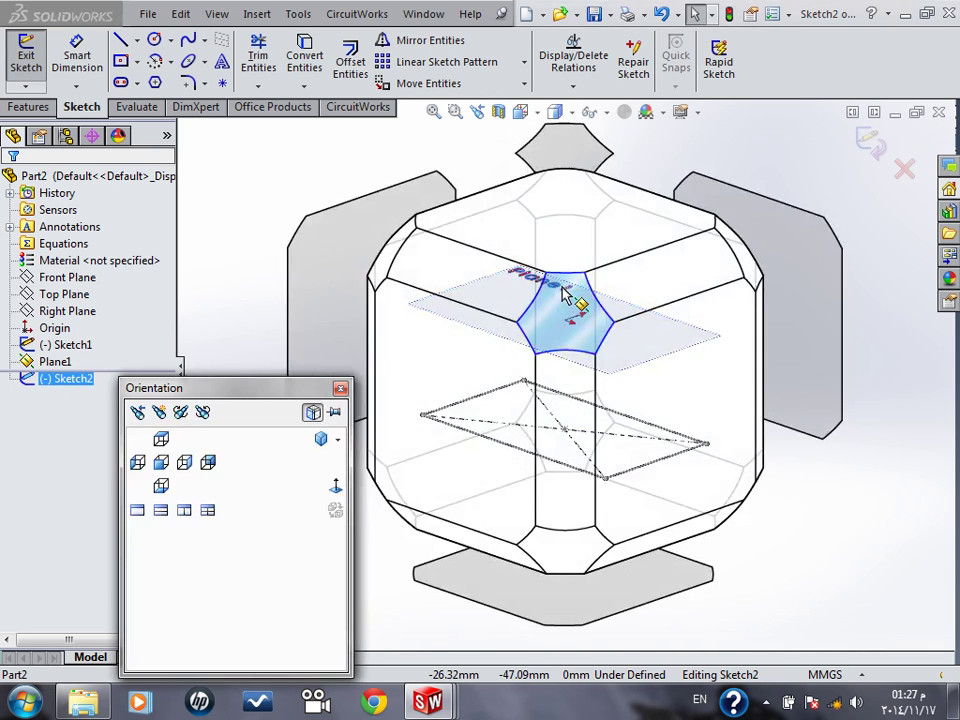
left_click(336, 488)
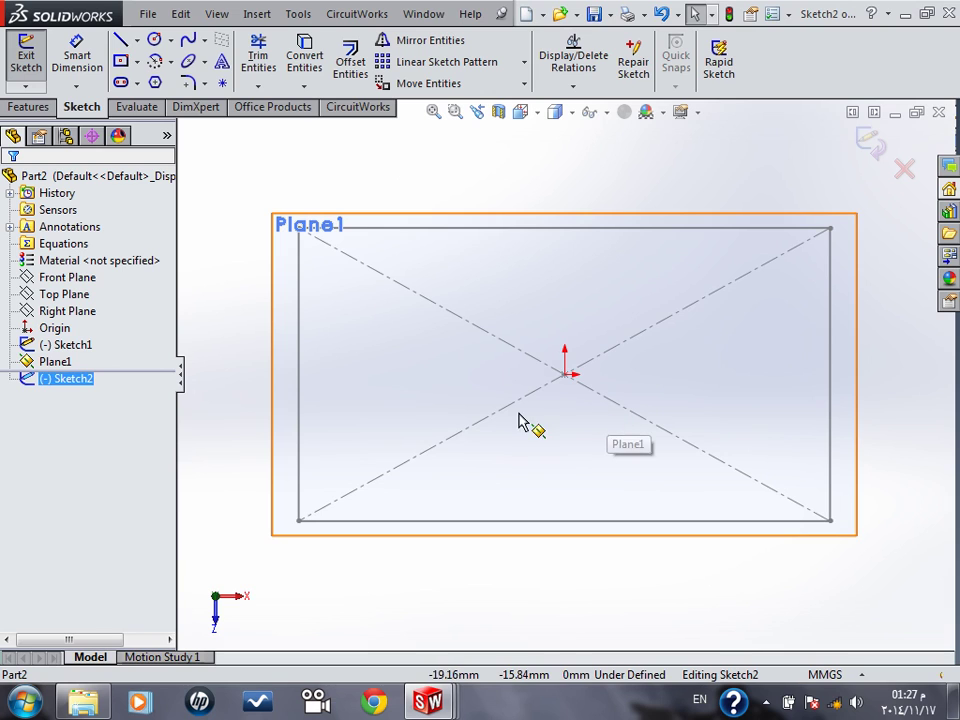
- Sketch a hexagon centred on the origin on Plane1 and exit the sketch
left_click(155, 82)
mouse_move(565, 375)
left_mouse_down()
mouse_move(499, 328)
mouse_move(474, 331)
left_mouse_up()
left_click(11, 186)
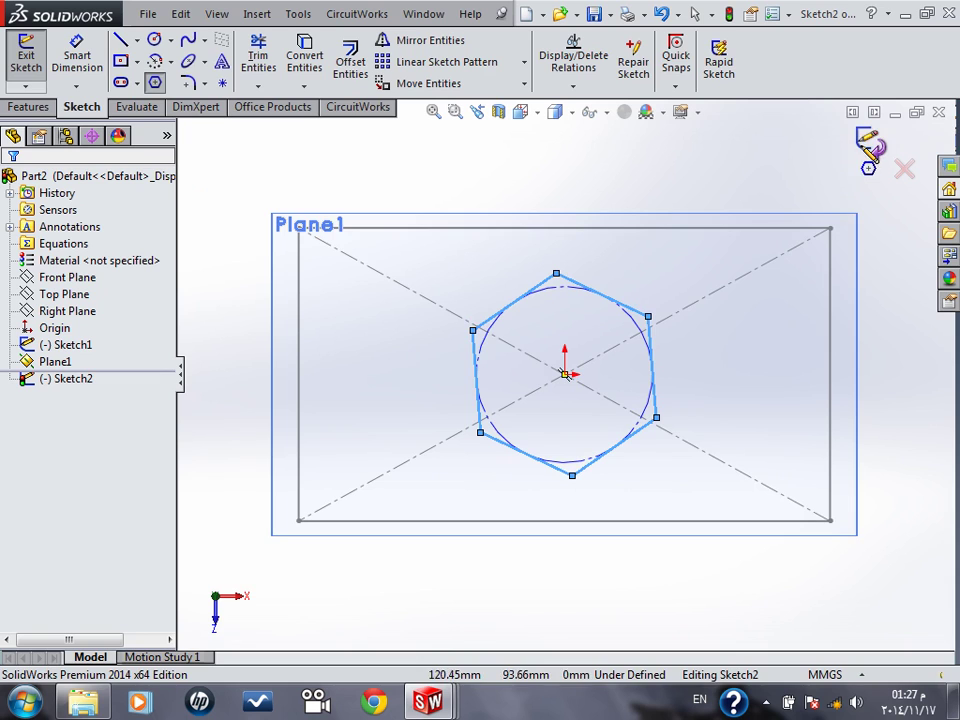
left_click(868, 140)
- Start a Lofted Boss/Base with the hexagon Sketch2 and the rectangle Sketch1 as its profiles
mouse_move(493, 392)
middle_mouse_down()
mouse_move(514, 229)
mouse_move(493, 200)
middle_mouse_up()
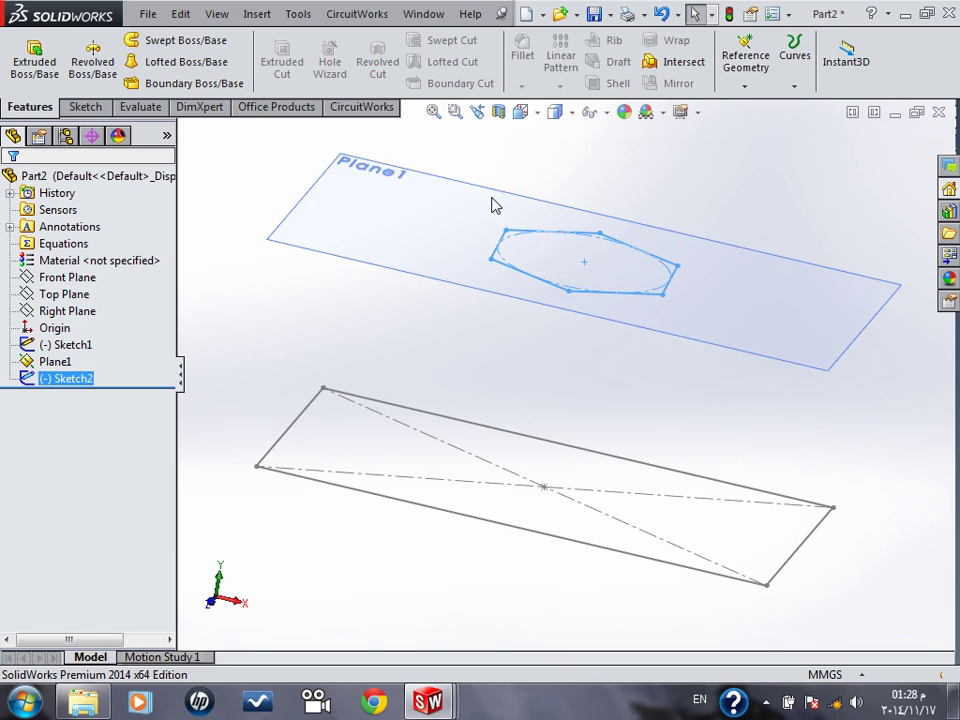
left_click(155, 64)
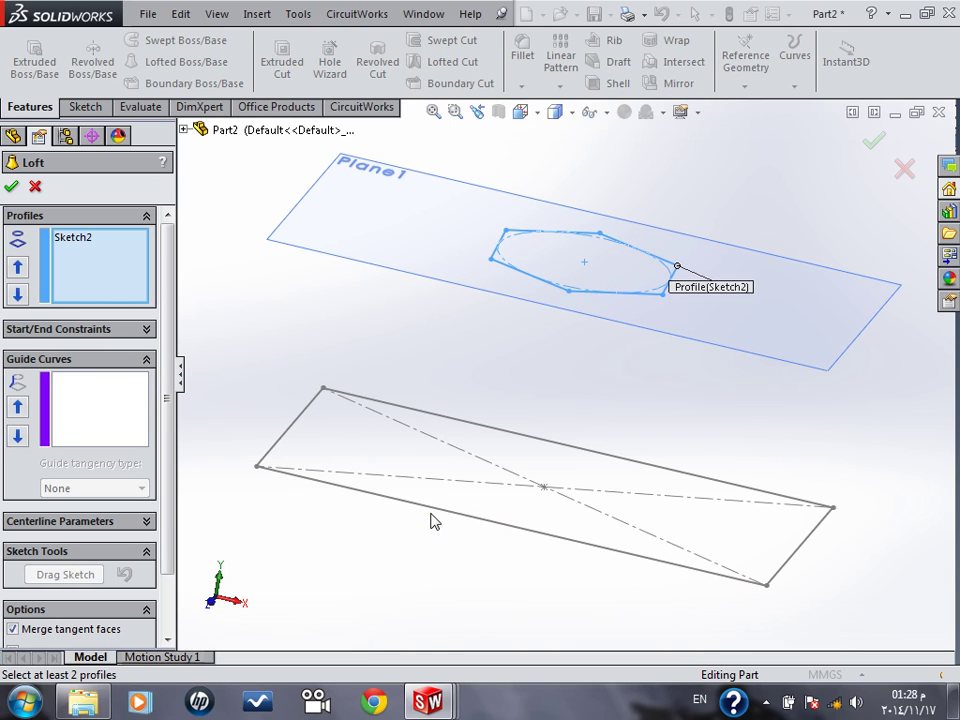
left_click(184, 130)
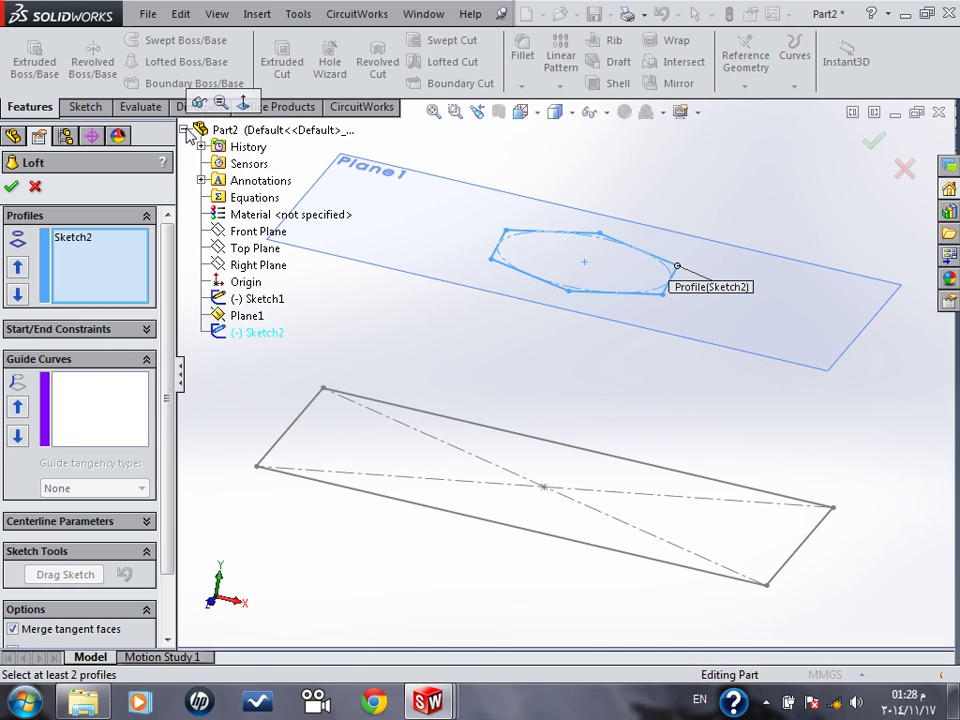
left_click(260, 300)
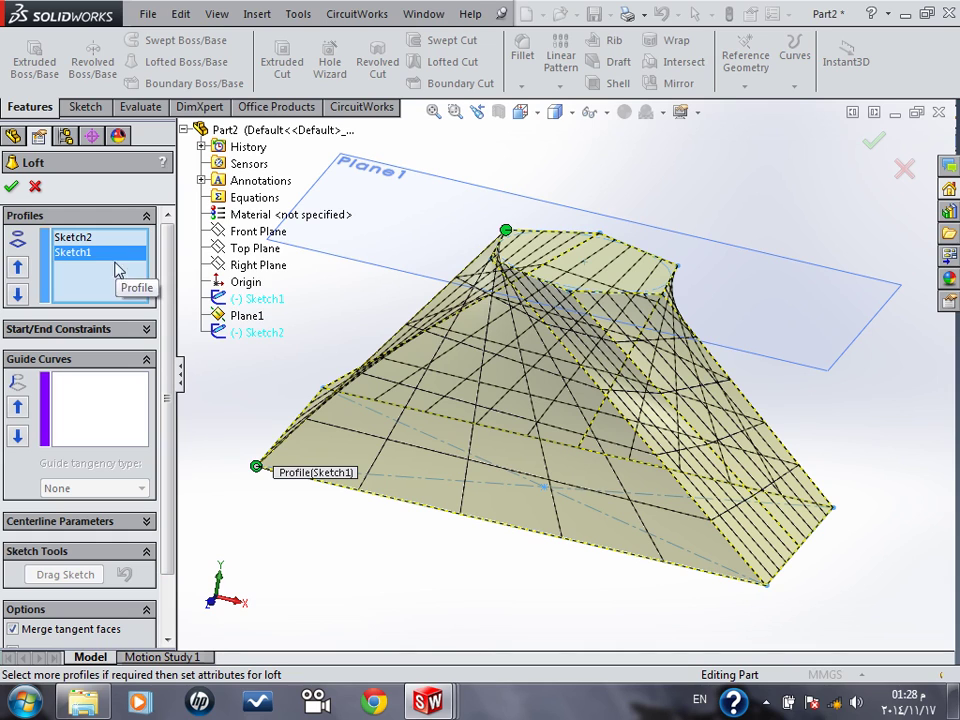
- Remove both loft profiles and reselect Sketch2 followed by Sketch1
key("Delete")
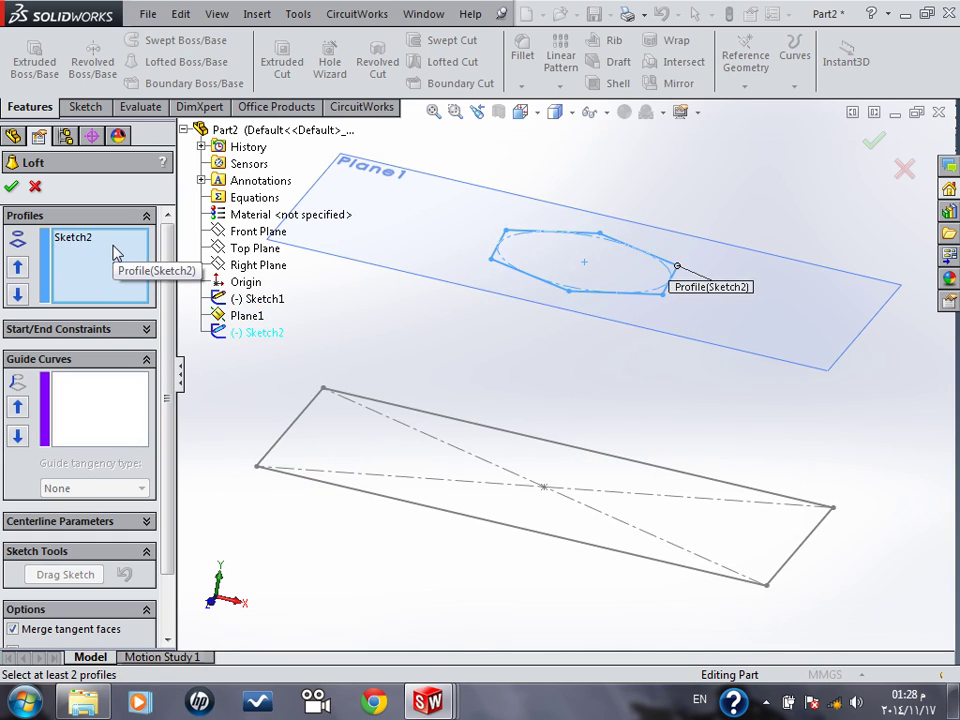
key("Delete")
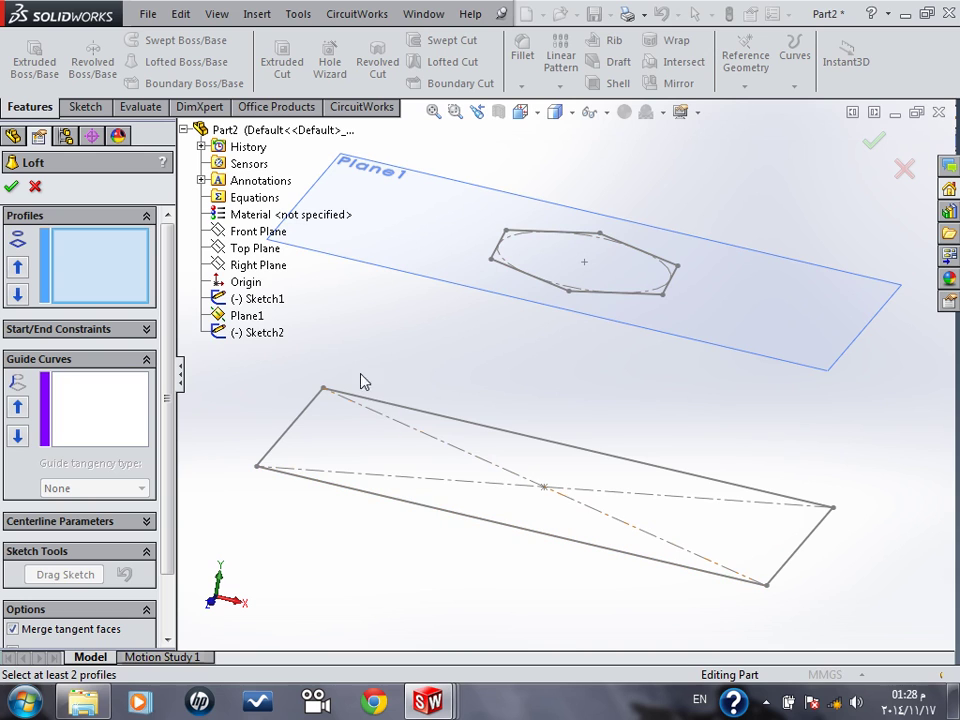
left_click(258, 336)
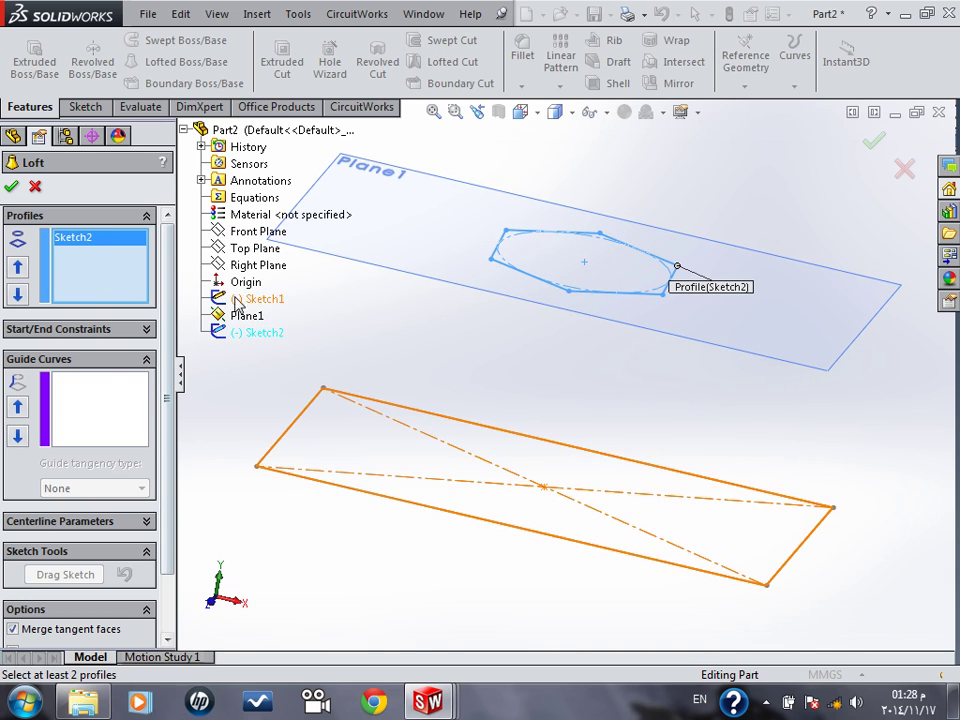
left_click(248, 300)
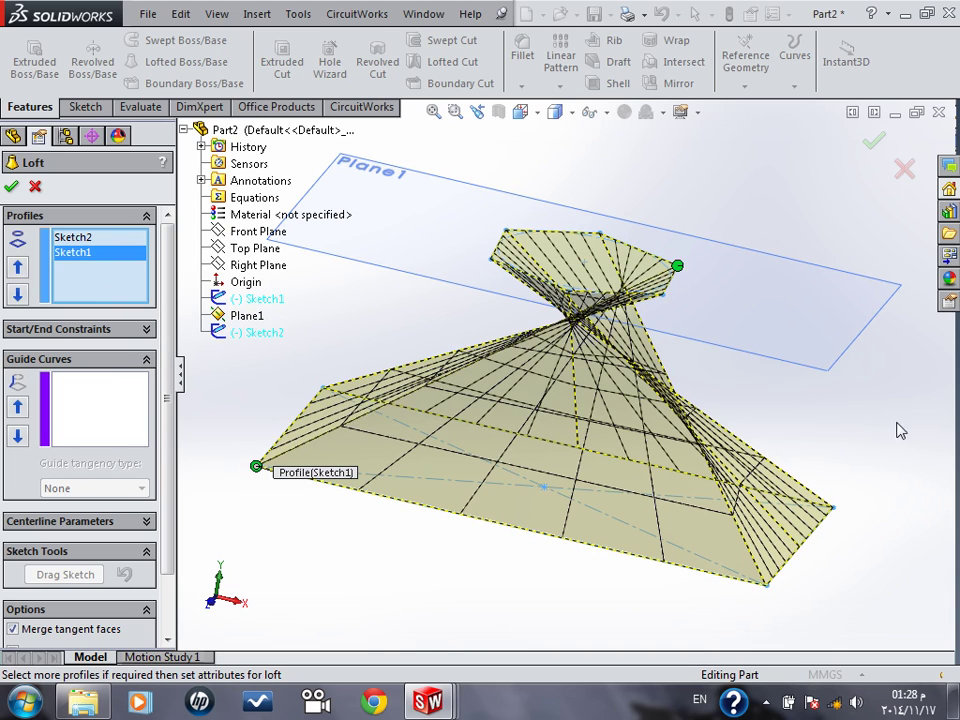
- Try moving the loft connector to other vertices of the hexagon profile
left_click_drag(690, 280, 667, 240)
left_click_drag(605, 238, 540, 250)
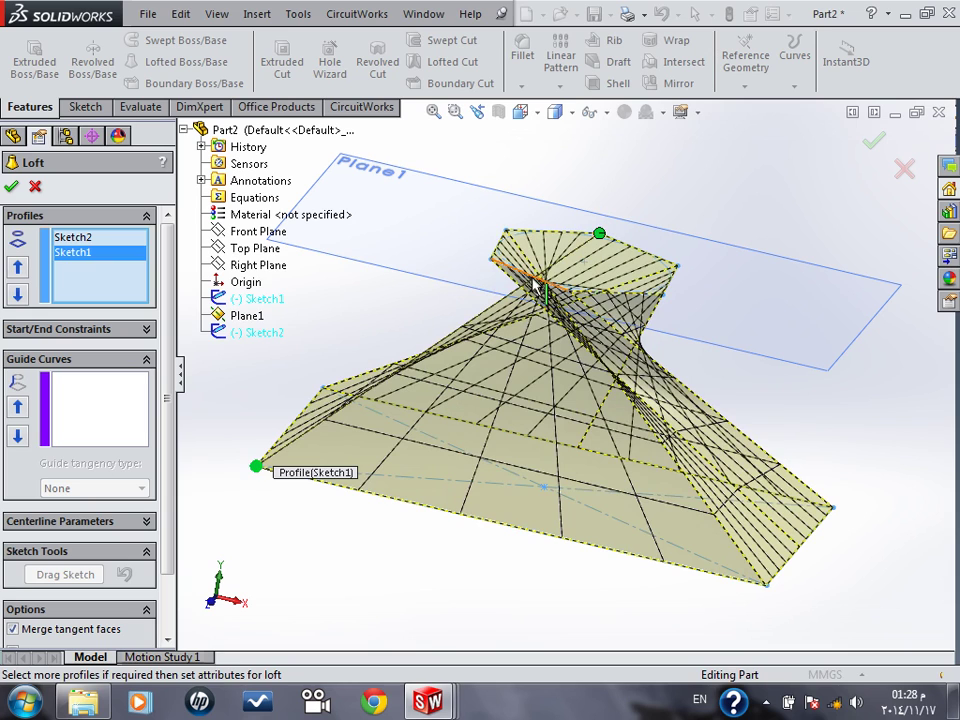
left_click(540, 282)
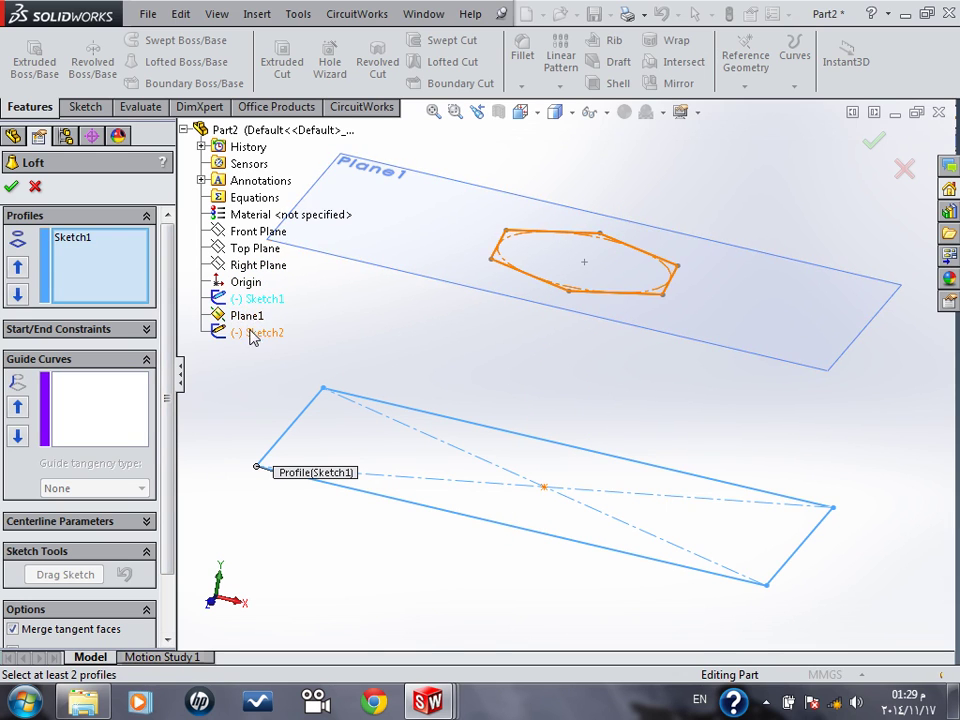
- Empty the loft's profile list, add Sketch2 and Sketch1 again, and inspect the preview from different angles
left_click(73, 238)
key("Delete")
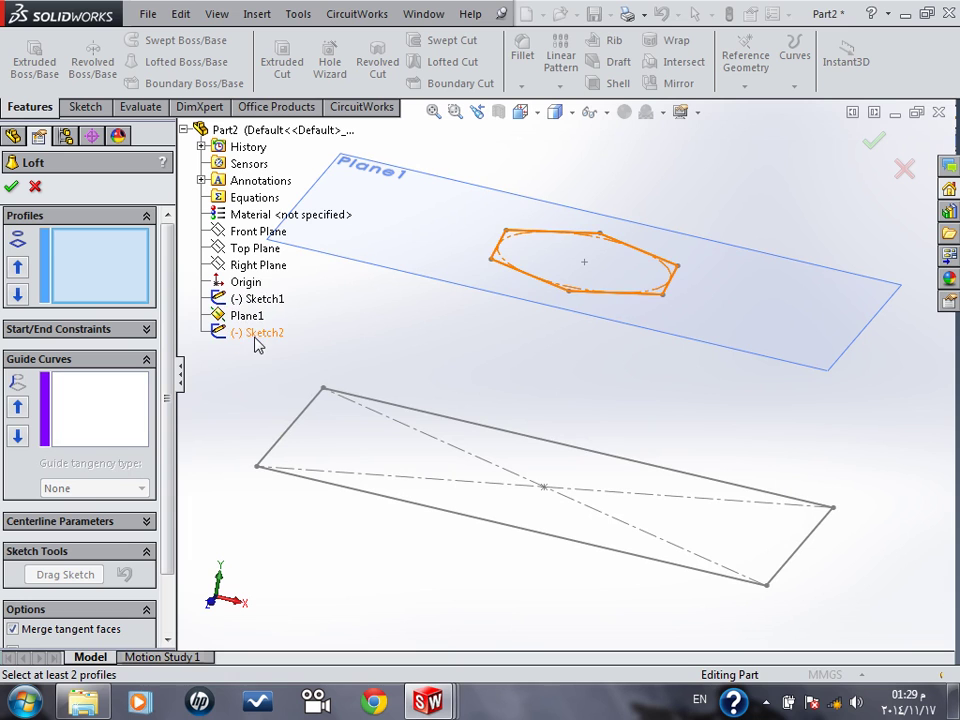
left_click(256, 336)
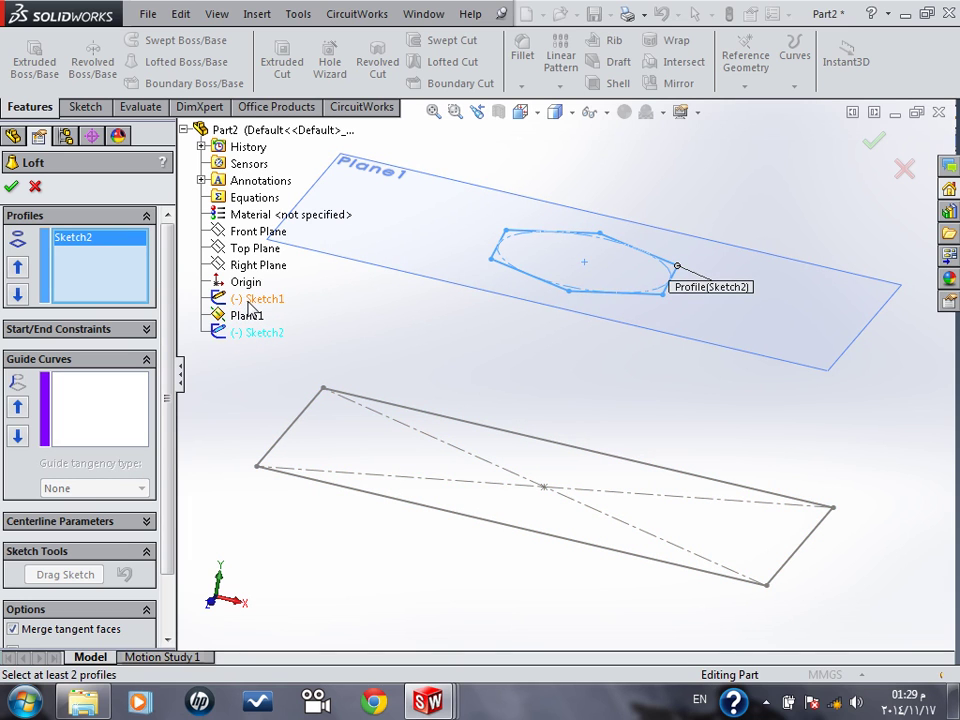
left_click(249, 299)
mouse_move(491, 258)
middle_mouse_down()
mouse_move(608, 366)
mouse_move(718, 341)
mouse_move(776, 403)
mouse_move(857, 399)
mouse_move(828, 412)
mouse_move(666, 375)
mouse_move(600, 435)
mouse_move(432, 330)
middle_mouse_up()
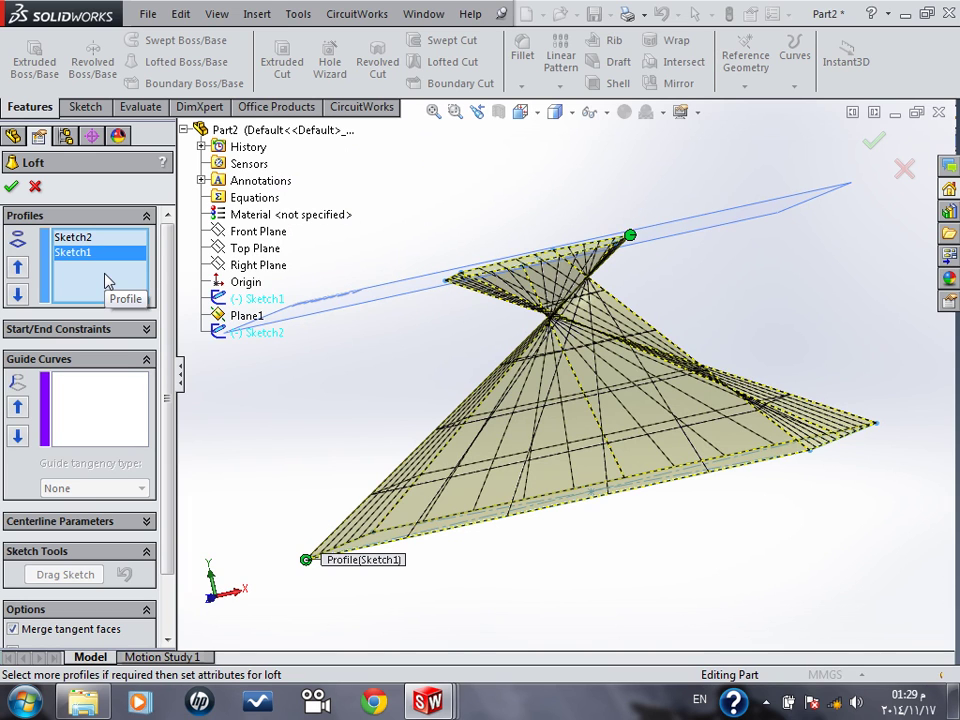
middle_click_drag(448, 261, 660, 465)
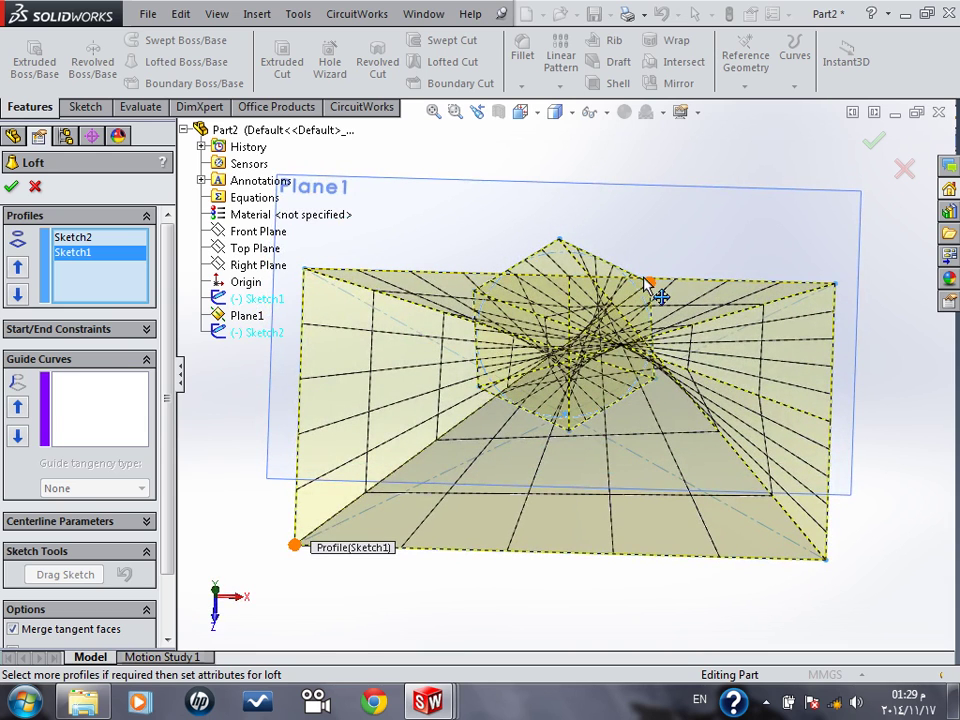